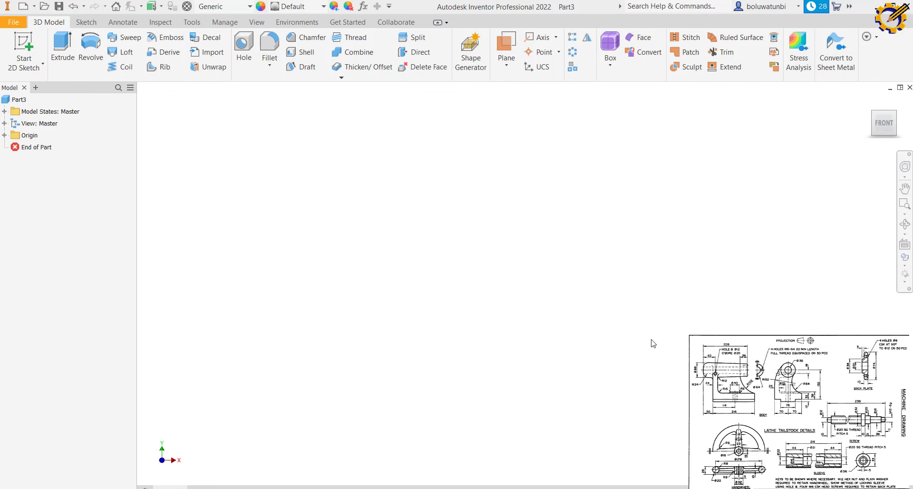
Sketch an 88 mm diameter circle centred on the origin on the XY plane and finish the sketch
{"action": "left_click", "coordinate": [28, 39]}
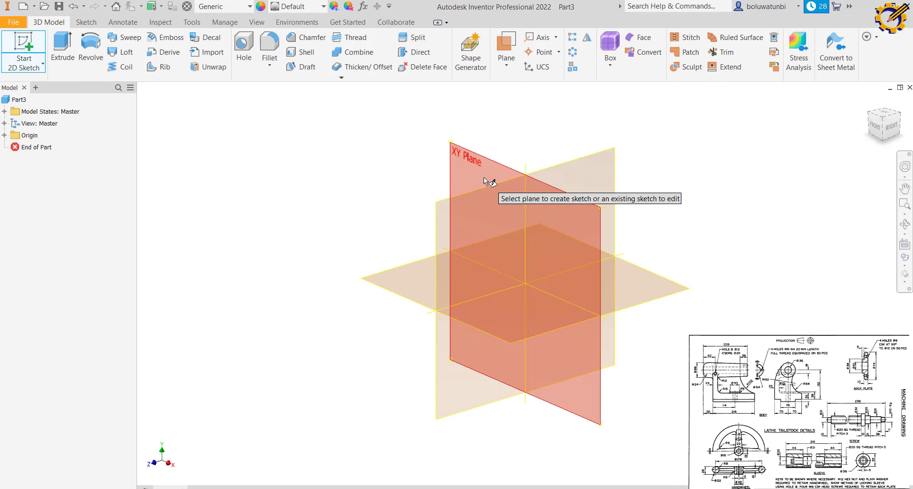
{"action": "left_click", "coordinate": [489, 185]}
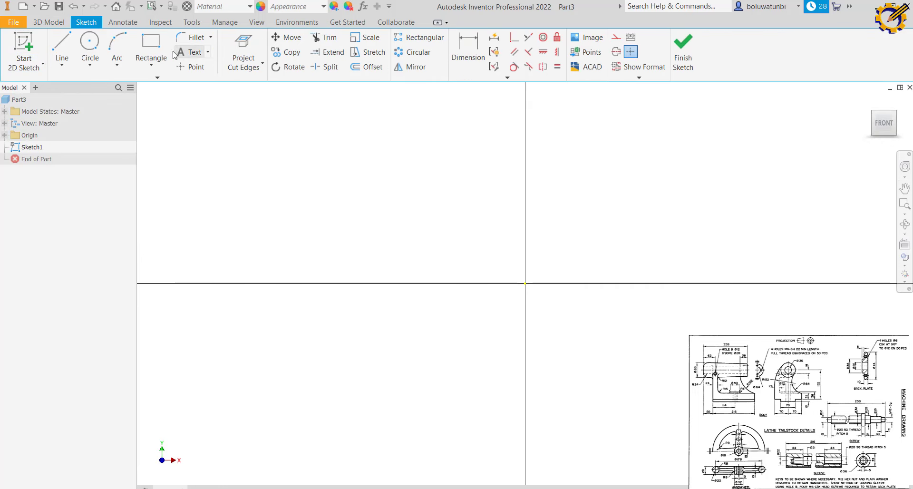
{"action": "left_click", "coordinate": [90, 43]}
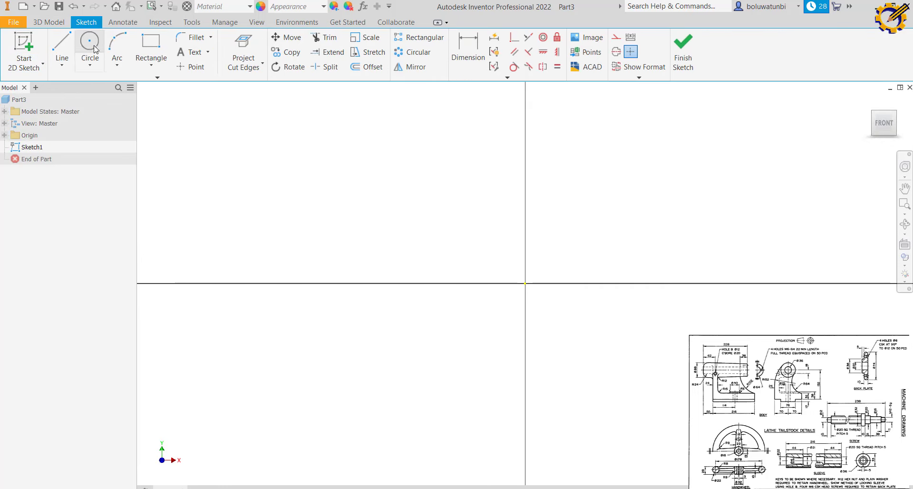
{"action": "left_click", "coordinate": [524, 284]}
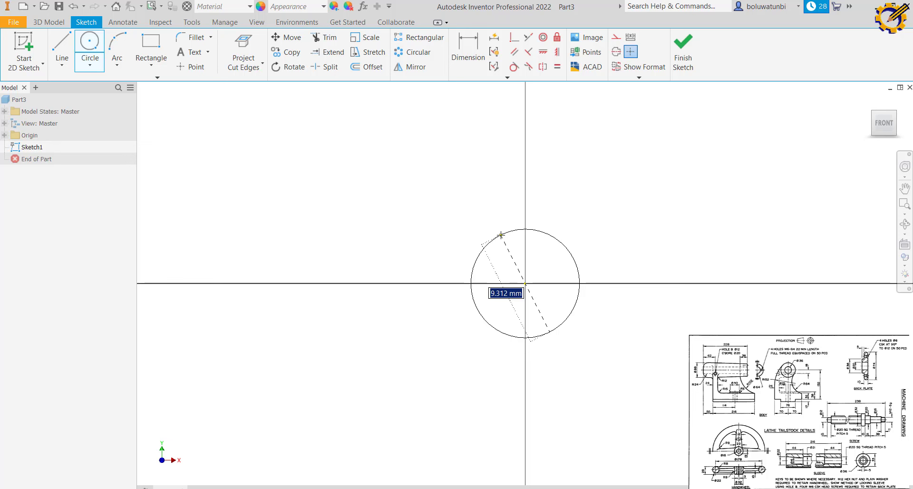
{"action": "type", "text": "80"}
{"action": "key", "text": "Return"}
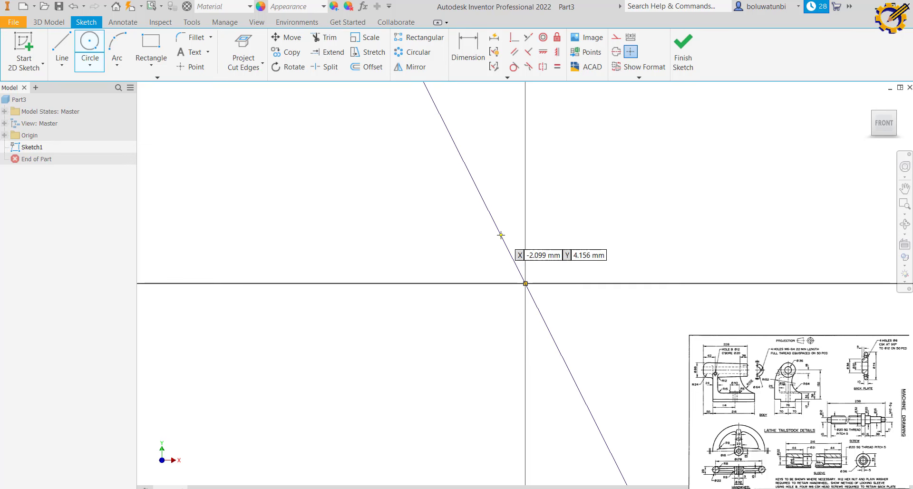
{"action": "left_click", "coordinate": [683, 52]}
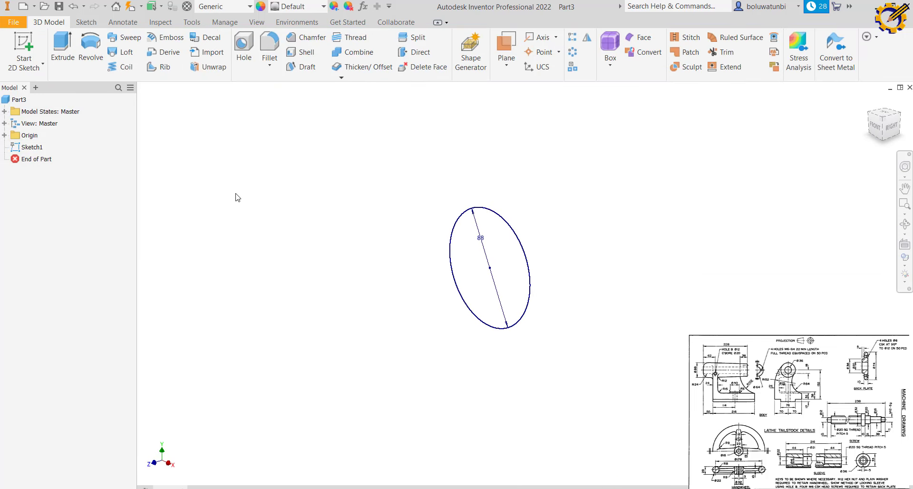
Create a work plane offset 228 mm from the XY plane
{"action": "left_click", "coordinate": [4, 135]}
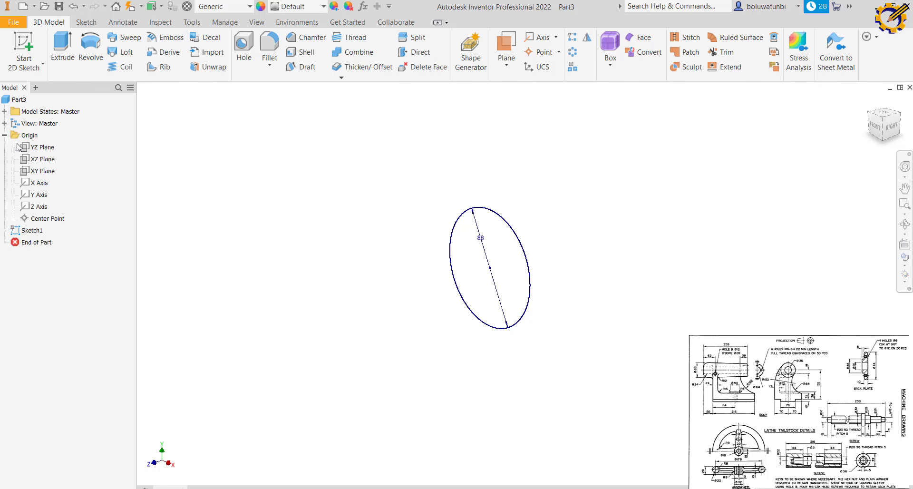
{"action": "left_click", "coordinate": [44, 171]}
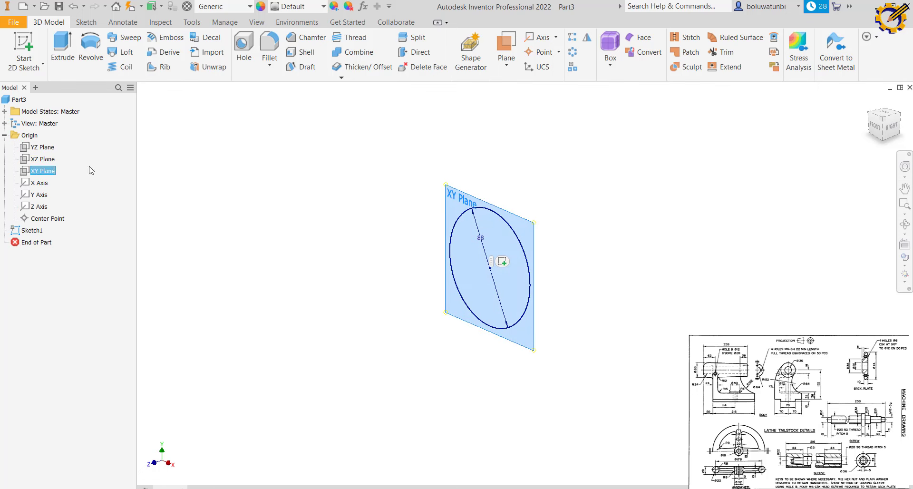
{"action": "left_click", "coordinate": [511, 69]}
{"action": "left_click", "coordinate": [470, 116]}
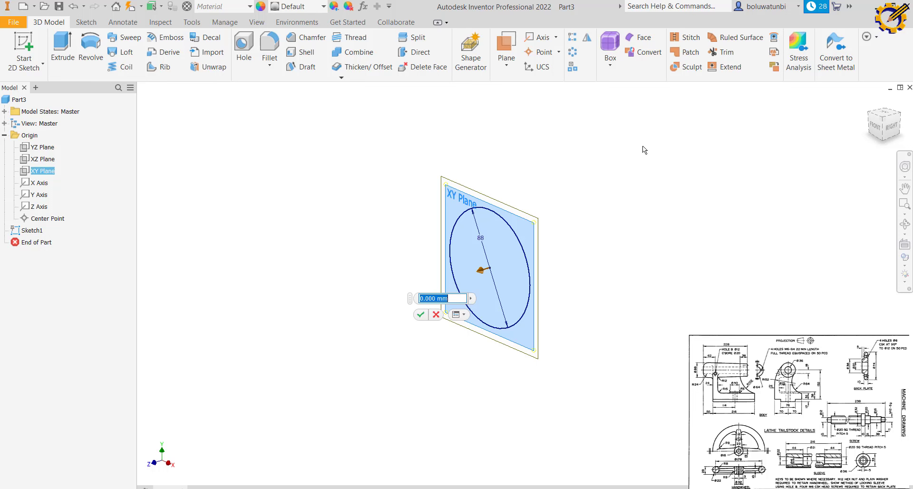
{"action": "type", "text": "228"}
{"action": "key", "text": "Return"}
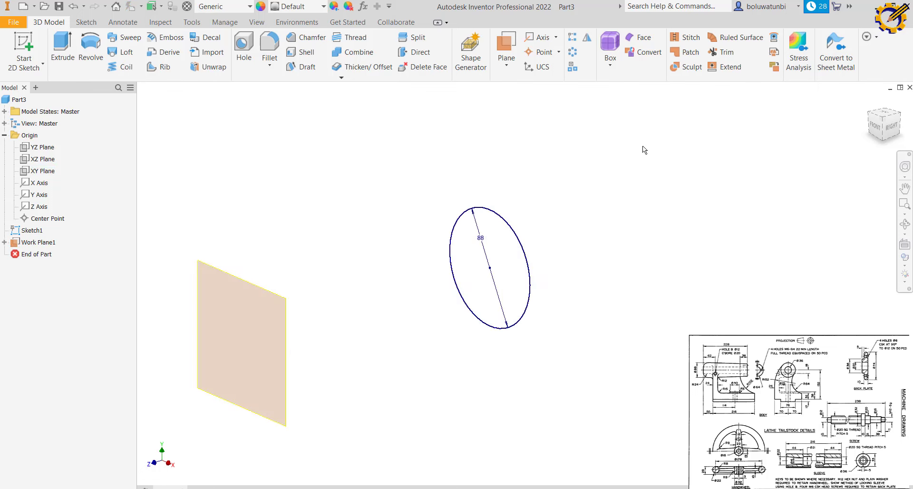
Sketch a 64 mm diameter circle centred on the origin on the offset work plane and finish the sketch
{"action": "left_click", "coordinate": [864, 117]}
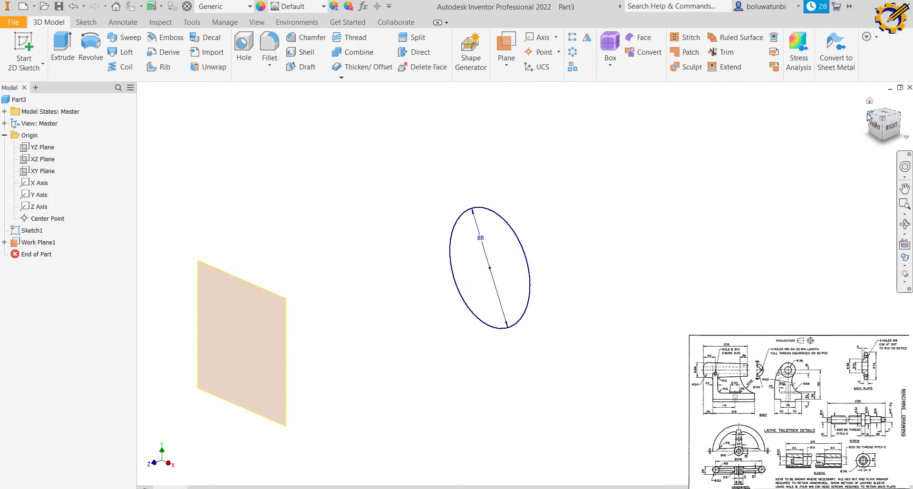
{"action": "key", "text": "F6"}
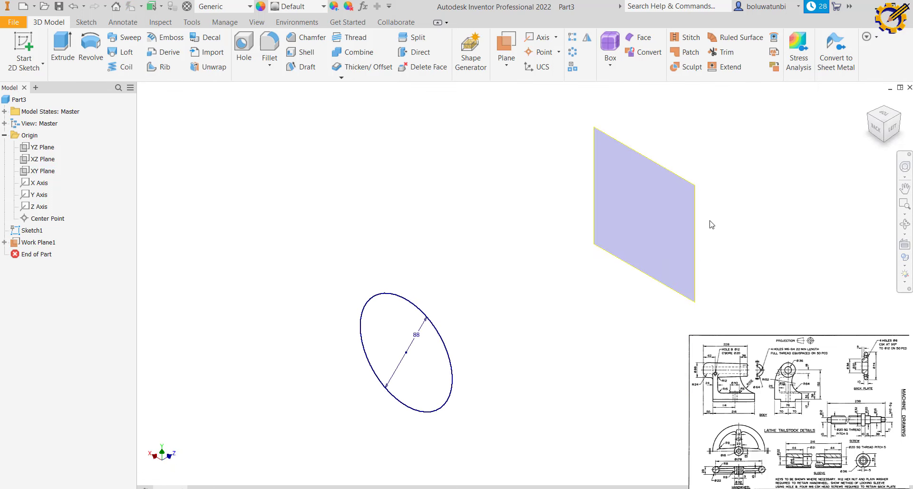
{"action": "left_click", "coordinate": [695, 213]}
{"action": "left_click", "coordinate": [723, 208]}
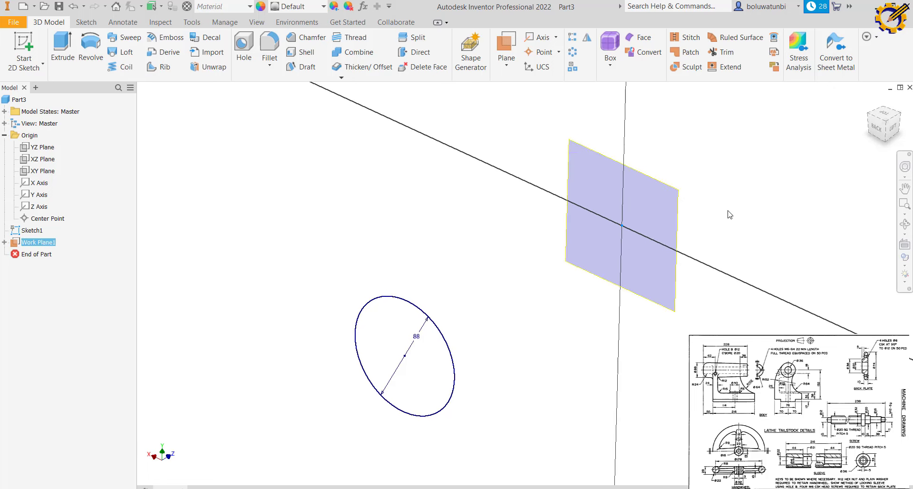
{"action": "left_click", "coordinate": [90, 45]}
{"action": "left_click", "coordinate": [525, 283]}
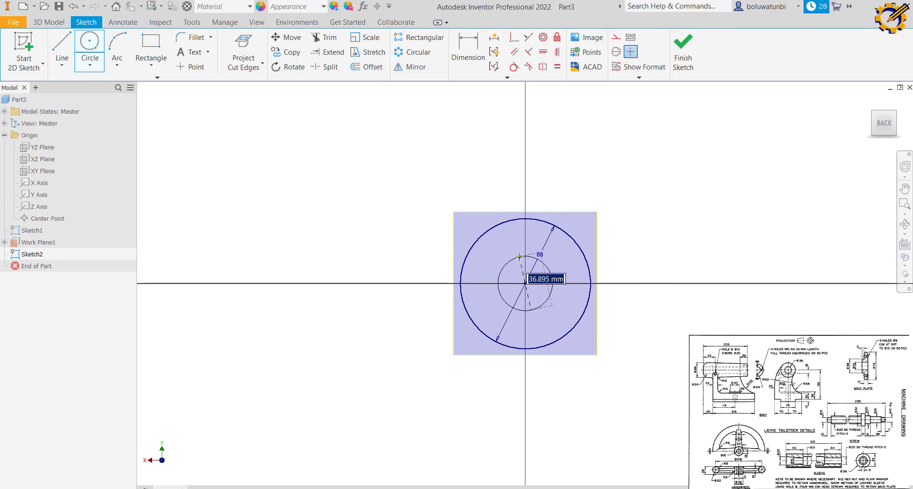
{"action": "type", "text": "64"}
{"action": "key", "text": "Return"}
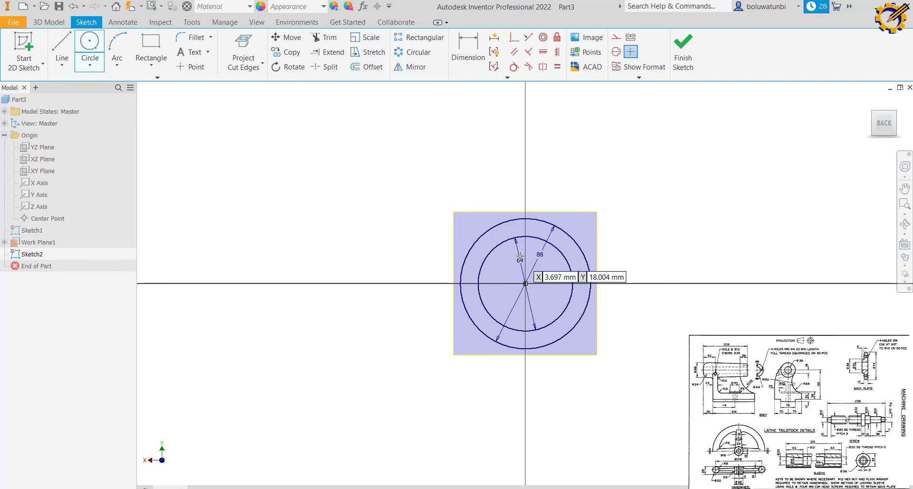
{"action": "left_click", "coordinate": [682, 52]}
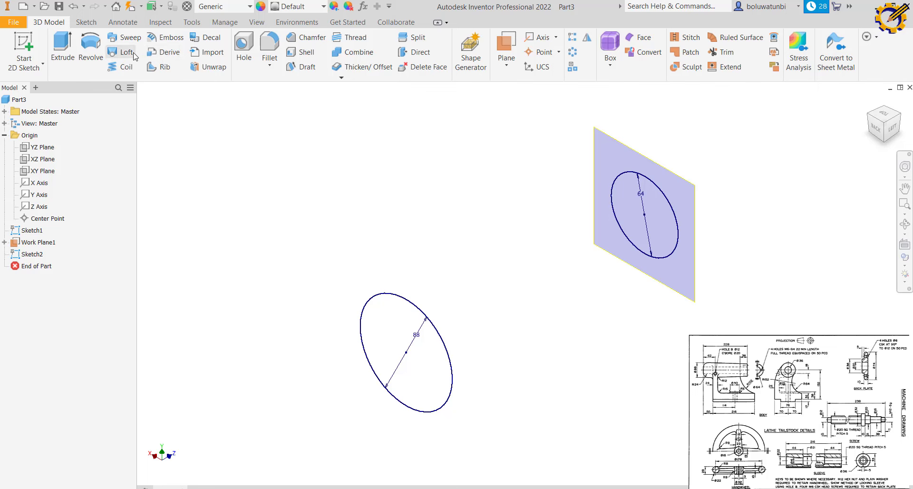
Loft a solid body between the 88 mm circle and the 64 mm circle
{"action": "left_click", "coordinate": [126, 52]}
{"action": "left_click", "coordinate": [420, 316]}
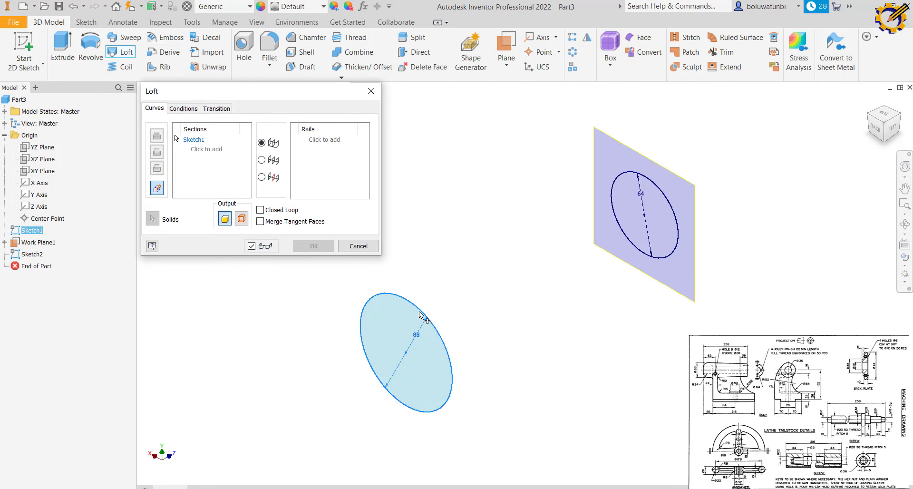
{"action": "left_click", "coordinate": [211, 150]}
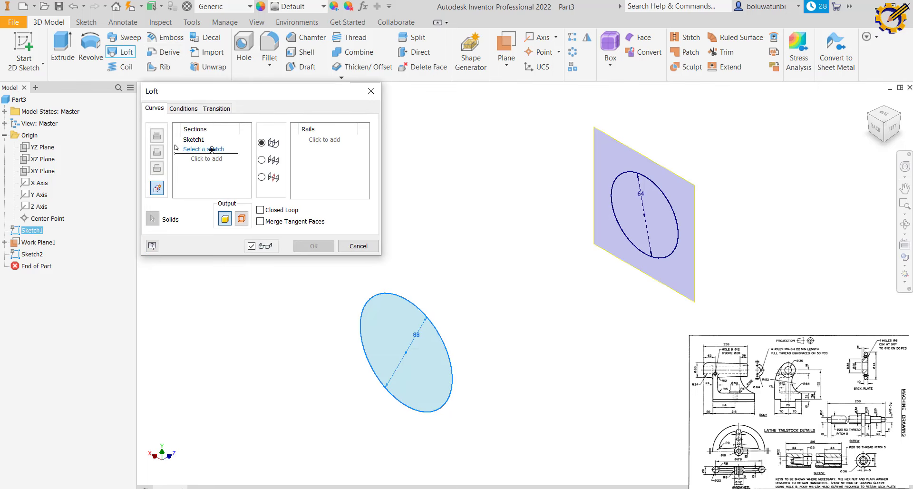
{"action": "left_click", "coordinate": [628, 175]}
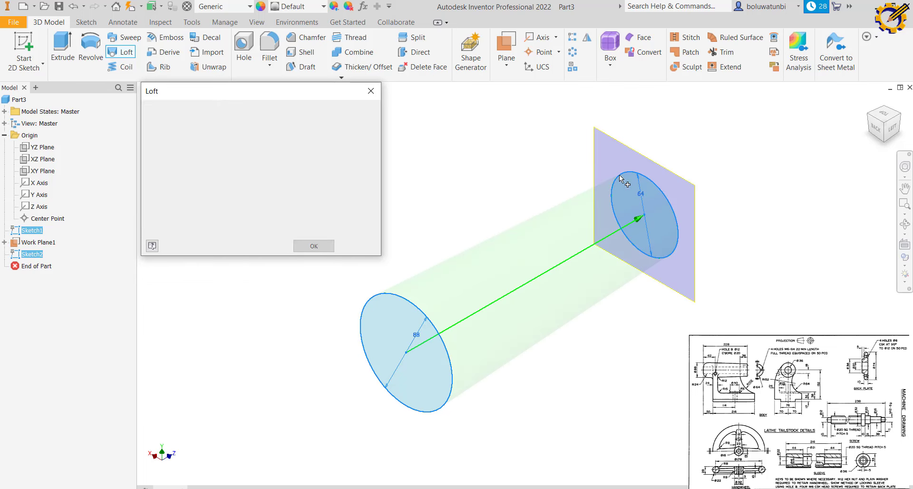
{"action": "left_click", "coordinate": [313, 245]}
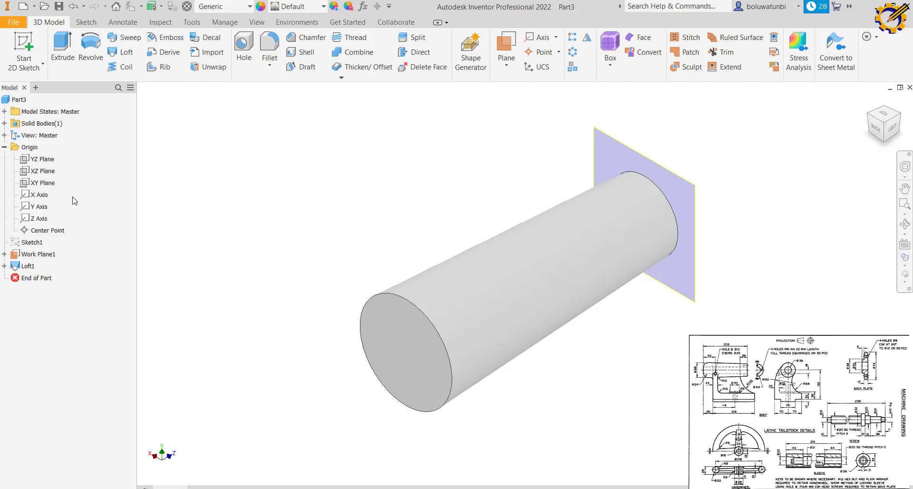
Create a second work plane offset 50 mm from the XY plane, cutting through the tapered body
{"action": "left_click", "coordinate": [48, 183]}
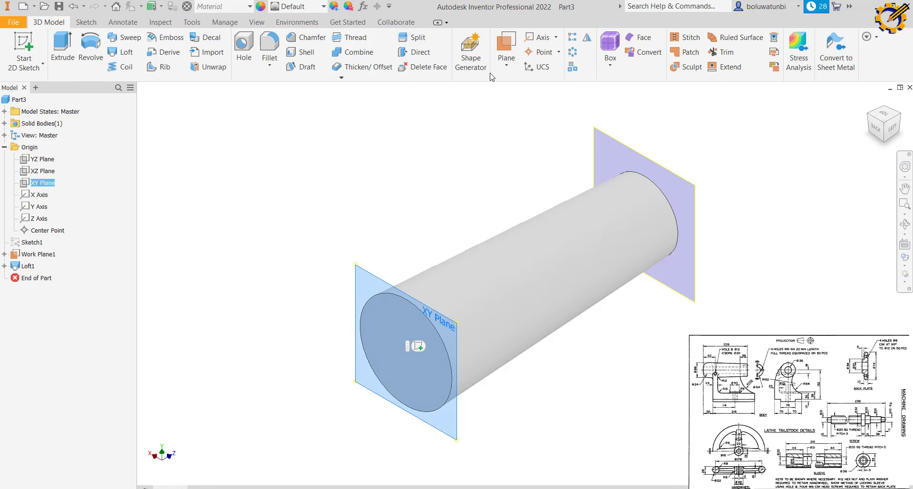
{"action": "left_click", "coordinate": [507, 66]}
{"action": "left_click", "coordinate": [473, 113]}
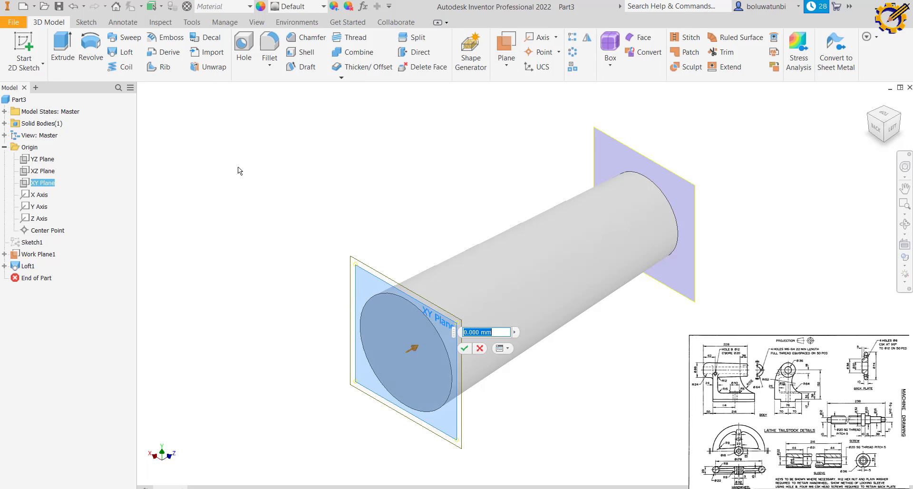
{"action": "type", "text": "50"}
{"action": "key", "text": "Return"}
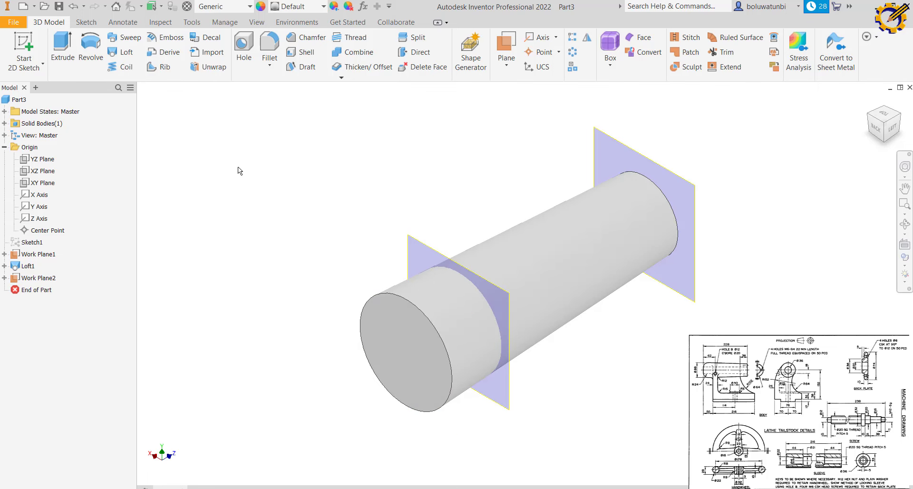
Start a sketch on the 50 mm offset work plane and project the body's cut edges into it
{"action": "left_click", "coordinate": [414, 241]}
{"action": "left_click", "coordinate": [440, 235]}
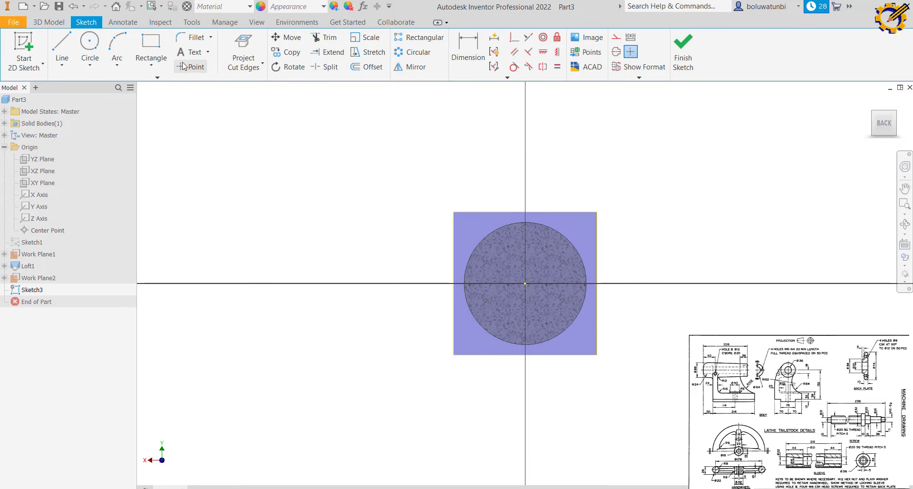
{"action": "left_click", "coordinate": [244, 48]}
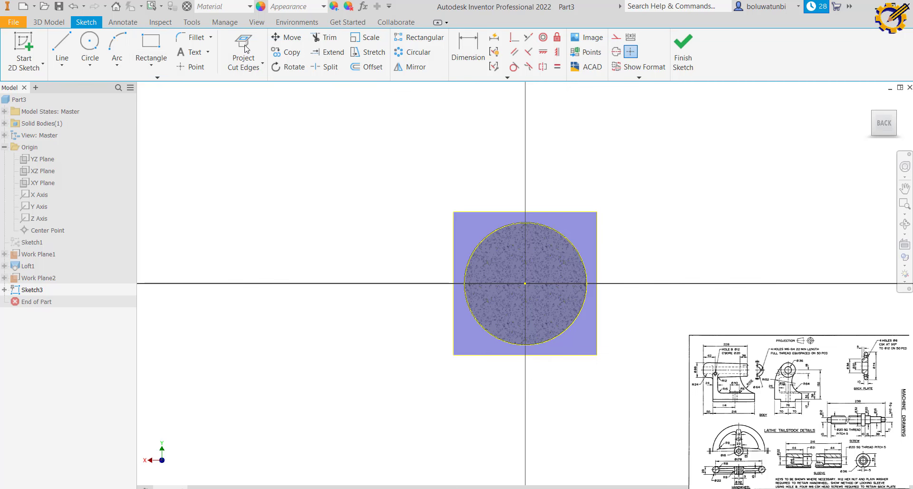
{"action": "mouse_move", "coordinate": [456, 266]}
{"action": "middle_mouse_down"}
{"action": "mouse_move", "coordinate": [446, 214]}
{"action": "mouse_move", "coordinate": [437, 261]}
{"action": "middle_mouse_up"}
Draw a vertical construction line from the projected circle's centre upward past its edge, and return to normal line style
{"action": "left_click", "coordinate": [61, 47]}
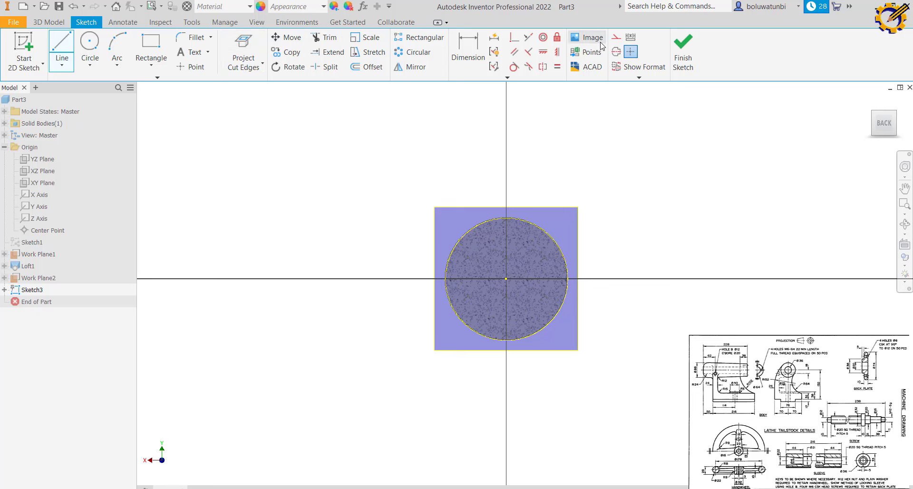
{"action": "left_click", "coordinate": [616, 37]}
{"action": "left_click", "coordinate": [506, 278]}
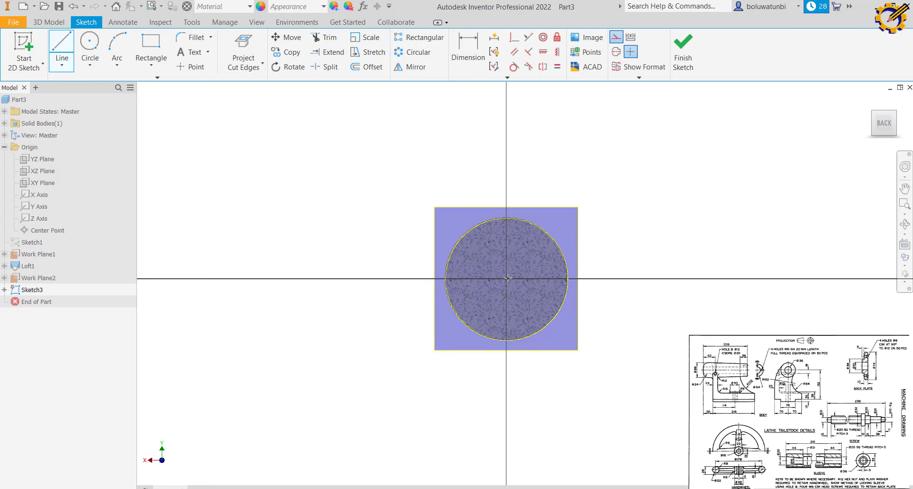
{"action": "left_click", "coordinate": [506, 126]}
{"action": "left_click", "coordinate": [616, 37]}
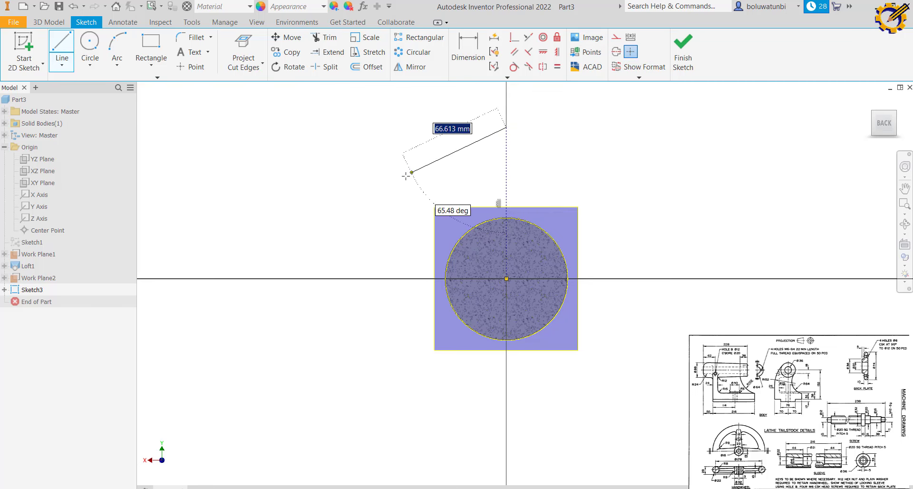
{"action": "key", "text": "Escape"}
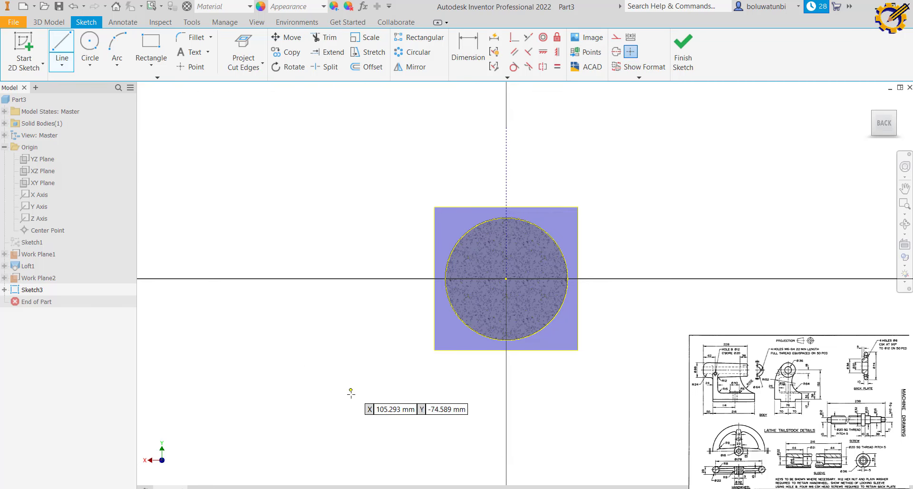
Sketch a stepped open base profile of six connected lines below the circle, with the lowest horizontal segment about 123 mm wide
{"action": "scroll", "coordinate": [354, 341], "scroll_direction": "up", "scroll_amount": 3}
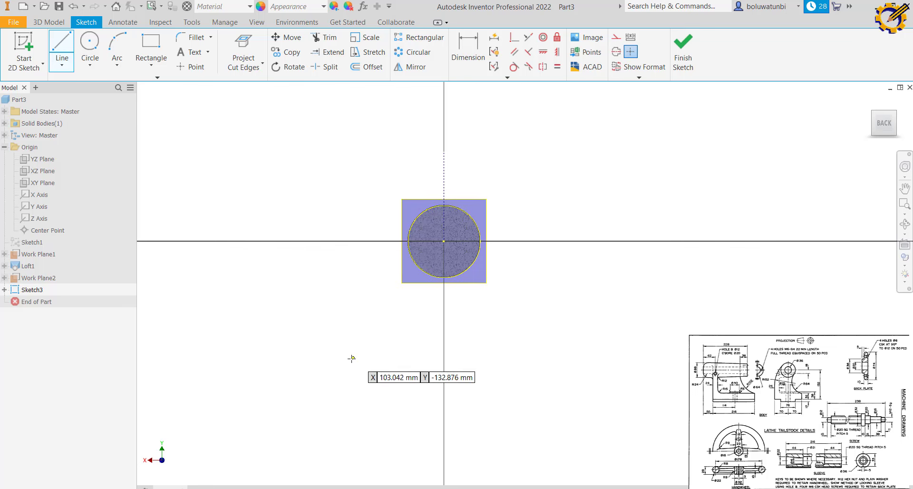
{"action": "left_click", "coordinate": [333, 364]}
{"action": "left_click", "coordinate": [389, 364]}
{"action": "left_click", "coordinate": [389, 397]}
{"action": "left_click", "coordinate": [497, 397]}
{"action": "left_click", "coordinate": [497, 364]}
{"action": "left_click", "coordinate": [555, 364]}
{"action": "left_click", "coordinate": [555, 333]}
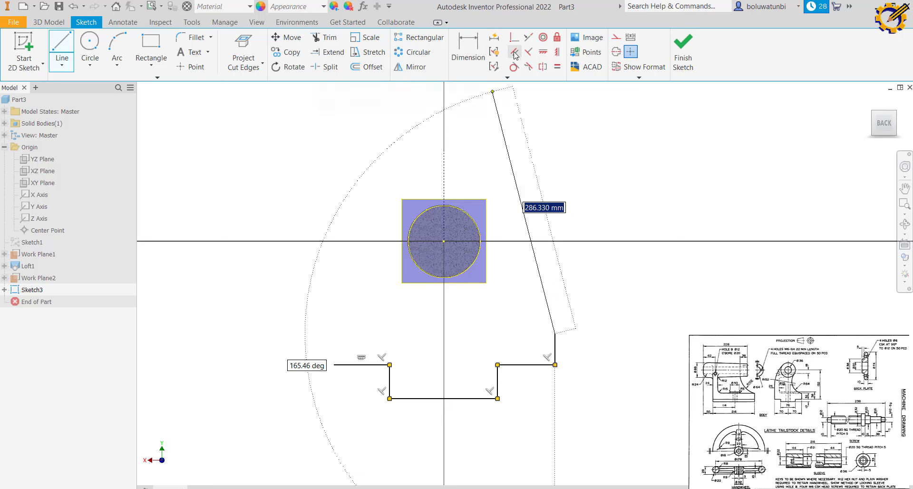
Make the base profile's outer end points and its two inner vertical lines symmetric about the vertical construction line
{"action": "left_click", "coordinate": [543, 67]}
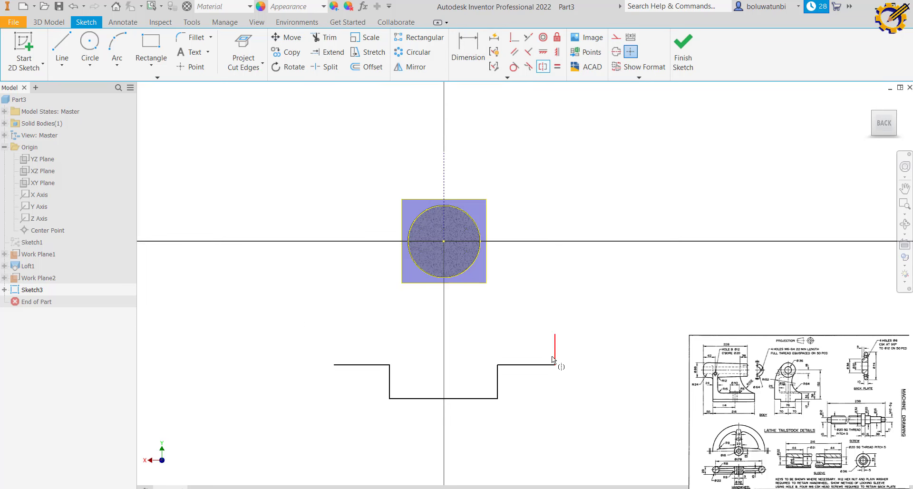
{"action": "left_click", "coordinate": [336, 364]}
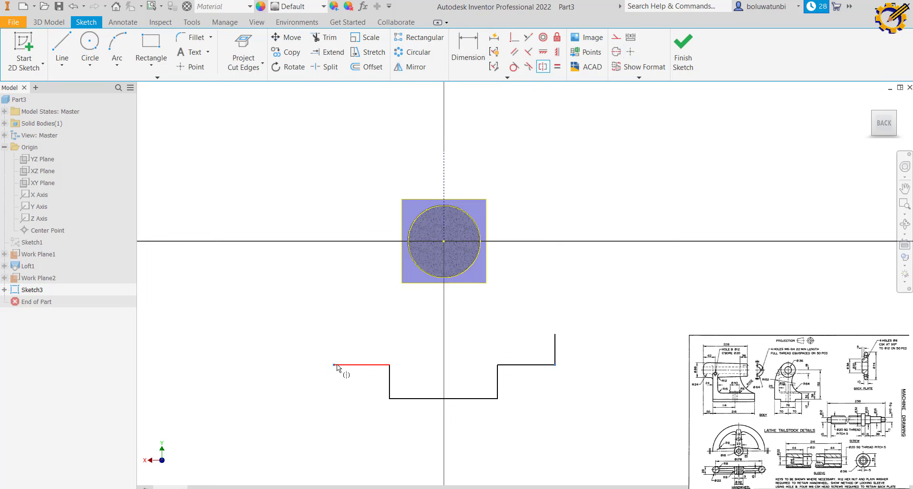
{"action": "left_click", "coordinate": [444, 186]}
{"action": "left_click", "coordinate": [541, 68]}
{"action": "left_click", "coordinate": [497, 398]}
{"action": "left_click", "coordinate": [446, 189]}
Dimension the base profile's lowest horizontal segment at 76 mm and its overall width between the outer ends at 140 mm
{"action": "left_click", "coordinate": [472, 58]}
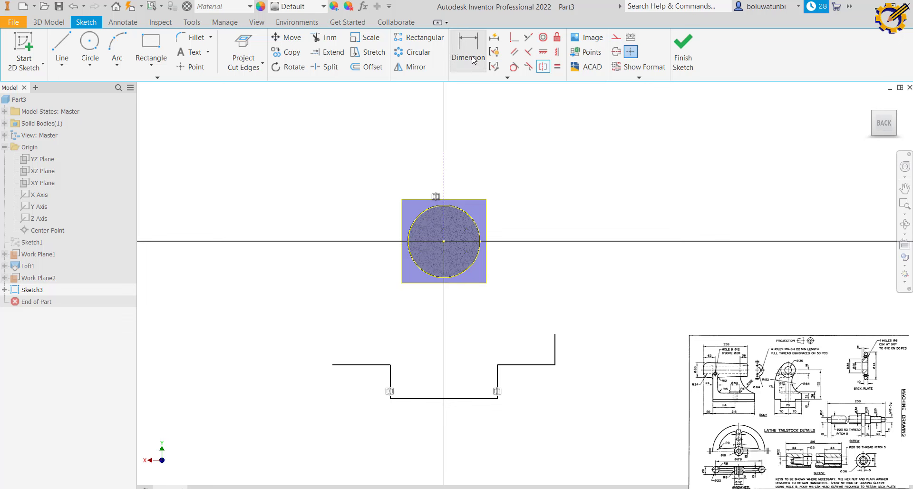
{"action": "left_click", "coordinate": [461, 398]}
{"action": "left_click", "coordinate": [460, 425]}
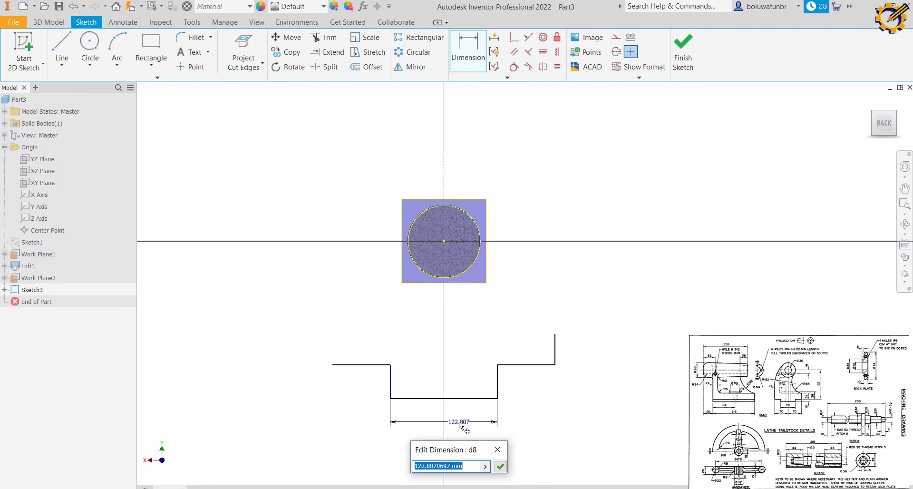
{"action": "type", "text": "76"}
{"action": "key", "text": "Return"}
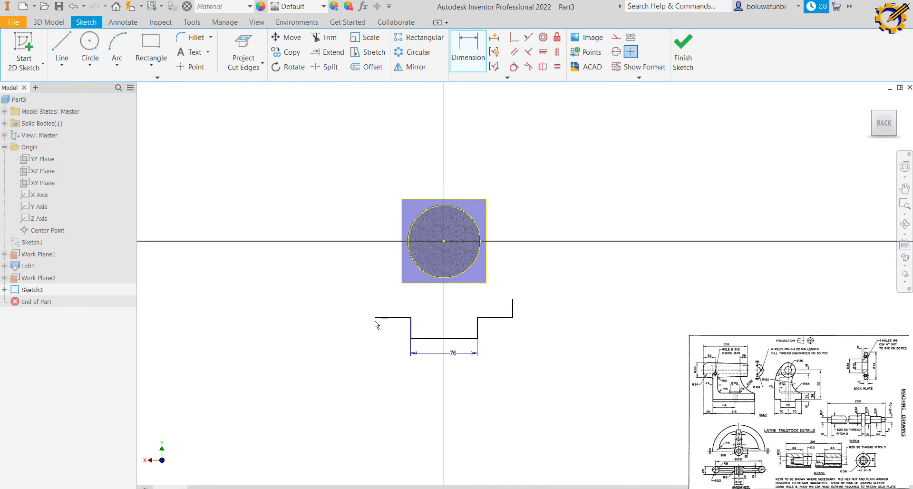
{"action": "left_click", "coordinate": [512, 322]}
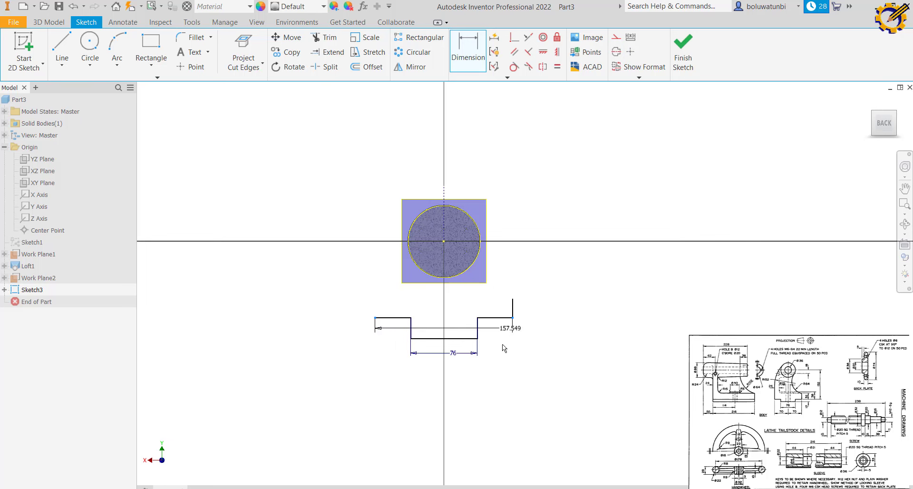
{"action": "left_click", "coordinate": [482, 390]}
{"action": "type", "text": "140"}
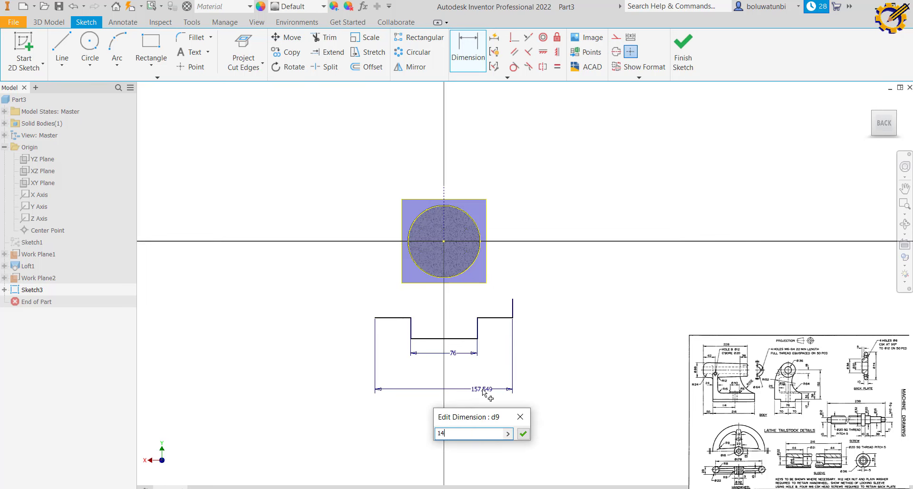
{"action": "key", "text": "Return"}
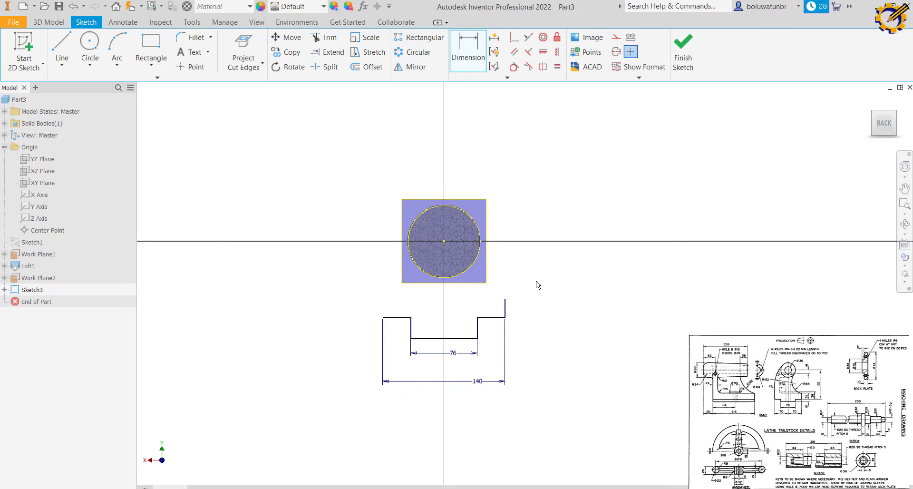
Dimension the short vertical line at the base profile's right outer end to 32 mm high
{"action": "scroll", "coordinate": [512, 310], "scroll_direction": "up", "scroll_amount": 5}
{"action": "left_click", "coordinate": [462, 295]}
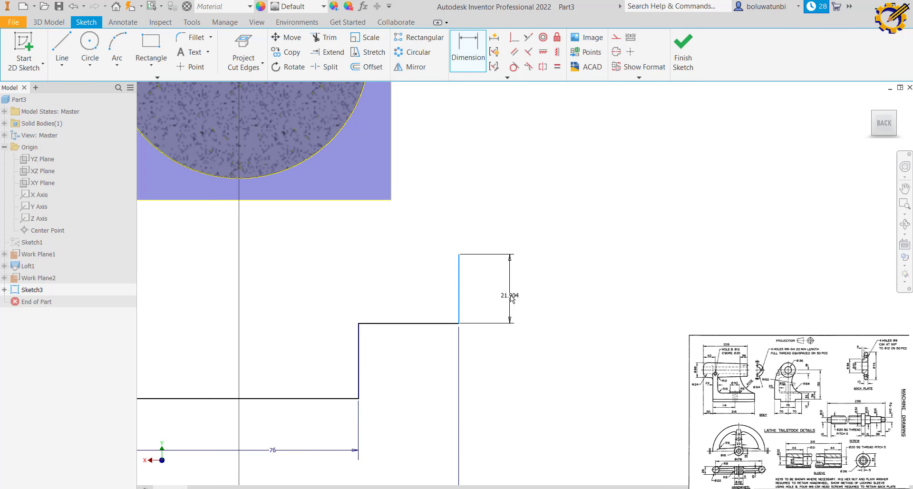
{"action": "left_click", "coordinate": [509, 295]}
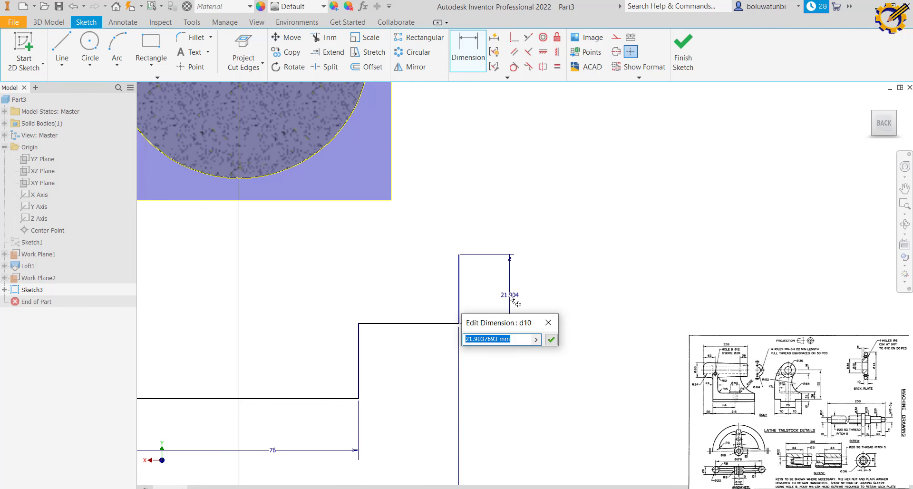
{"action": "type", "text": "32"}
{"action": "key", "text": "Return"}
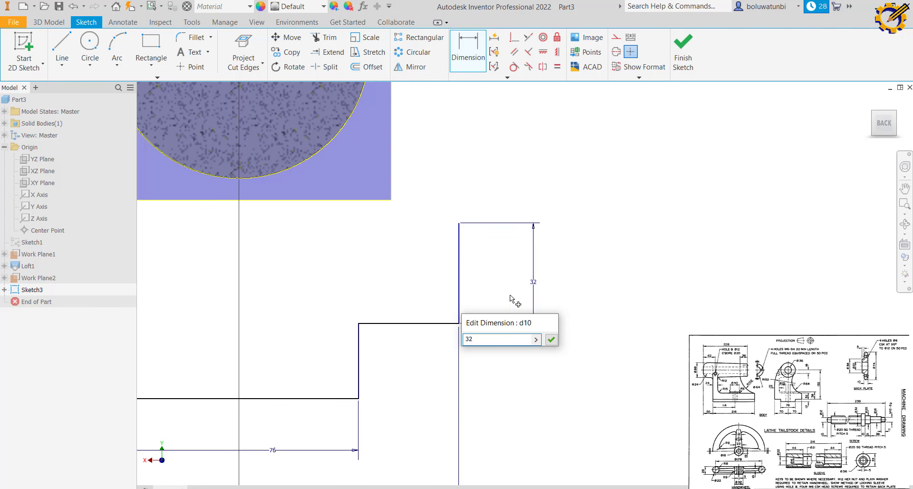
Set the vertical distance from the projected circle's centre to the base's lowest segment to 152+12 mm
{"action": "scroll", "coordinate": [510, 298], "scroll_direction": "down", "scroll_amount": 2}
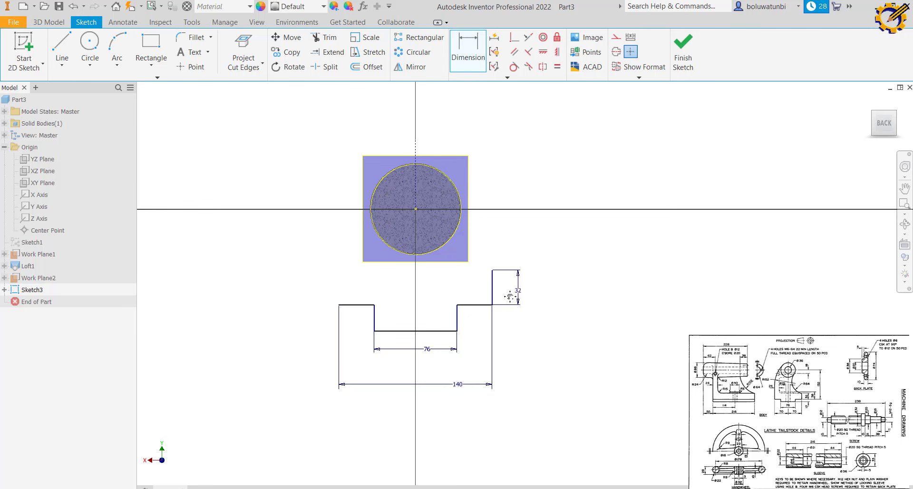
{"action": "middle_click_drag", "start_coordinate": [475, 319], "coordinate": [462, 325]}
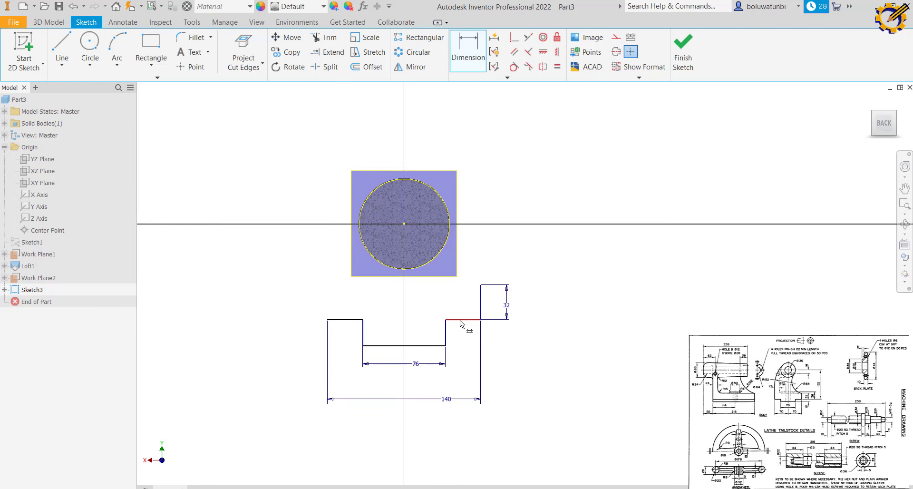
{"action": "left_click", "coordinate": [406, 345]}
{"action": "left_click", "coordinate": [407, 225]}
{"action": "left_click", "coordinate": [586, 280]}
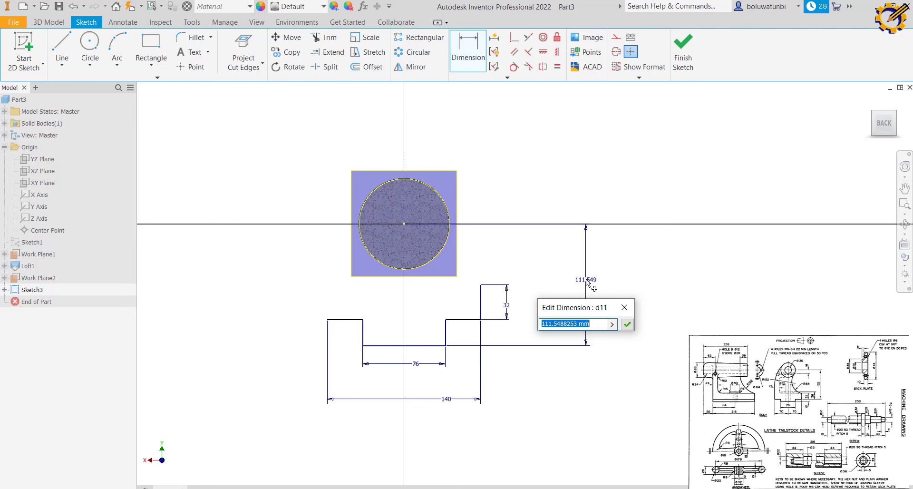
{"action": "type", "text": "152+12"}
{"action": "key", "text": "Return"}
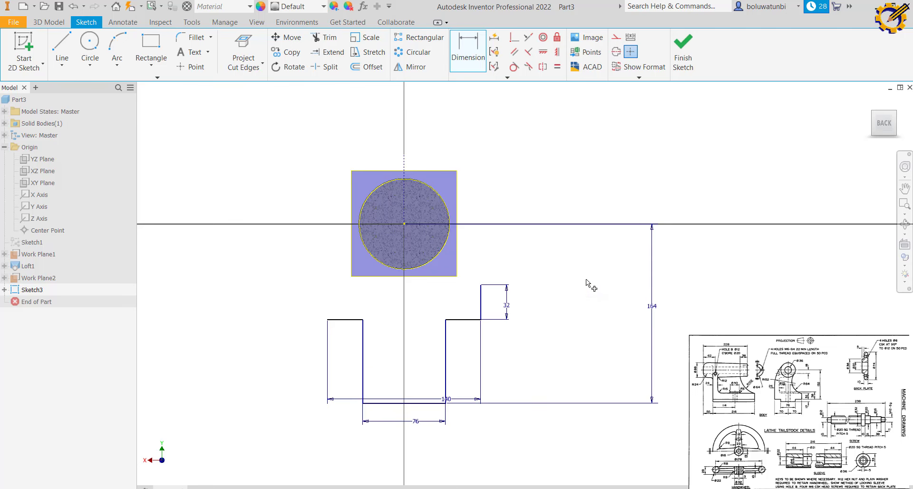
Set the height of the base profile's lower step to 12 mm at its right inner vertical line
{"action": "left_click", "coordinate": [446, 374]}
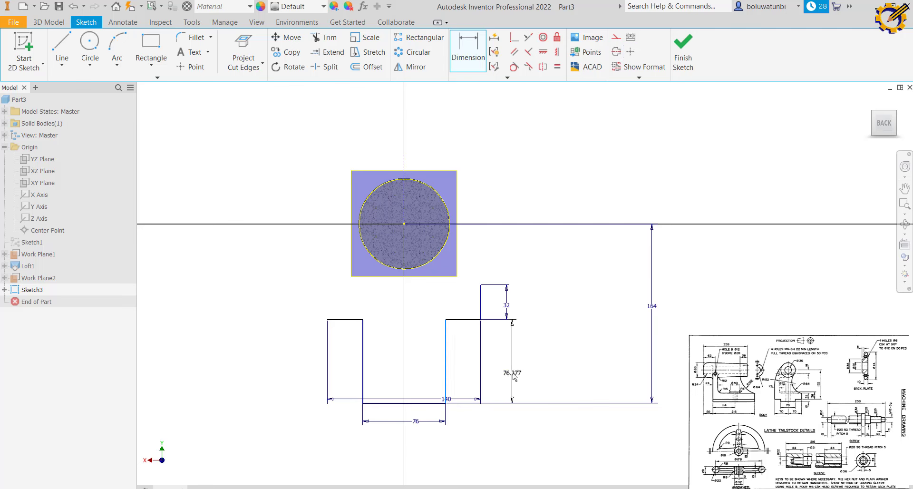
{"action": "left_click", "coordinate": [513, 375]}
{"action": "type", "text": "12"}
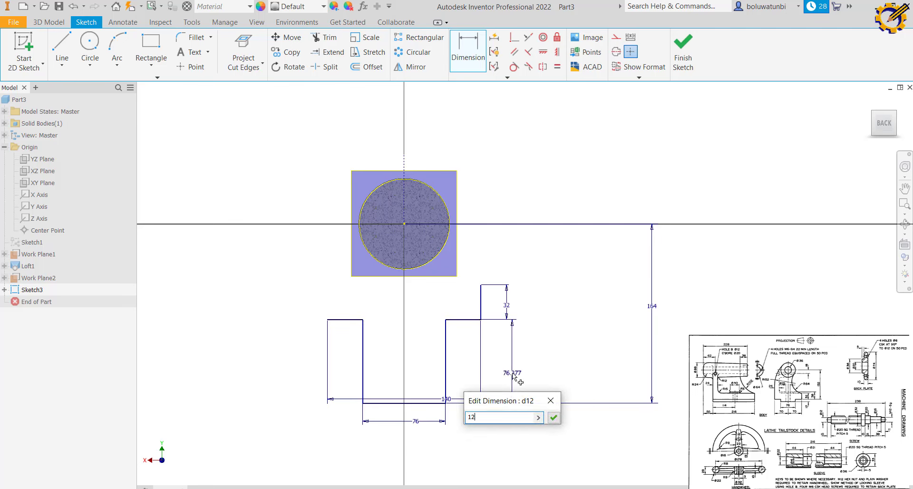
{"action": "key", "text": "Return"}
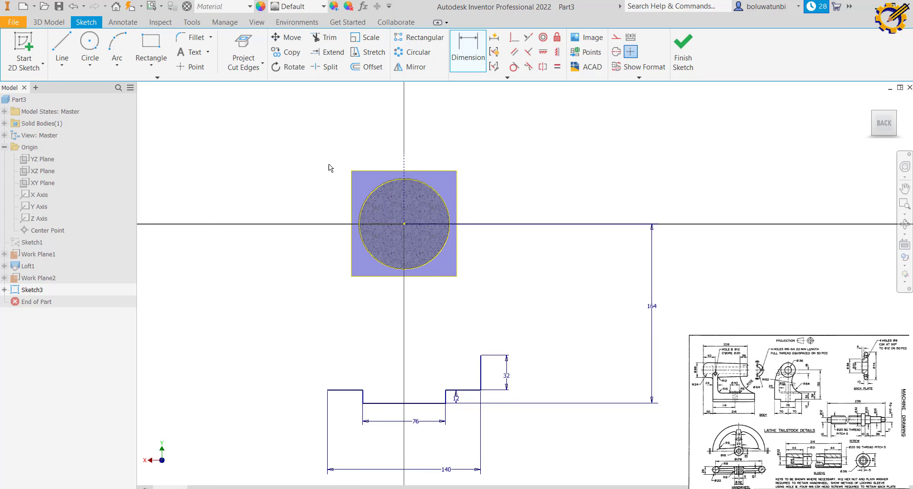
Draw an arc of 64 mm radius from the projected circle's right side to the upper end of the 32 mm vertical line
{"action": "left_click", "coordinate": [117, 48]}
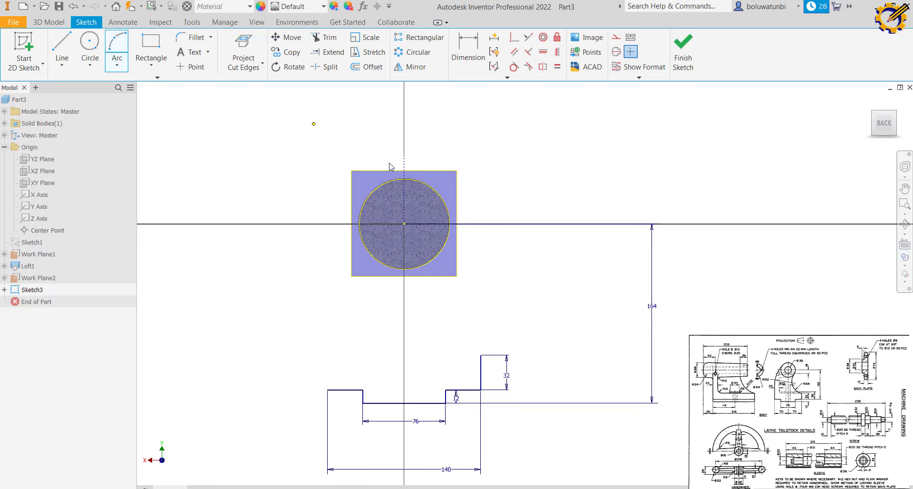
{"action": "left_click", "coordinate": [449, 223]}
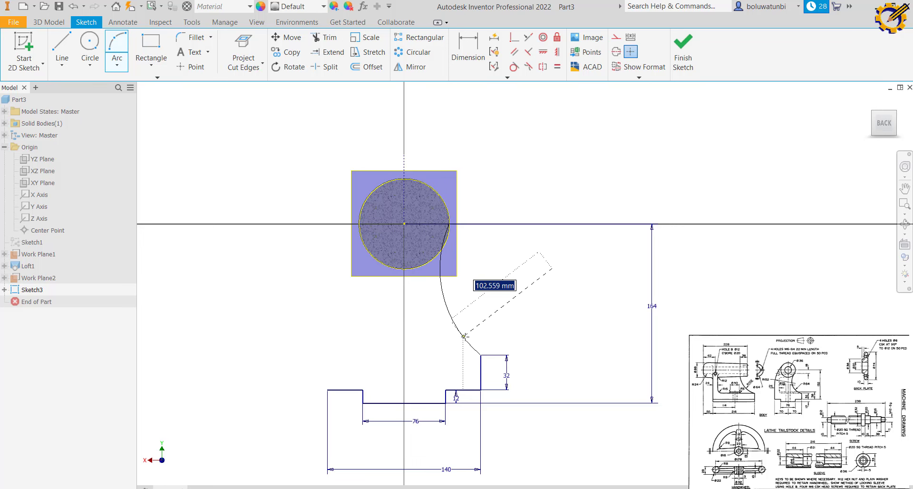
{"action": "type", "text": "64"}
{"action": "key", "text": "Return"}
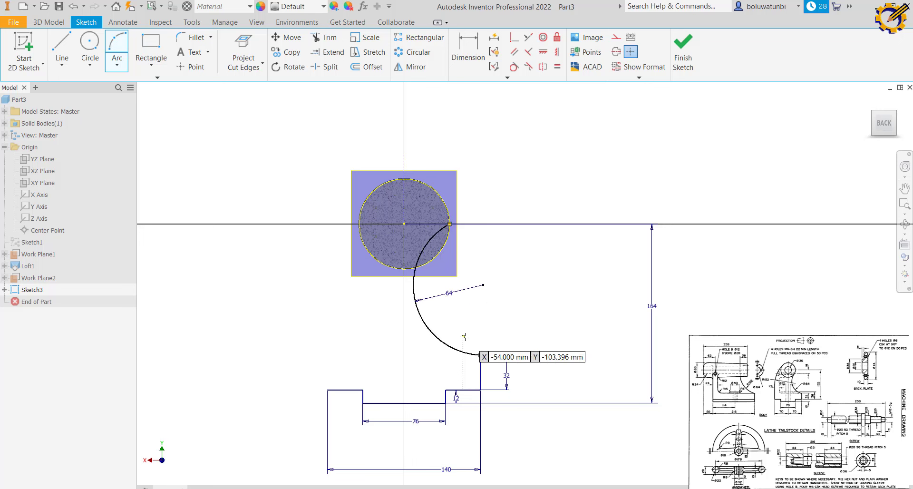
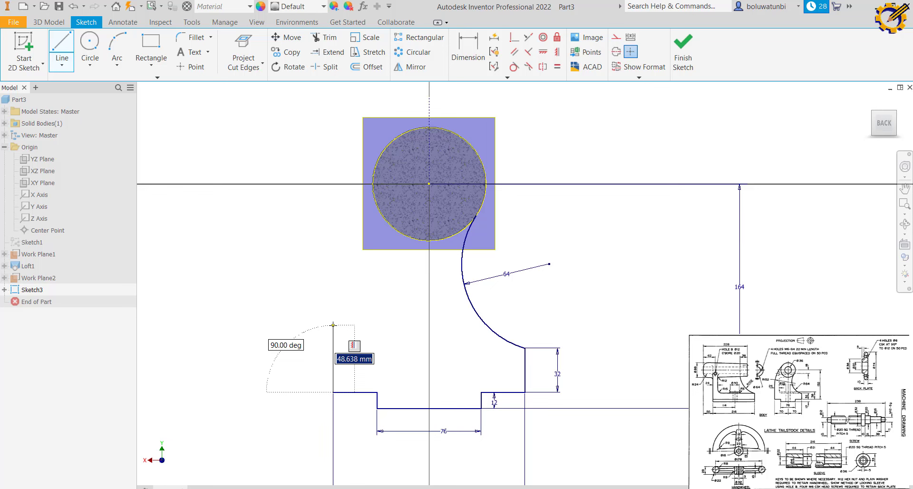
Draw a vertical line from the base's left outer end with a tangent arc up to the circle, and set the arc's radius to 152 mm
{"action": "left_click", "coordinate": [334, 321]}
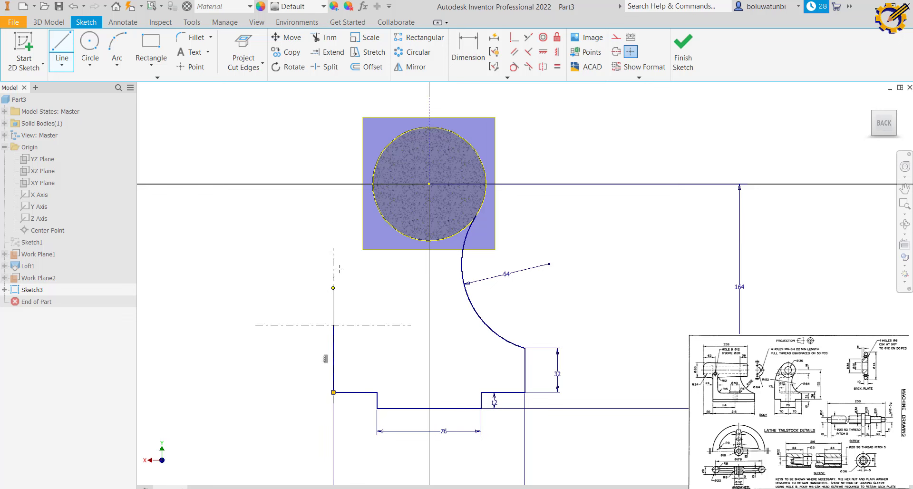
{"action": "left_click_drag", "start_coordinate": [334, 319], "coordinate": [385, 148]}
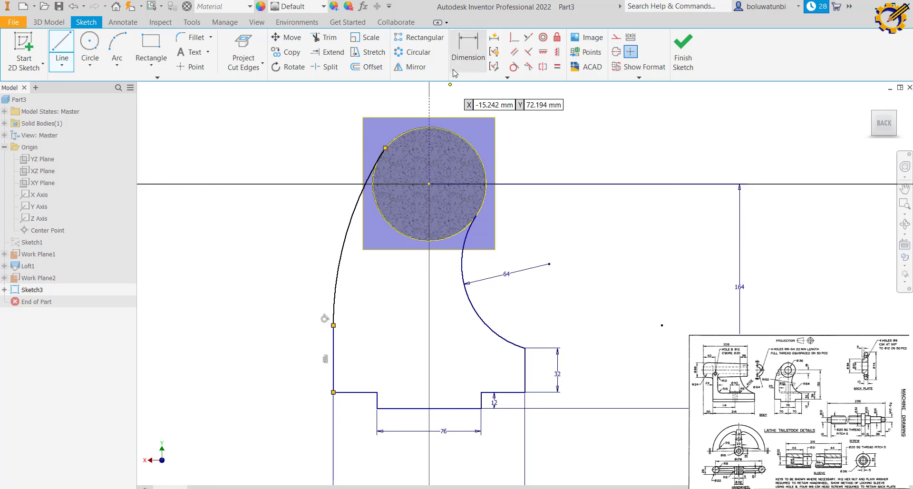
{"action": "left_click", "coordinate": [460, 58]}
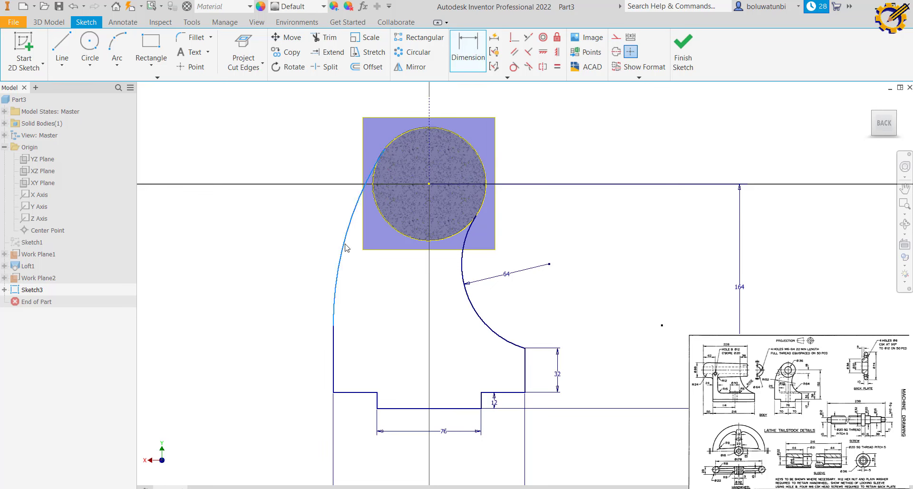
{"action": "left_click", "coordinate": [346, 248]}
{"action": "left_click", "coordinate": [389, 296]}
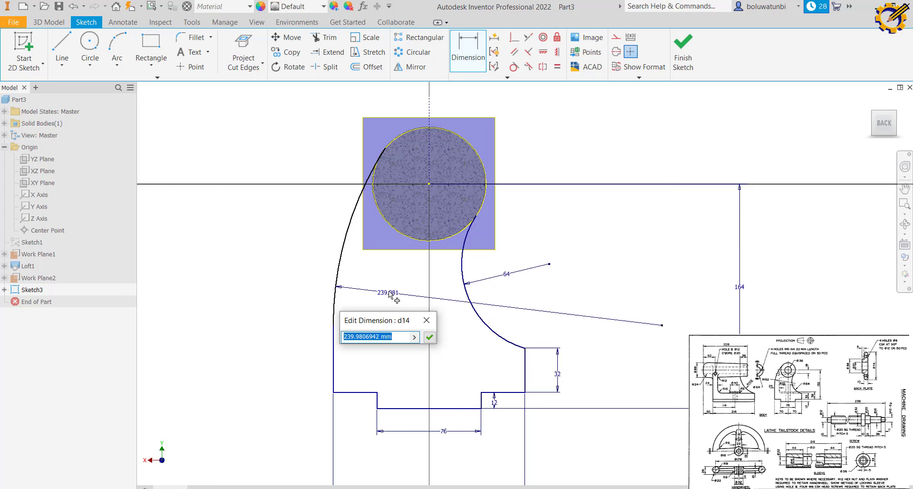
{"action": "type", "text": "152"}
{"action": "key", "text": "Return"}
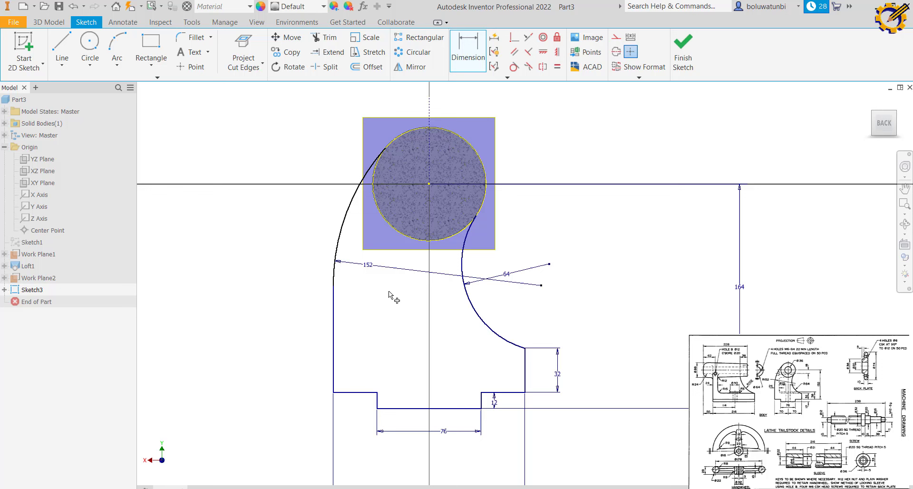
Make the 152 mm arc tangent to the projected circle
{"action": "left_click", "coordinate": [513, 66]}
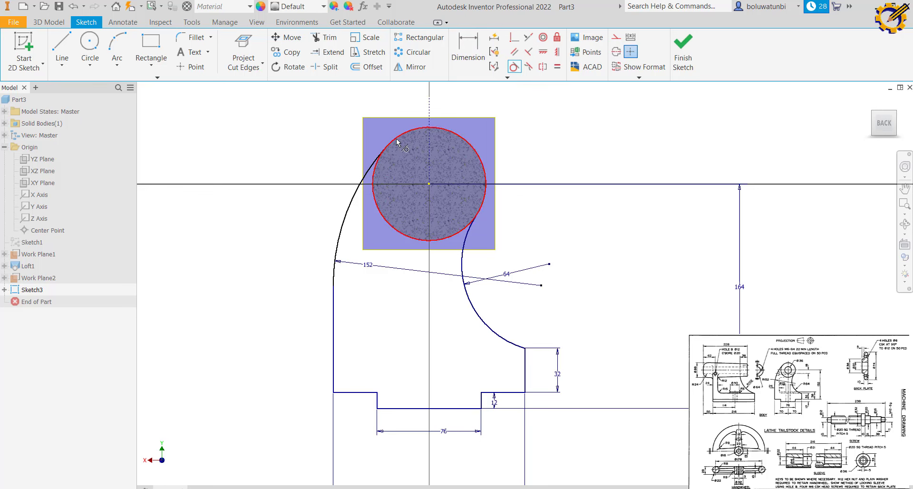
{"action": "left_click", "coordinate": [376, 167]}
{"action": "left_click", "coordinate": [474, 172]}
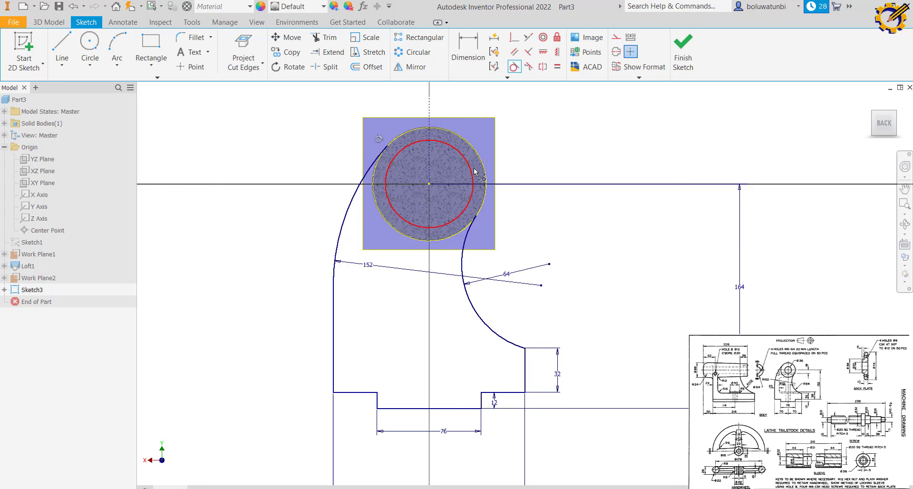
Draw connected lines from the circle's lowest point horizontally left, about 79 mm down, and horizontally across to the upper end of the 32 mm line
{"action": "left_click", "coordinate": [62, 49]}
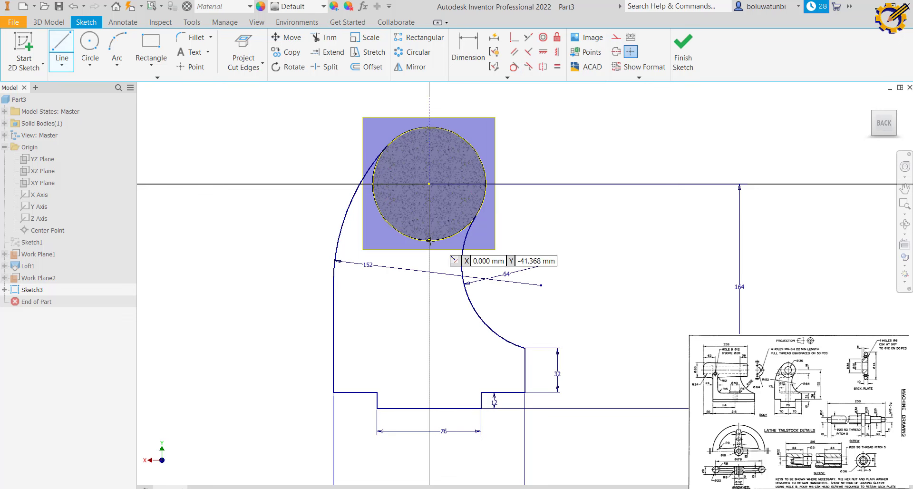
{"action": "left_click", "coordinate": [429, 240]}
{"action": "left_click", "coordinate": [380, 240]}
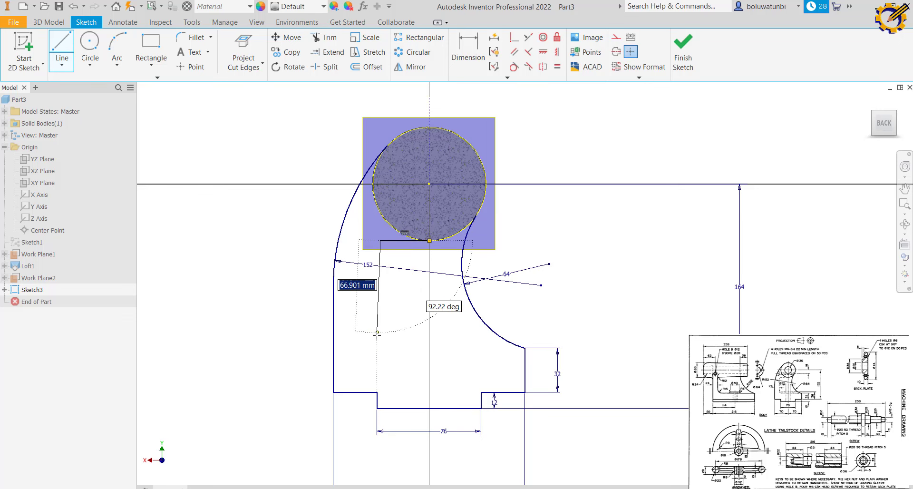
{"action": "left_click", "coordinate": [380, 347]}
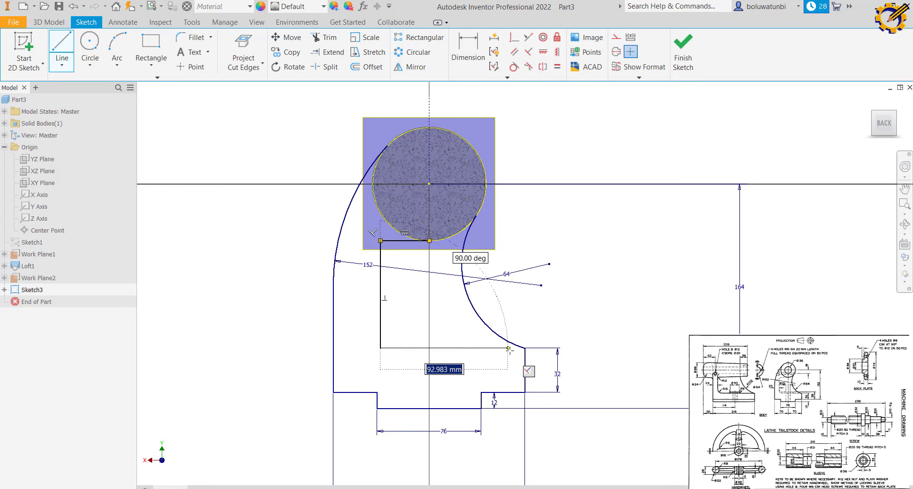
{"action": "left_click", "coordinate": [525, 347]}
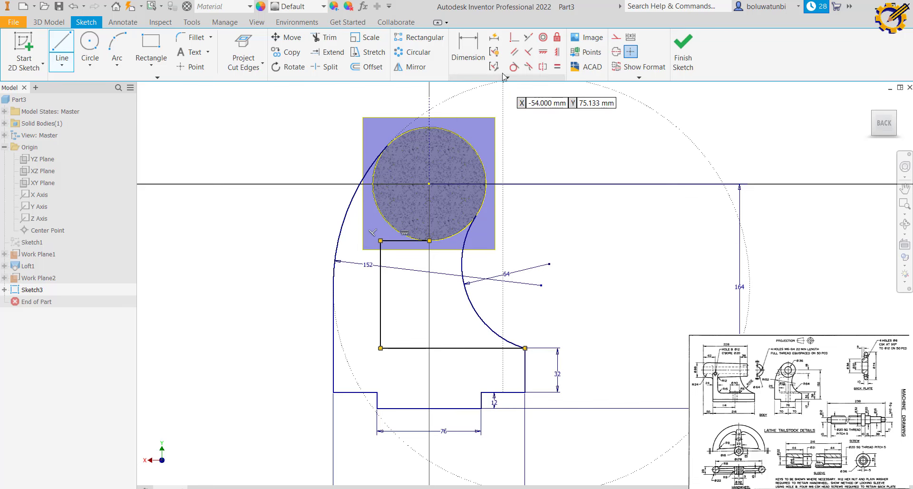
Set the distance between the inner vertical line and the profile's left outer vertical line to 24 mm
{"action": "left_click", "coordinate": [468, 52]}
{"action": "left_click", "coordinate": [380, 295]}
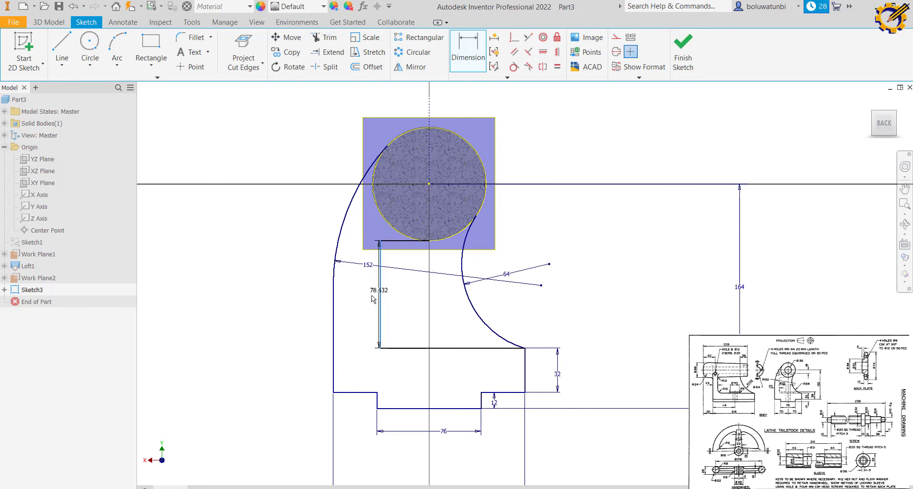
{"action": "left_click", "coordinate": [334, 304]}
{"action": "left_click", "coordinate": [346, 317]}
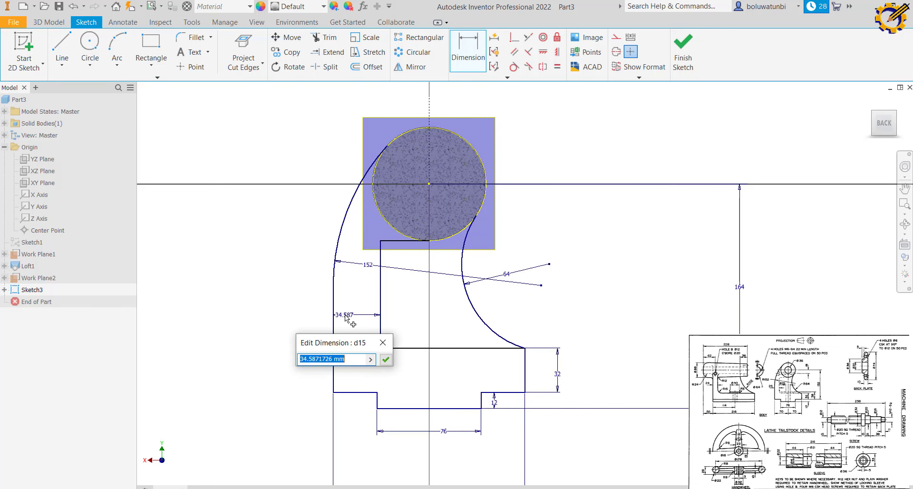
{"action": "type", "text": "24"}
{"action": "key", "text": "Return"}
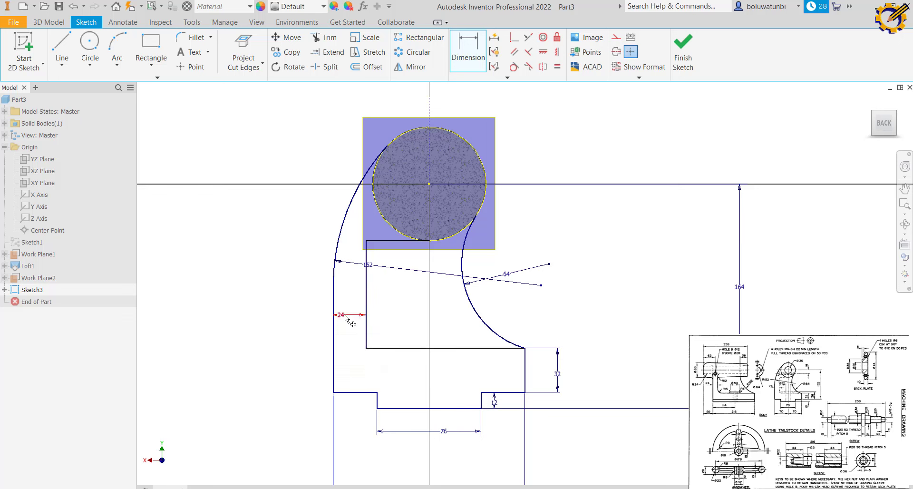
Round the inner recess's two corners with 15 mm fillets and extend the base's upper horizontal line to the outer vertical line
{"action": "left_click", "coordinate": [194, 38]}
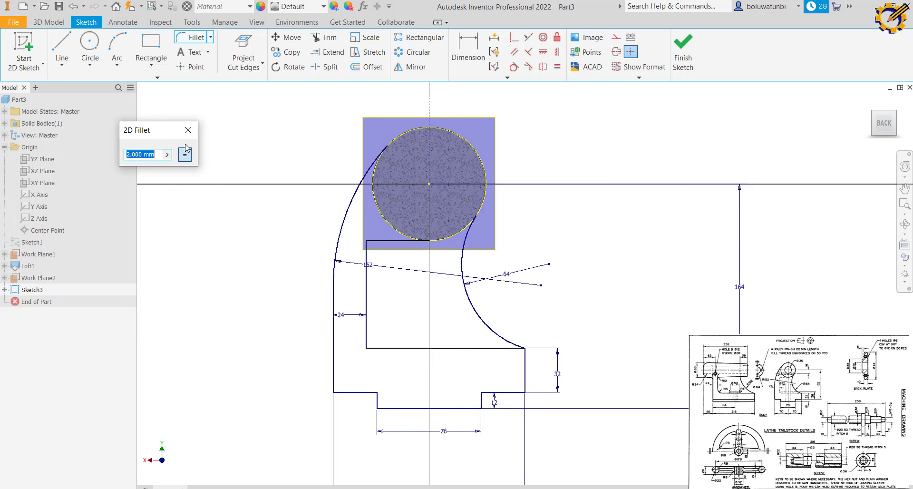
{"action": "type", "text": "15"}
{"action": "left_click", "coordinate": [373, 242]}
{"action": "left_click", "coordinate": [367, 258]}
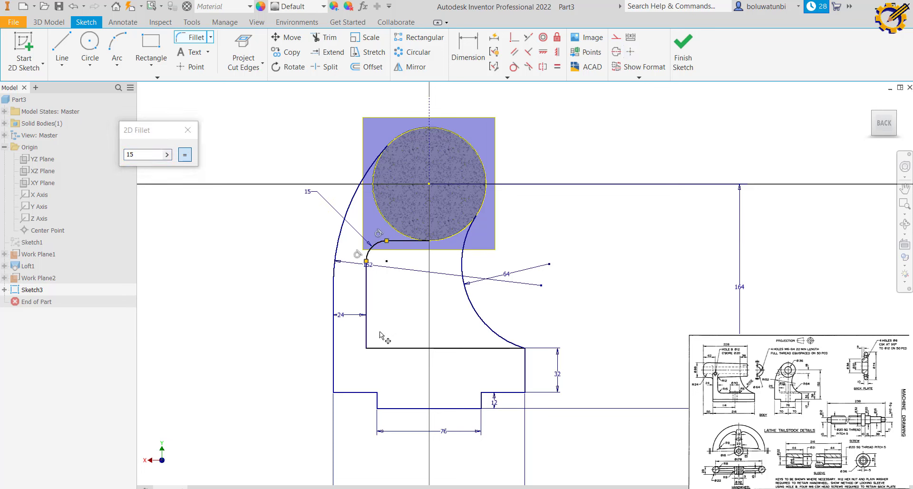
{"action": "left_click", "coordinate": [373, 350]}
{"action": "left_click", "coordinate": [192, 136]}
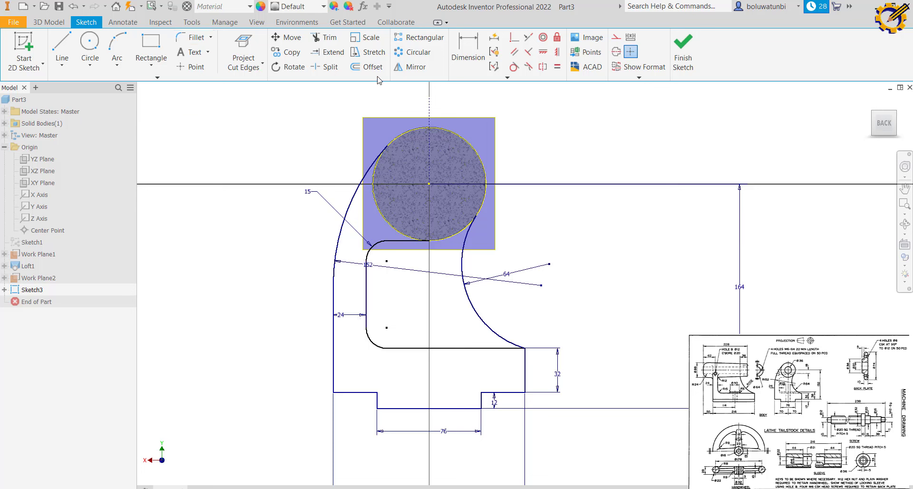
{"action": "left_click", "coordinate": [328, 52]}
{"action": "left_click", "coordinate": [430, 348]}
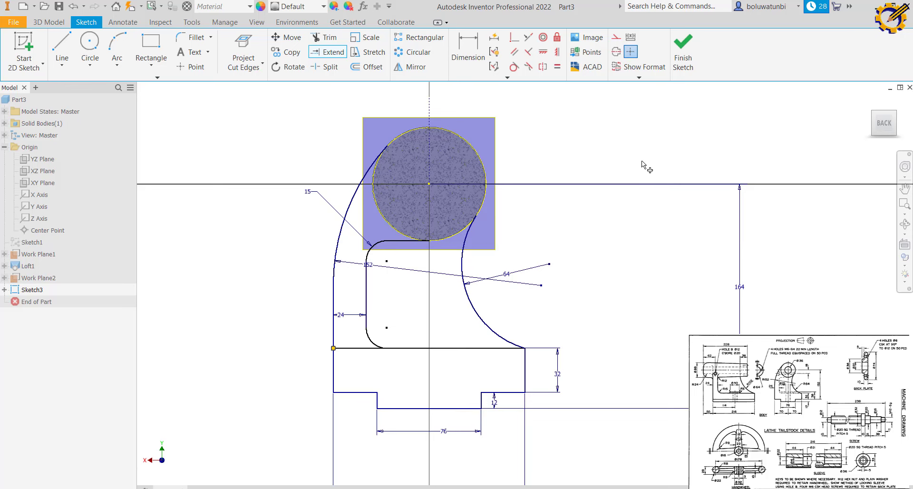
Copy all geometry and dimensions of the support profile and finish the sketch
{"action": "scroll", "coordinate": [613, 330], "scroll_direction": "up", "scroll_amount": 3}
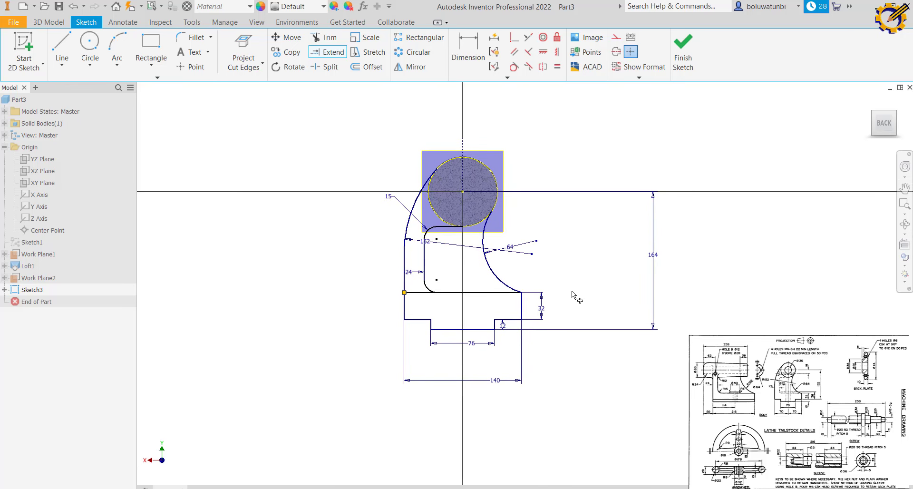
{"action": "key", "text": "Escape"}
{"action": "left_click_drag", "start_coordinate": [614, 402], "coordinate": [368, 140]}
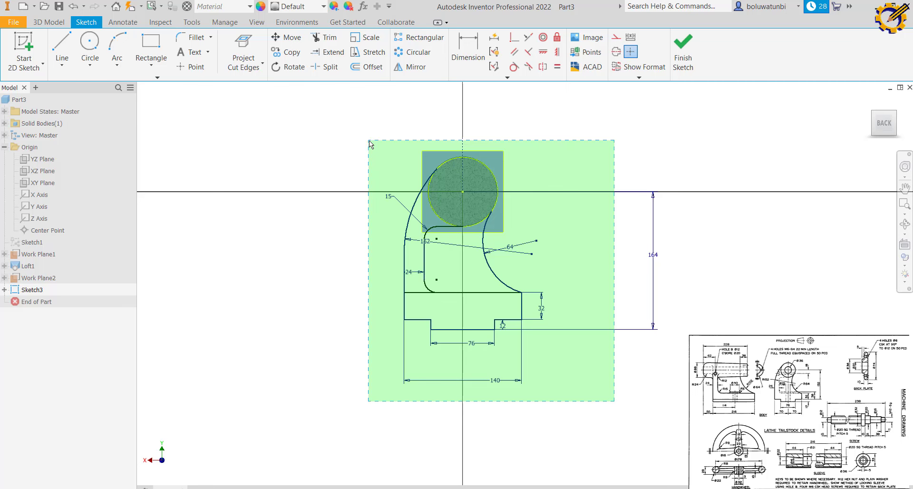
{"action": "left_click_drag", "start_coordinate": [369, 141], "coordinate": [369, 139]}
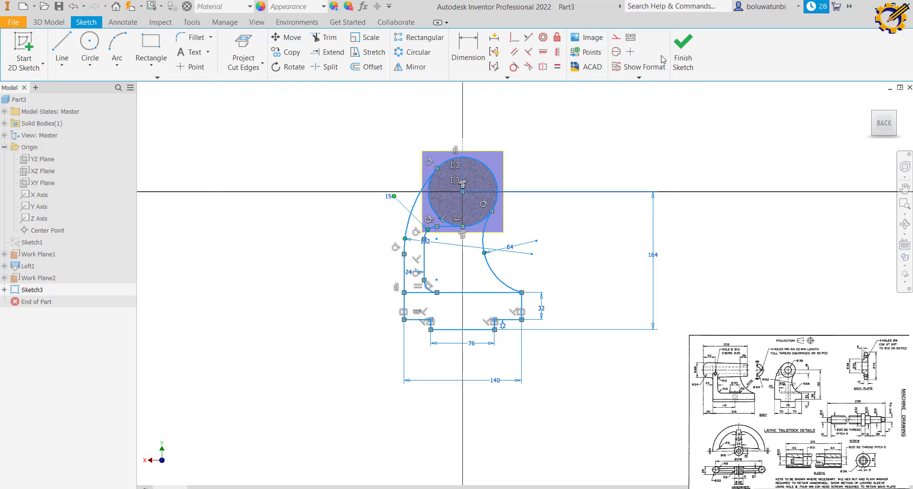
{"action": "left_click", "coordinate": [683, 53]}
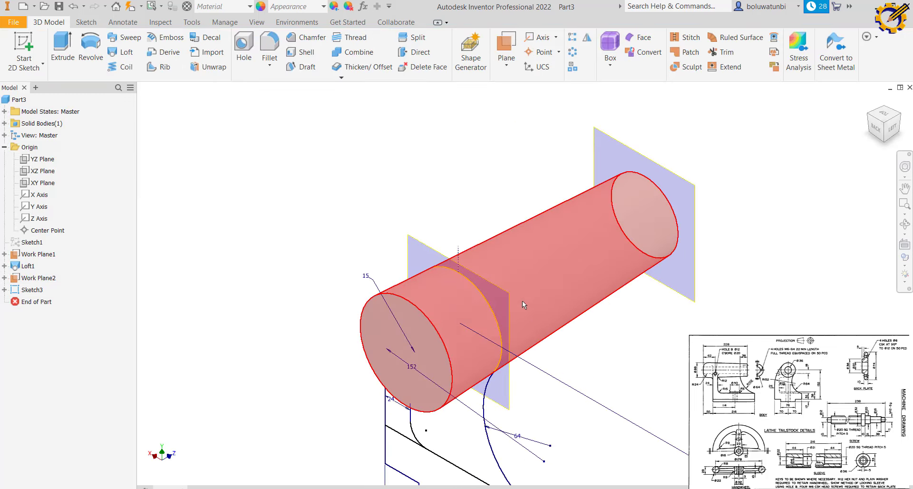
Create a work plane offset 24 mm from Work Plane2 along the barrel
{"action": "scroll", "coordinate": [522, 300], "scroll_direction": "down", "scroll_amount": 1}
{"action": "middle_click_drag", "start_coordinate": [522, 301], "coordinate": [474, 246]}
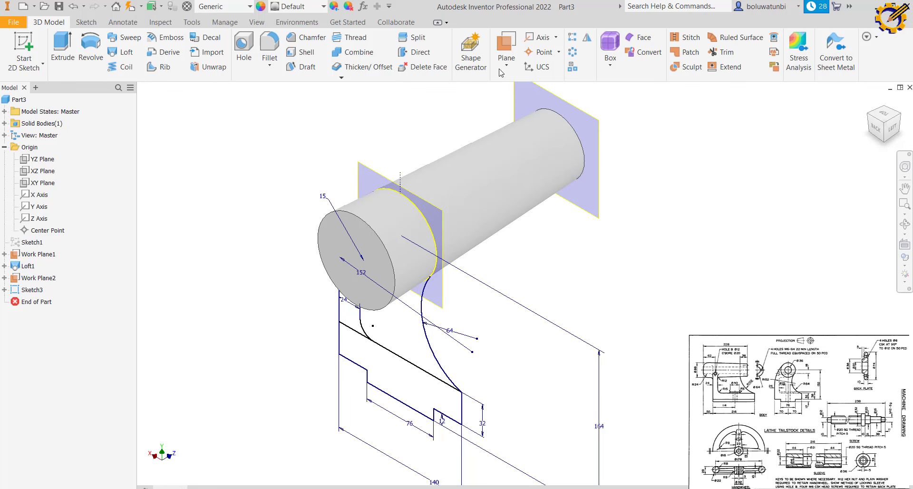
{"action": "left_click", "coordinate": [510, 51]}
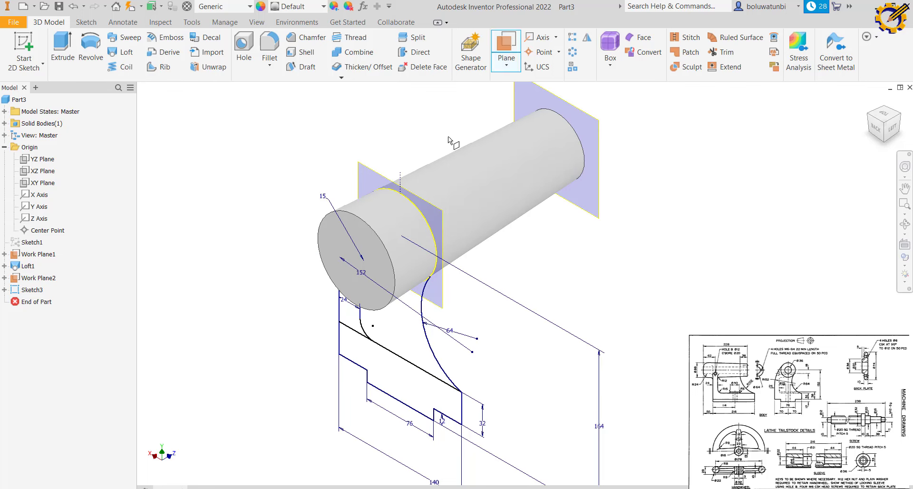
{"action": "left_click", "coordinate": [385, 178]}
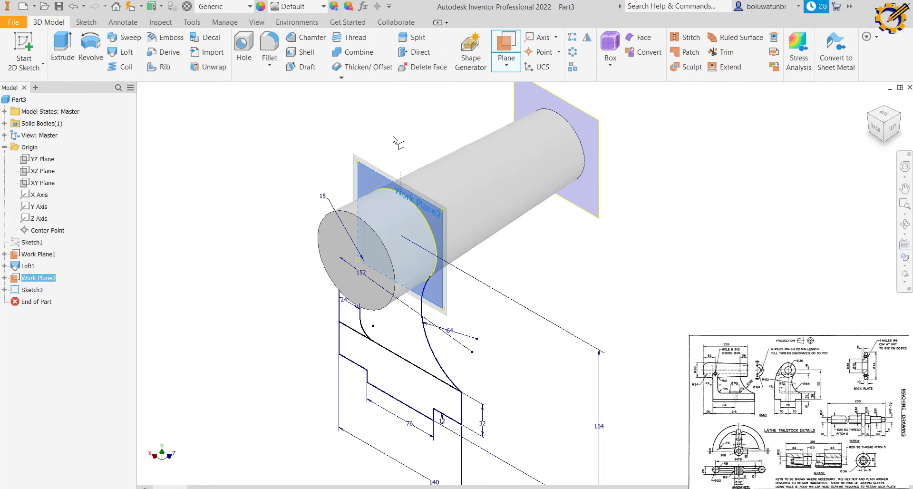
{"action": "left_click", "coordinate": [506, 65]}
{"action": "left_click", "coordinate": [474, 117]}
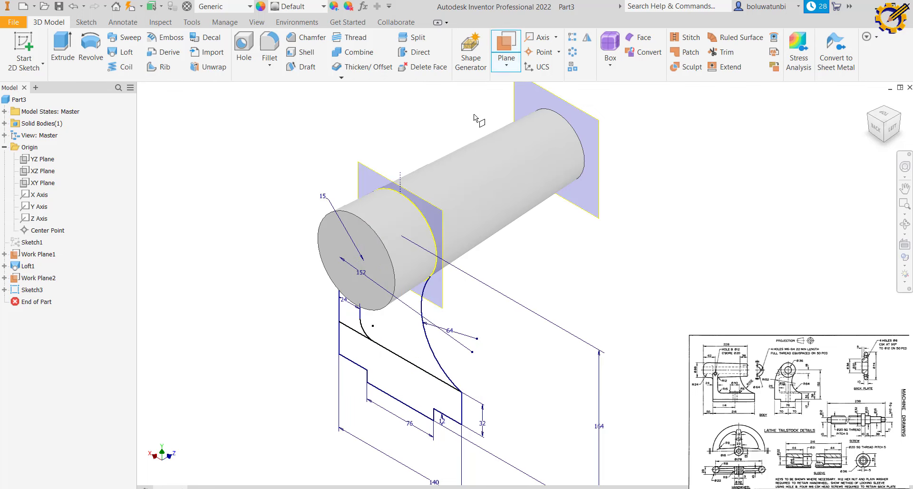
{"action": "left_click", "coordinate": [384, 177]}
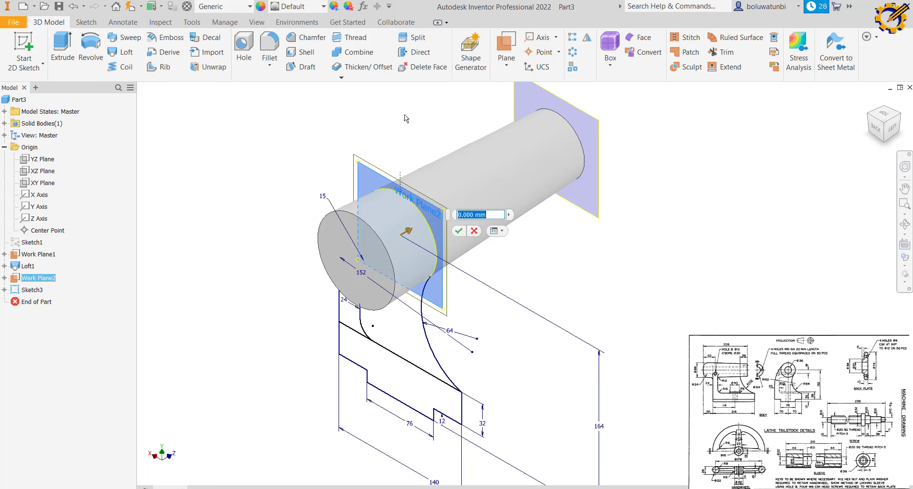
{"action": "type", "text": "24"}
{"action": "key", "text": "Return"}
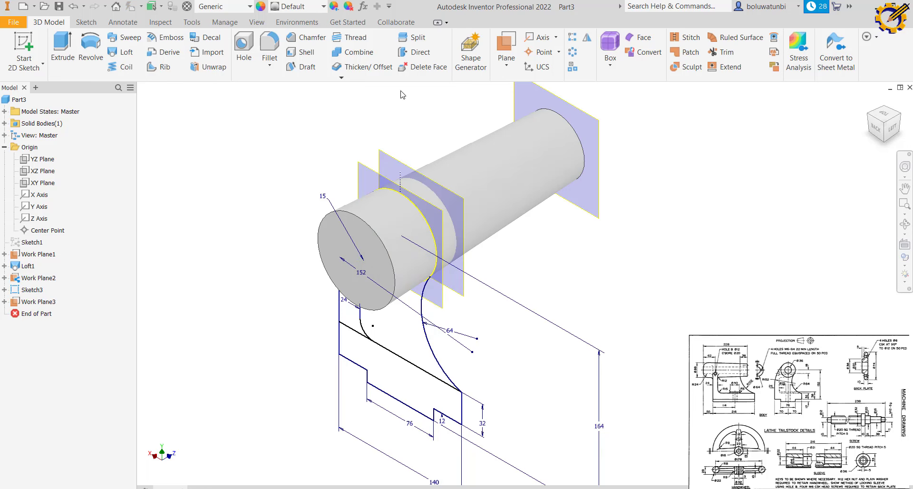
Start a sketch on Work Plane3, project the barrel's cut edges and paste the copied support profile
{"action": "left_click", "coordinate": [395, 160]}
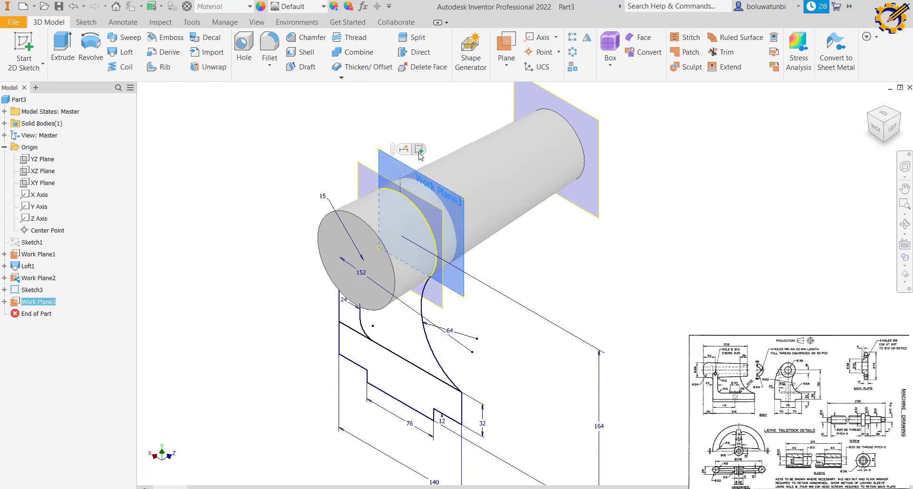
{"action": "left_click", "coordinate": [418, 150]}
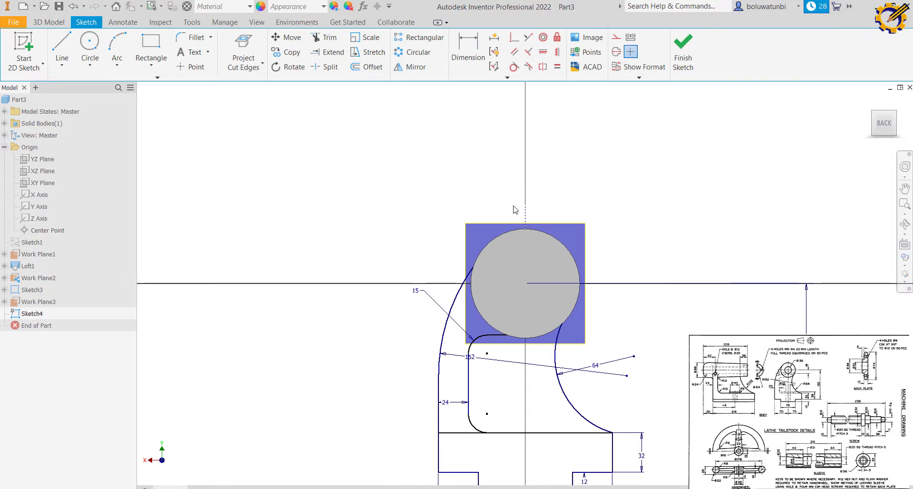
{"action": "middle_click_drag", "start_coordinate": [560, 272], "coordinate": [551, 187]}
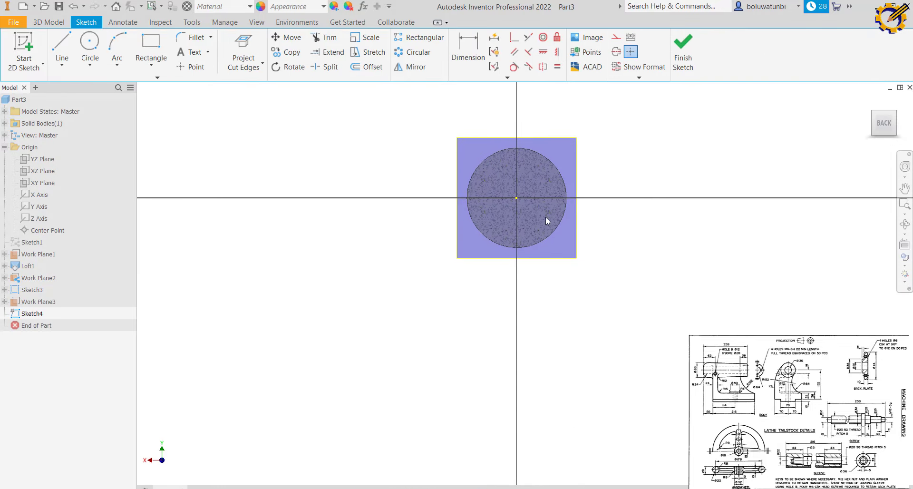
{"action": "left_click", "coordinate": [245, 61]}
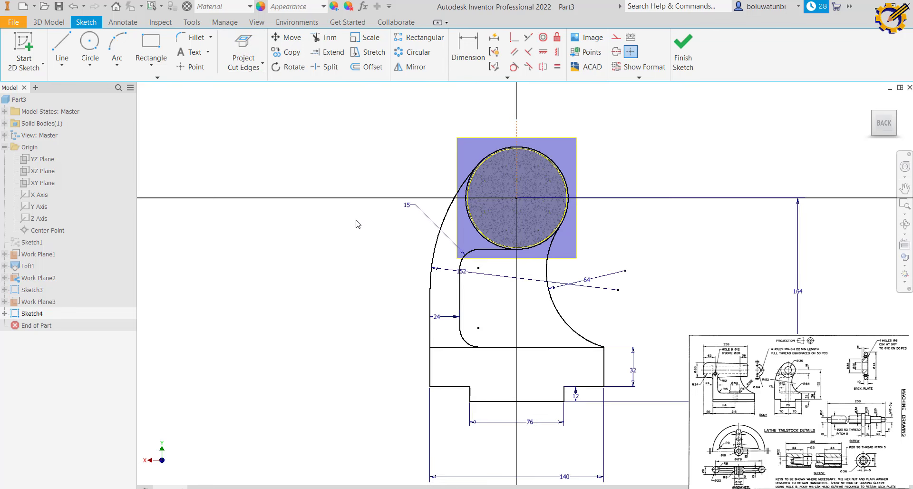
Delete the pasted outer circle, keeping only the circle projected from the barrel
{"action": "scroll", "coordinate": [477, 209], "scroll_direction": "down", "scroll_amount": 3}
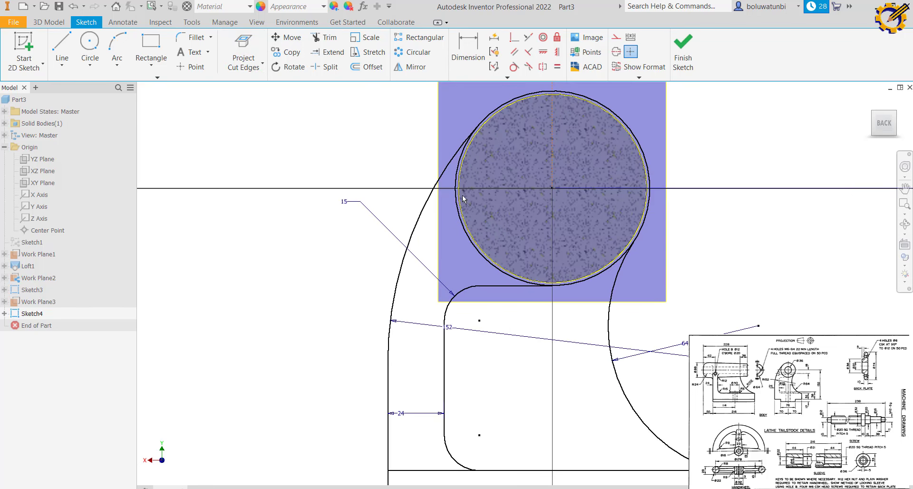
{"action": "scroll", "coordinate": [460, 191], "scroll_direction": "down", "scroll_amount": 5}
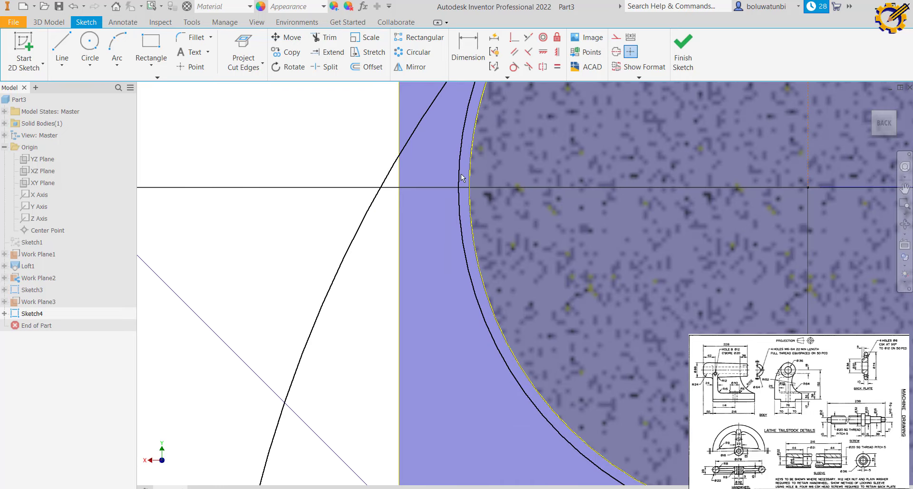
{"action": "left_click", "coordinate": [458, 174]}
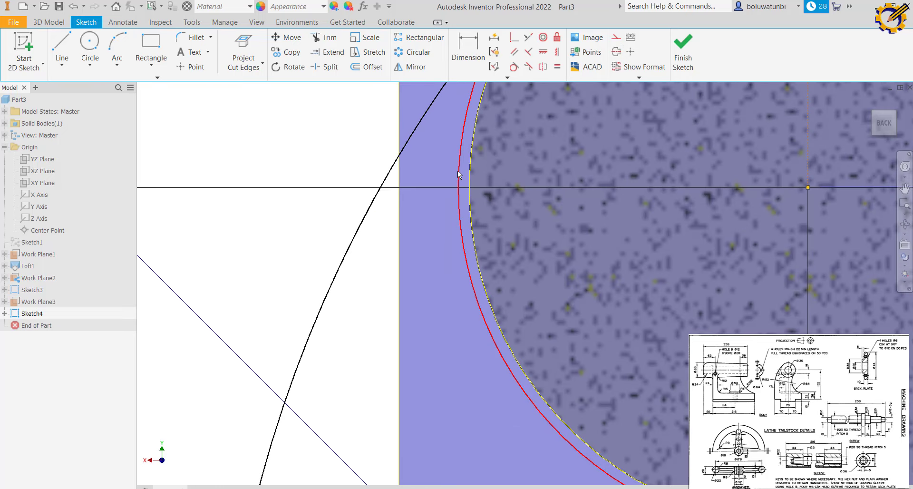
{"action": "scroll", "coordinate": [458, 176], "scroll_direction": "up", "scroll_amount": 6}
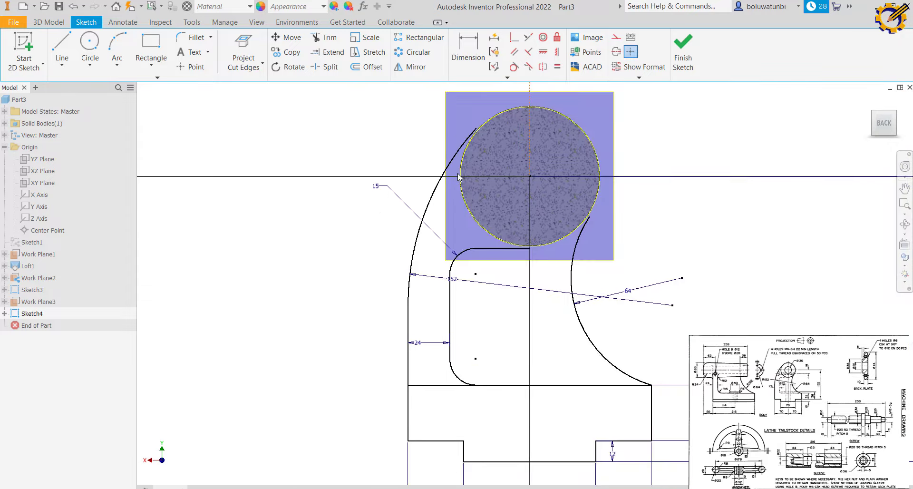
Make the upper ends of both arcs and the free end of the short horizontal line coincident with the projected circle
{"action": "scroll", "coordinate": [424, 212], "scroll_direction": "down", "scroll_amount": 3}
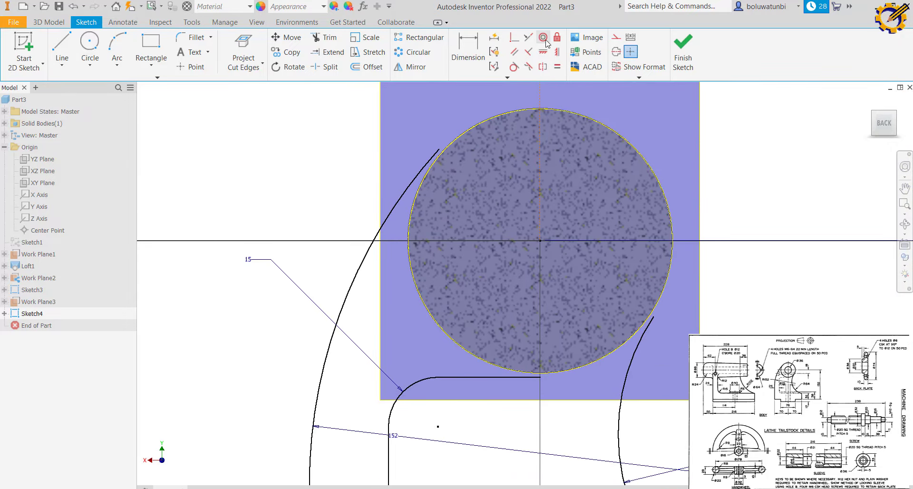
{"action": "left_click", "coordinate": [514, 38]}
{"action": "left_click", "coordinate": [433, 156]}
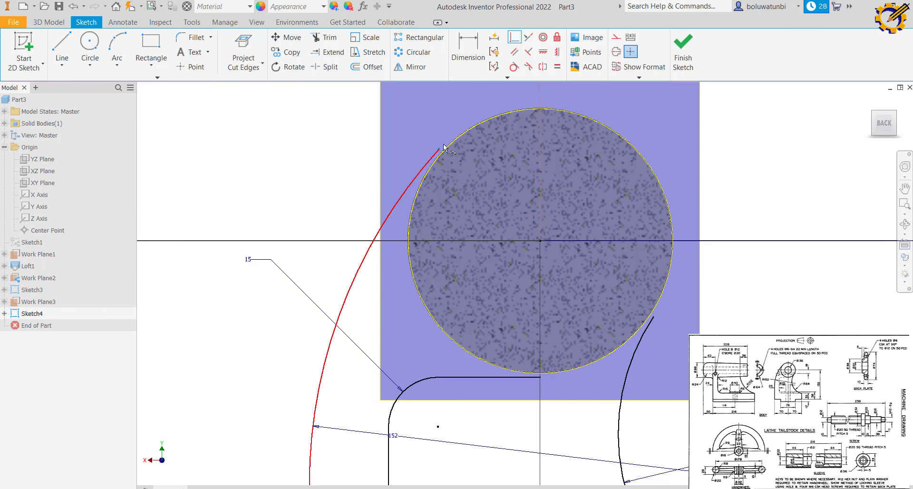
{"action": "left_click", "coordinate": [449, 143]}
{"action": "scroll", "coordinate": [656, 329], "scroll_direction": "up", "scroll_amount": 5}
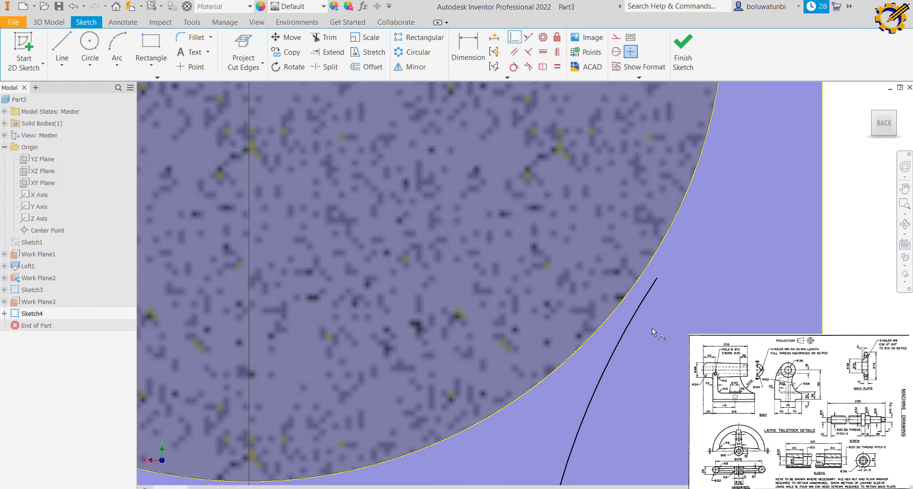
{"action": "left_click", "coordinate": [654, 269]}
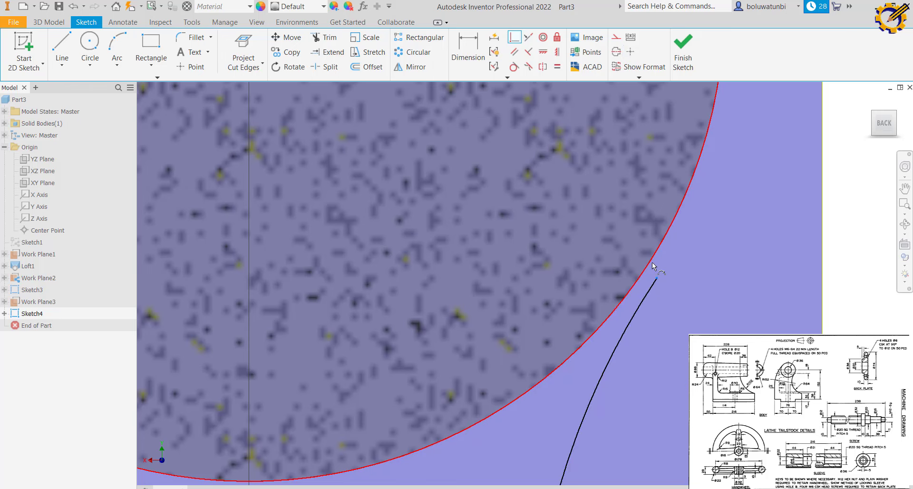
{"action": "left_click", "coordinate": [652, 261]}
{"action": "scroll", "coordinate": [651, 263], "scroll_direction": "down", "scroll_amount": 5}
{"action": "left_click", "coordinate": [570, 275]}
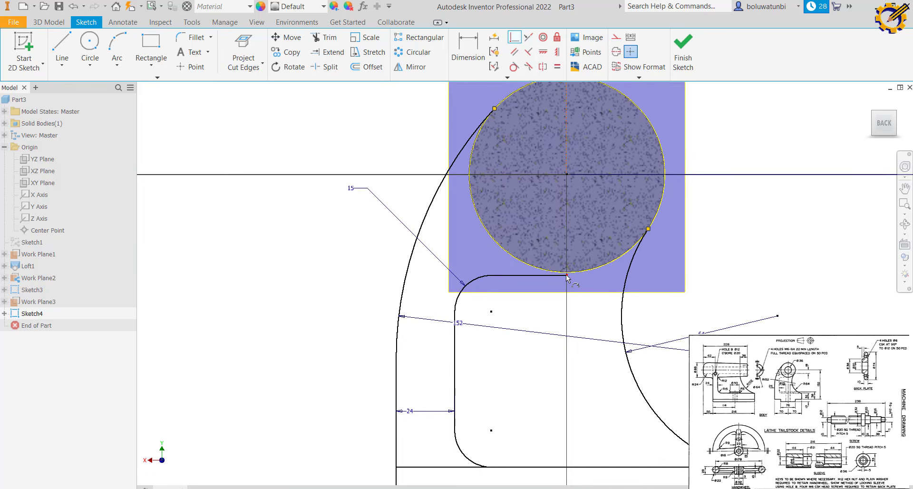
{"action": "left_click", "coordinate": [572, 272]}
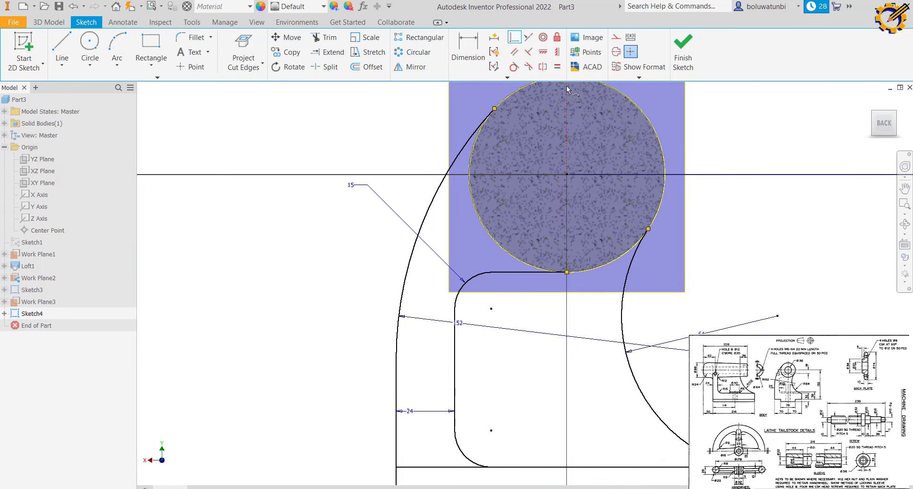
Make both arcs and the short horizontal line tangent to the projected circle, and finish the sketch
{"action": "left_click", "coordinate": [514, 66]}
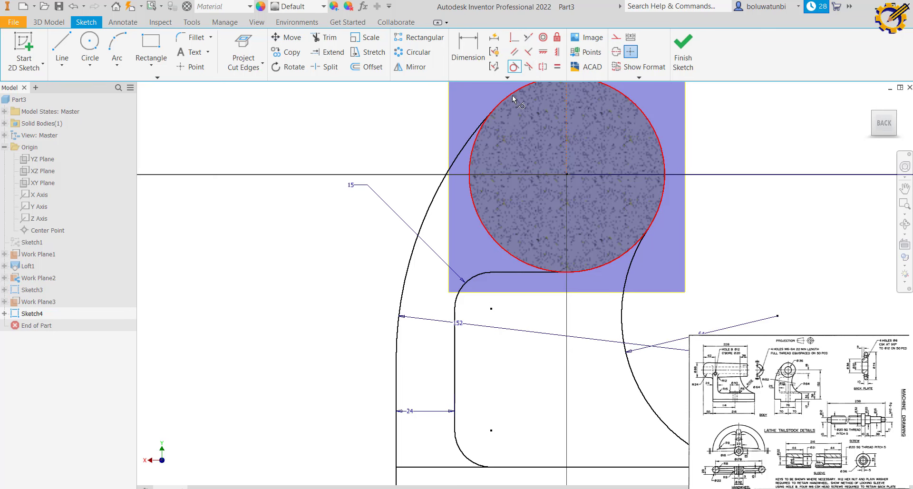
{"action": "left_click", "coordinate": [527, 263]}
{"action": "left_click", "coordinate": [536, 274]}
{"action": "left_click", "coordinate": [654, 241]}
{"action": "left_click", "coordinate": [636, 258]}
{"action": "scroll", "coordinate": [650, 256], "scroll_direction": "up", "scroll_amount": 3}
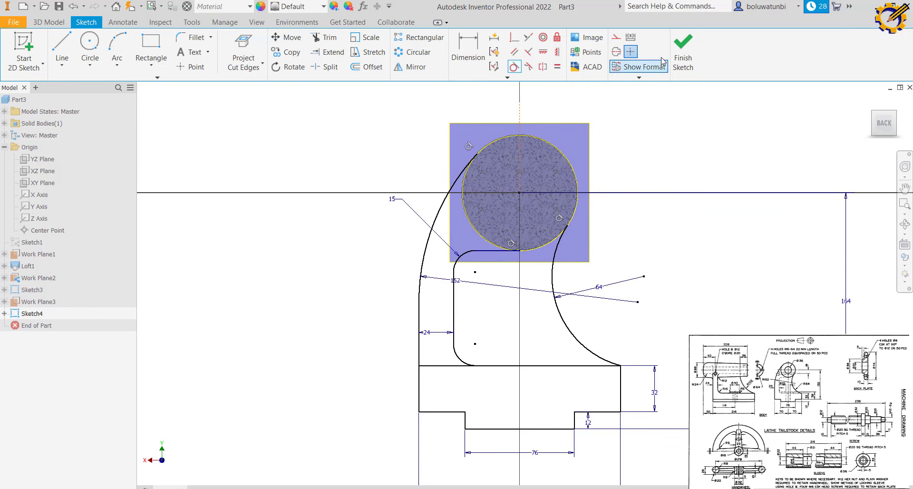
{"action": "left_click", "coordinate": [682, 52]}
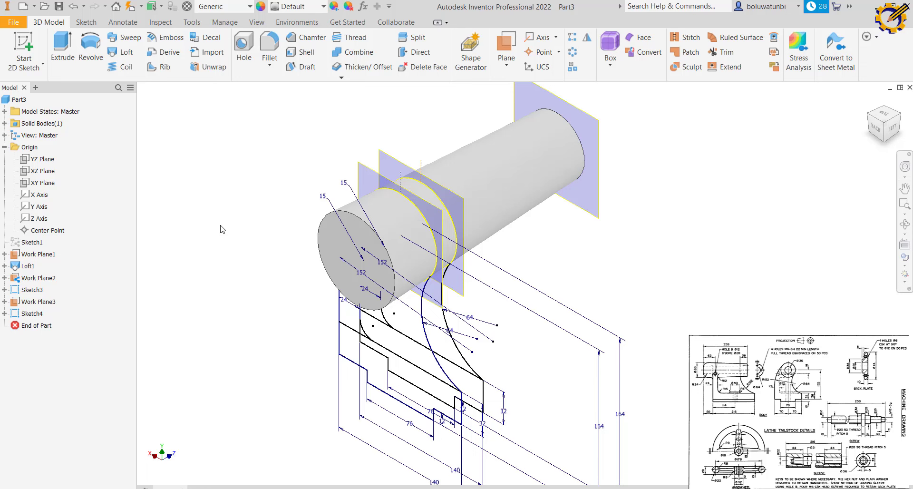
Create a work plane offset 228-24 mm from the XY Plane toward the barrel's far end
{"action": "left_click", "coordinate": [55, 181]}
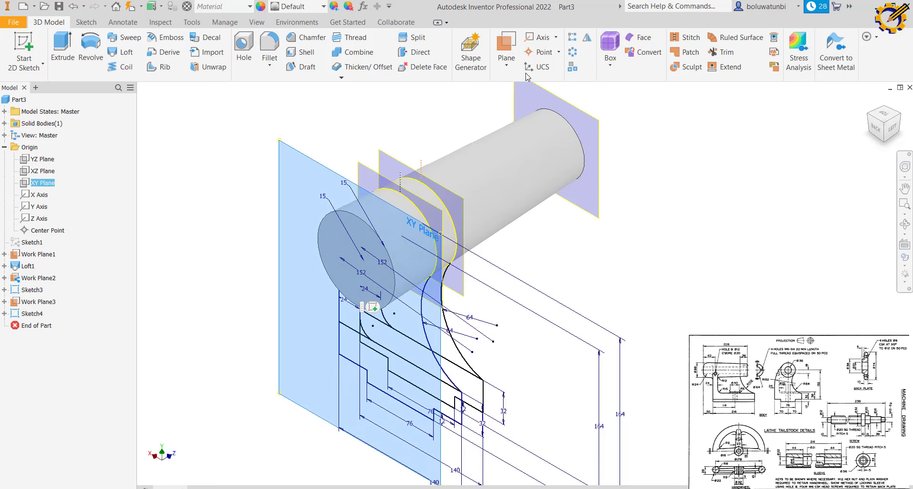
{"action": "left_click", "coordinate": [511, 69]}
{"action": "left_click", "coordinate": [472, 113]}
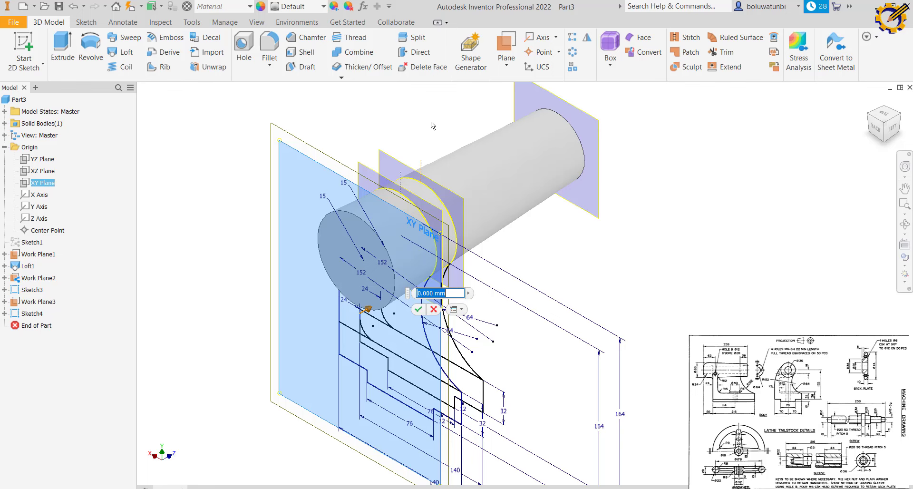
{"action": "type", "text": "228-"}
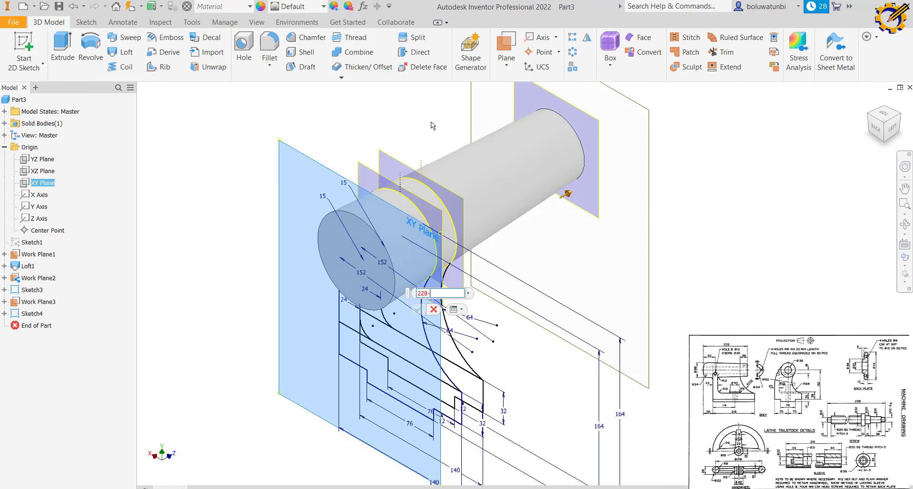
{"action": "type", "text": "24"}
{"action": "key", "text": "Return"}
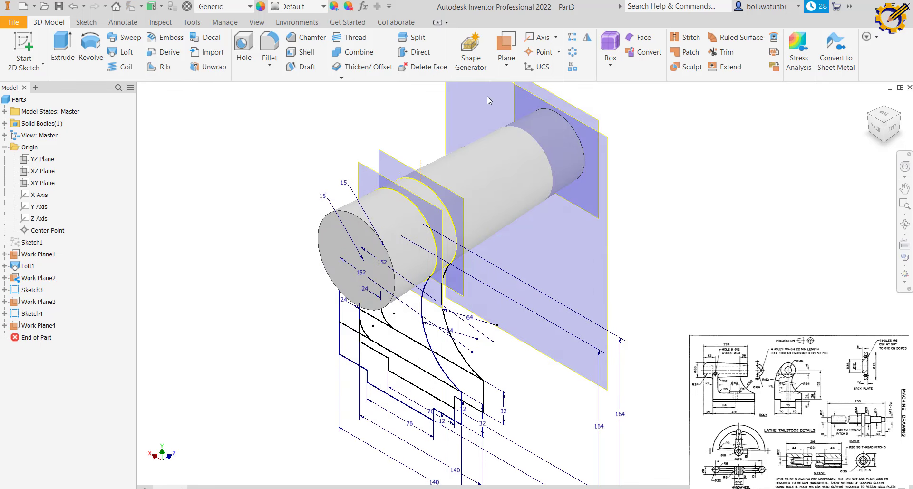
Start a sketch on the new offset plane, project the barrel's cut edges and paste the copied support profile
{"action": "middle_click_drag", "start_coordinate": [430, 121], "coordinate": [417, 200]}
{"action": "left_click", "coordinate": [474, 149]}
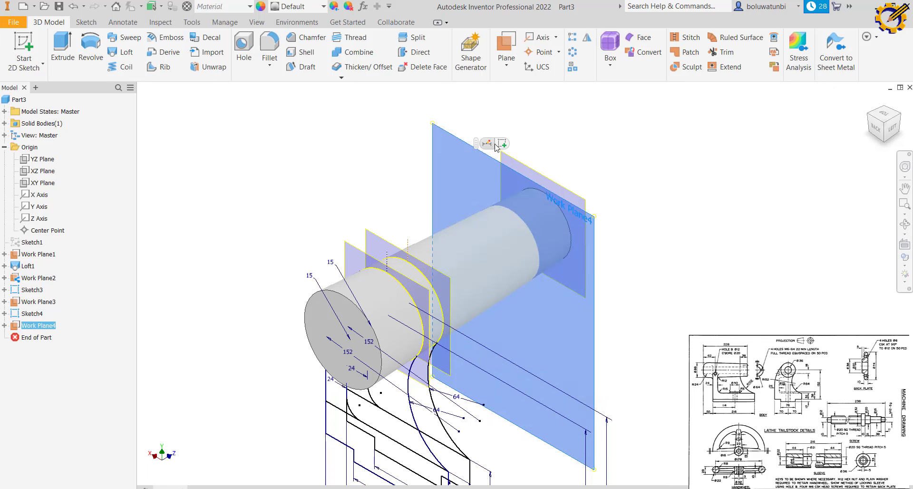
{"action": "key", "text": "s"}
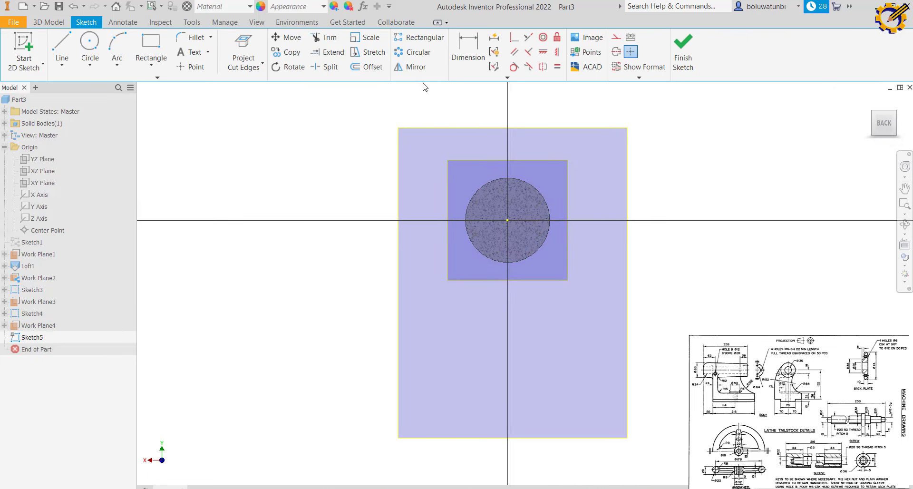
{"action": "left_click", "coordinate": [254, 47]}
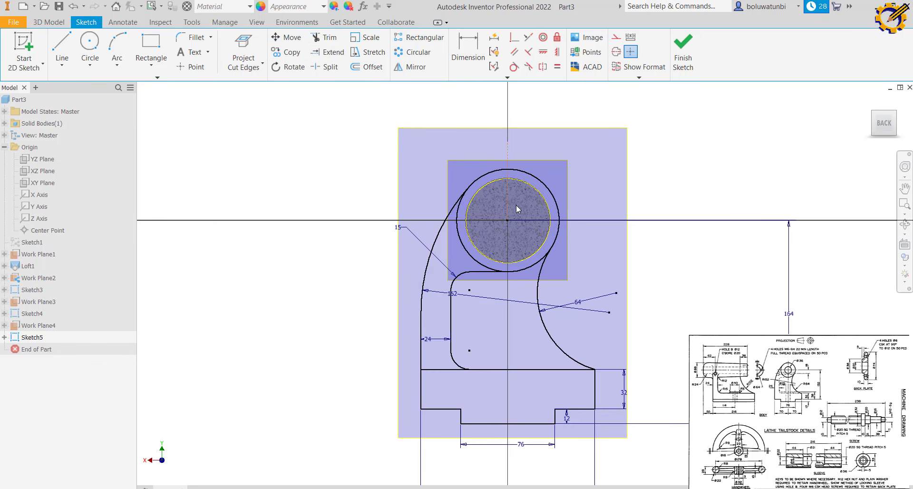
Delete the outer circle pasted around the barrel section in this sketch, keeping the projected circle
{"action": "scroll", "coordinate": [516, 205], "scroll_direction": "up", "scroll_amount": 3}
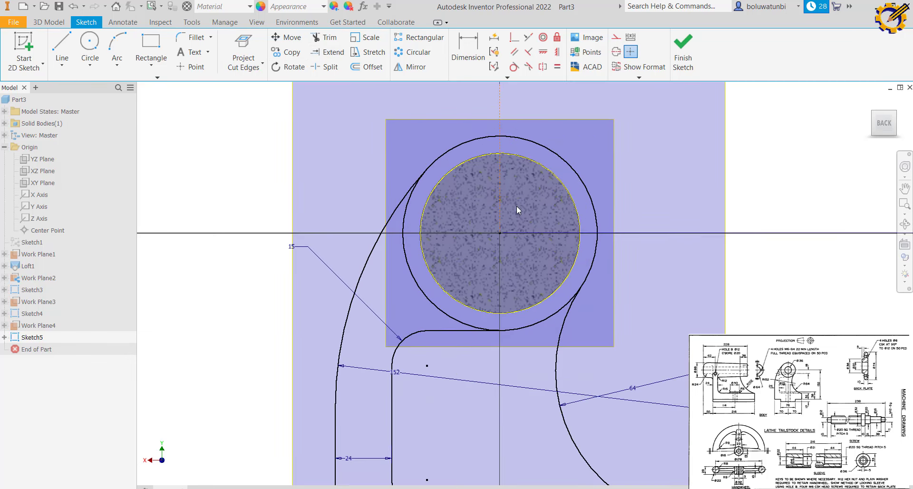
{"action": "left_click", "coordinate": [452, 156]}
{"action": "key", "text": "Delete"}
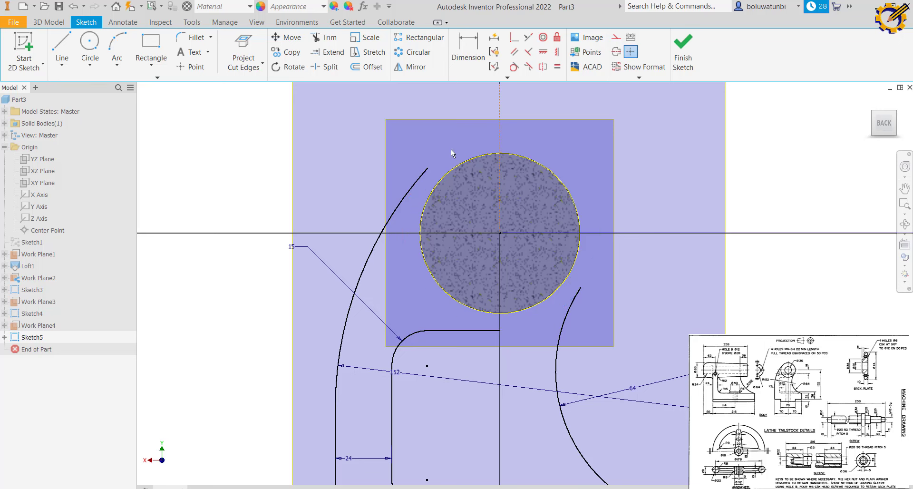
Make the upper ends of both large arcs and the free end of the short horizontal line coincident with the projected circle
{"action": "left_click", "coordinate": [514, 37]}
{"action": "left_click", "coordinate": [428, 169]}
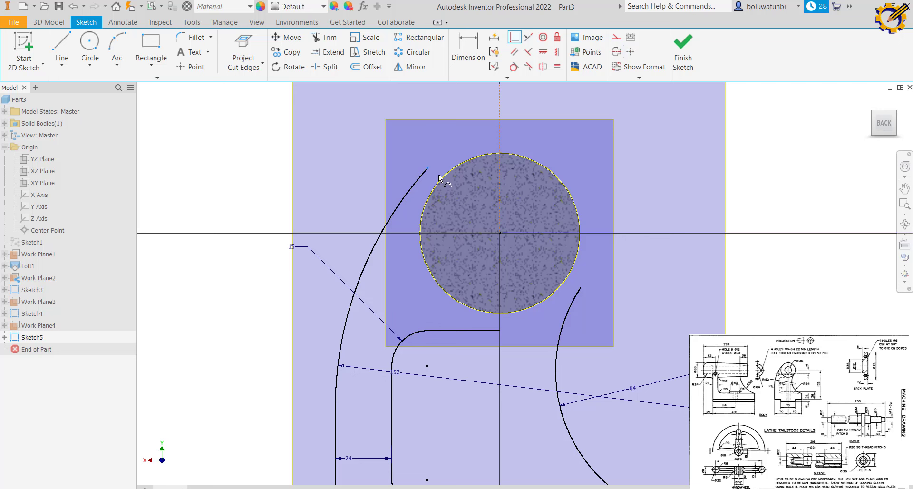
{"action": "left_click", "coordinate": [442, 177]}
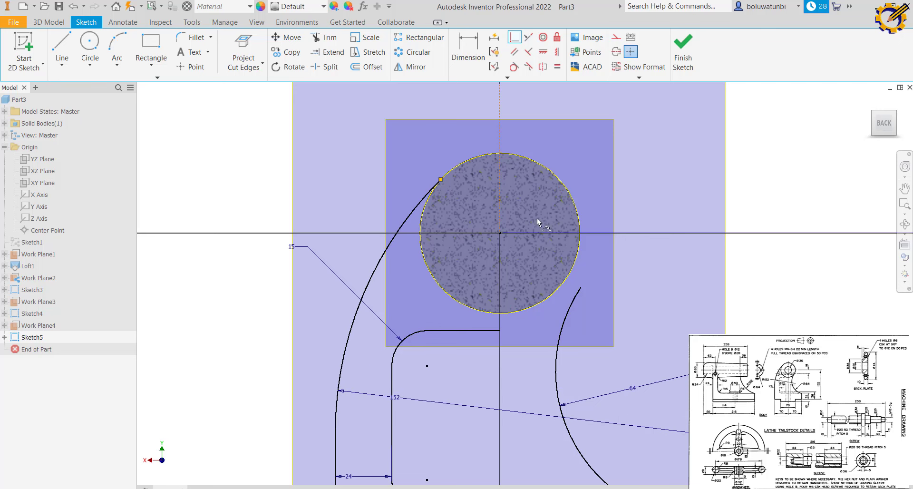
{"action": "left_click", "coordinate": [581, 288]}
{"action": "left_click", "coordinate": [569, 275]}
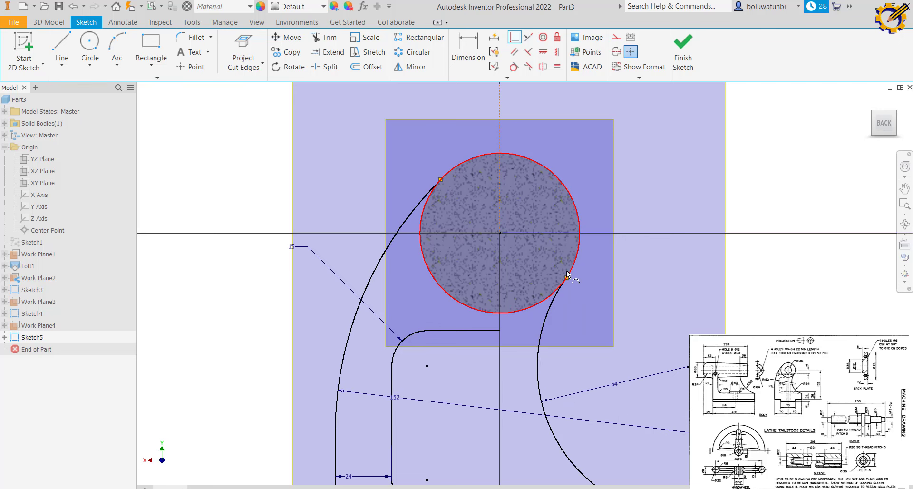
{"action": "left_click", "coordinate": [499, 330]}
{"action": "left_click", "coordinate": [515, 312]}
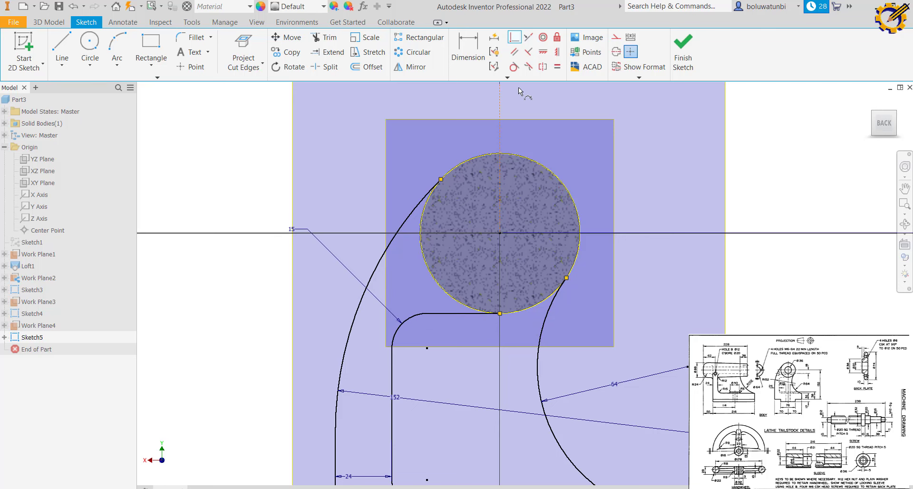
Make both large arcs and the short horizontal line tangent to the projected circle, and finish the sketch
{"action": "left_click", "coordinate": [514, 67]}
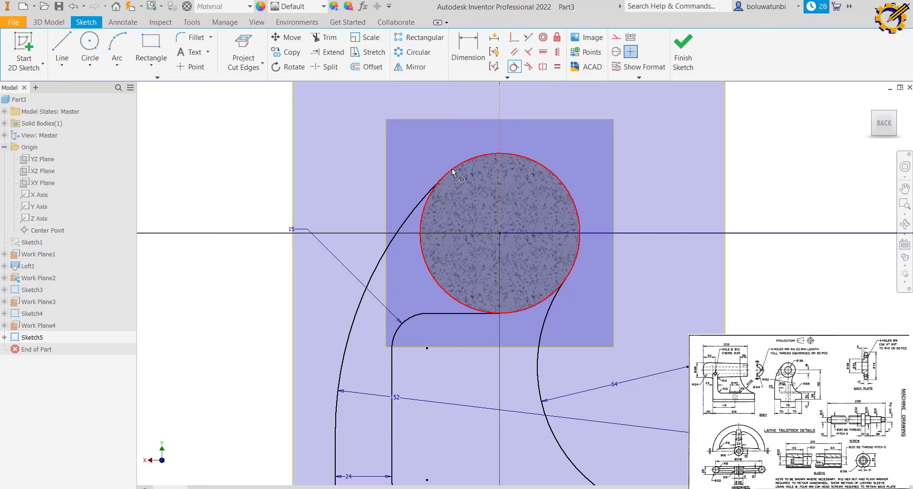
{"action": "left_click", "coordinate": [453, 173]}
{"action": "left_click", "coordinate": [432, 189]}
{"action": "left_click", "coordinate": [458, 311]}
{"action": "left_click", "coordinate": [462, 307]}
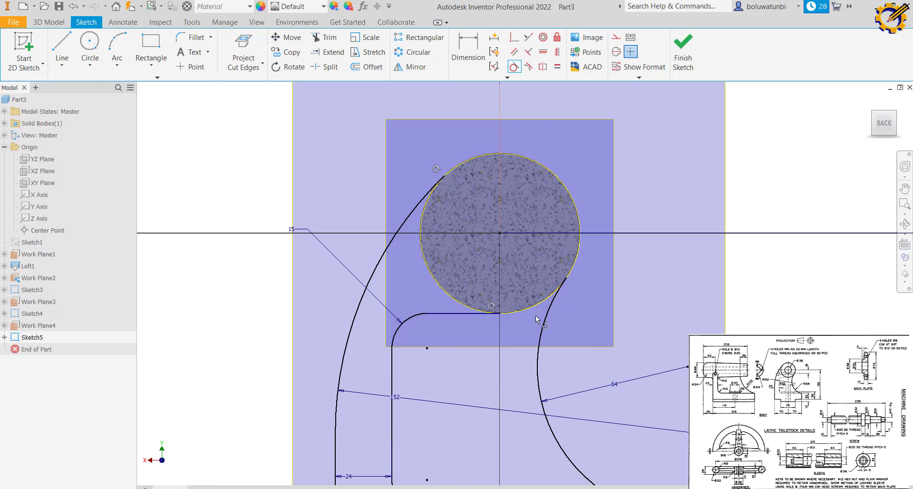
{"action": "left_click", "coordinate": [546, 313]}
{"action": "left_click", "coordinate": [546, 307]}
{"action": "scroll", "coordinate": [538, 222], "scroll_direction": "down", "scroll_amount": 4}
{"action": "scroll", "coordinate": [538, 222], "scroll_direction": "up", "scroll_amount": 2}
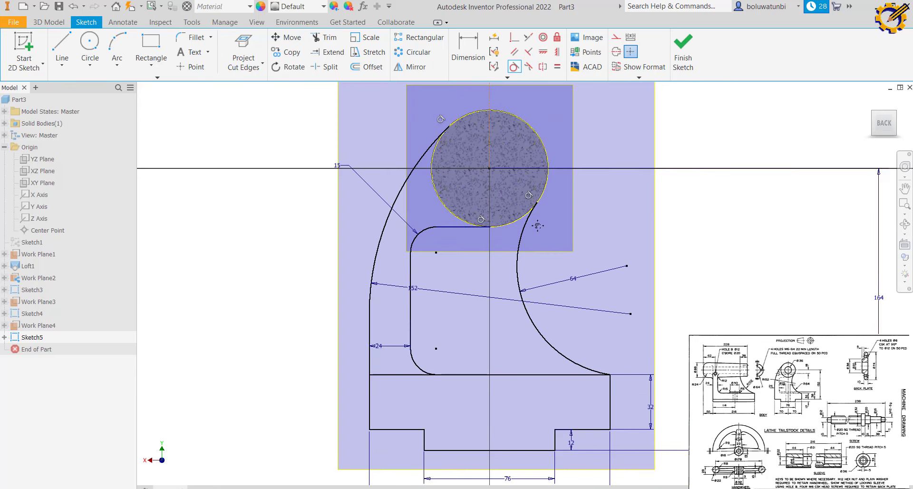
{"action": "left_click", "coordinate": [682, 52]}
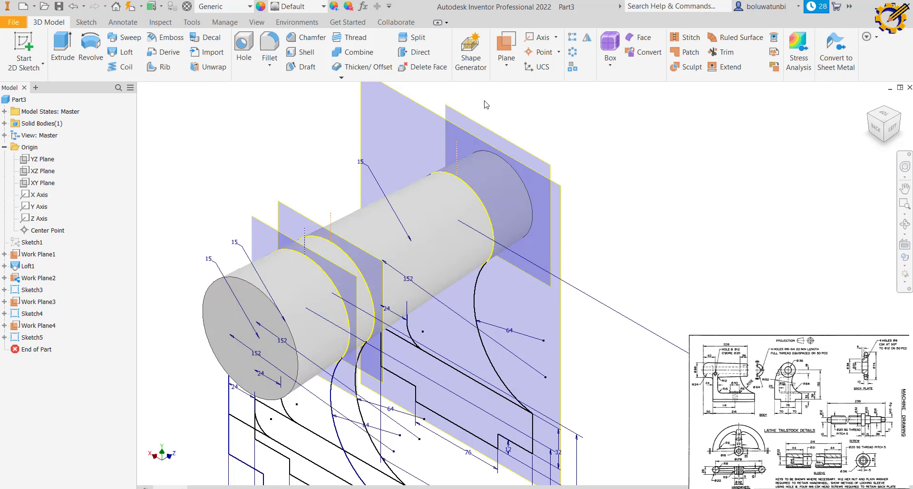
Create a work plane offset 216 mm from Work Plane2, beyond the barrel's far end
{"action": "left_click", "coordinate": [513, 67]}
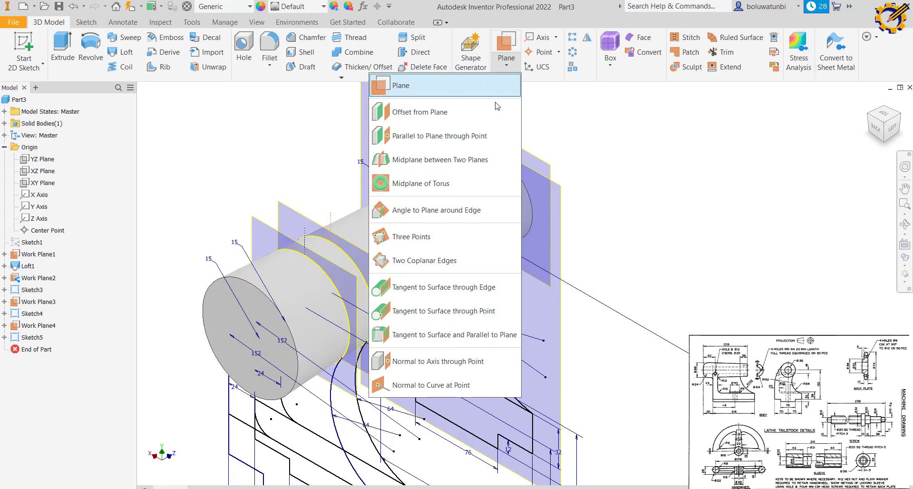
{"action": "left_click", "coordinate": [497, 106]}
{"action": "scroll", "coordinate": [485, 133], "scroll_direction": "up", "scroll_amount": 3}
{"action": "scroll", "coordinate": [484, 136], "scroll_direction": "down", "scroll_amount": 2}
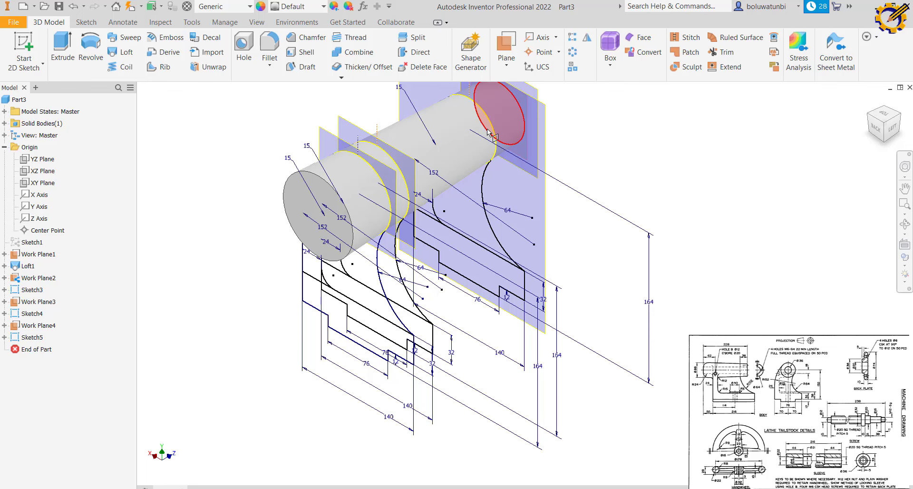
{"action": "left_click", "coordinate": [338, 144]}
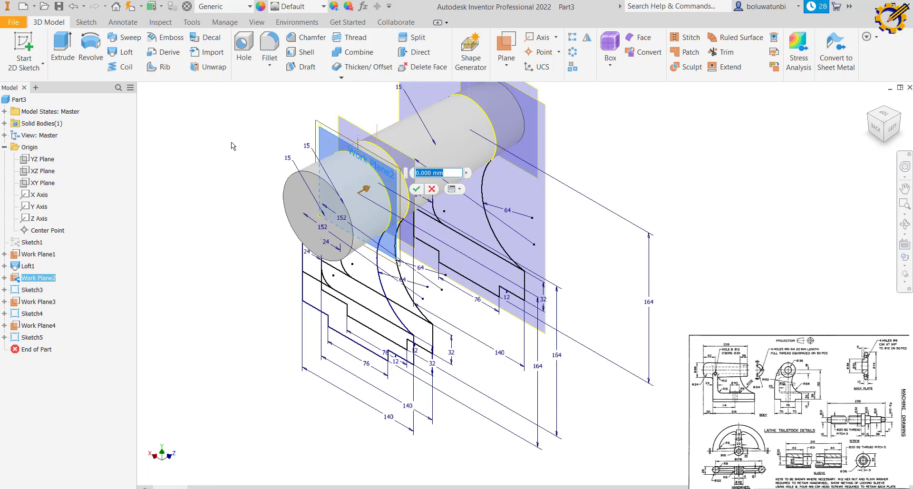
{"action": "type", "text": "216"}
{"action": "key", "text": "Return"}
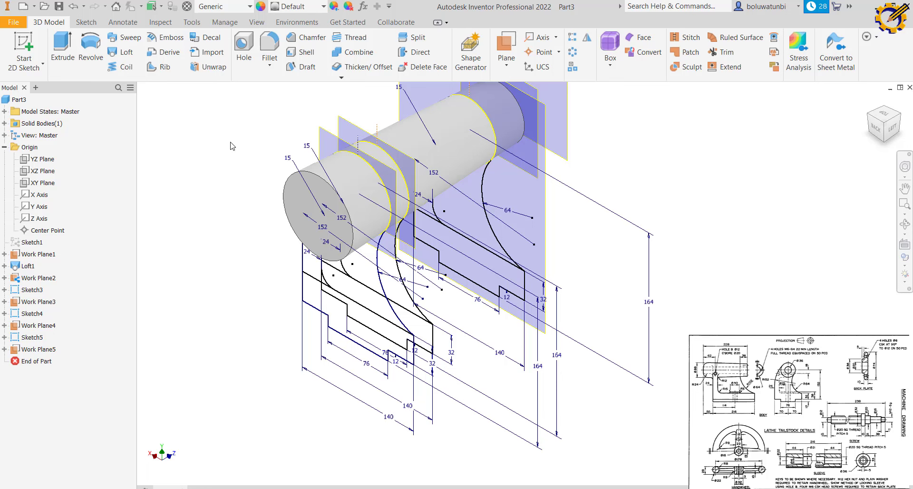
Start a sketch on the 216 mm offset plane, paste the full support profile including its circle, and finish the sketch
{"action": "left_click", "coordinate": [567, 115]}
{"action": "key", "text": "F5"}
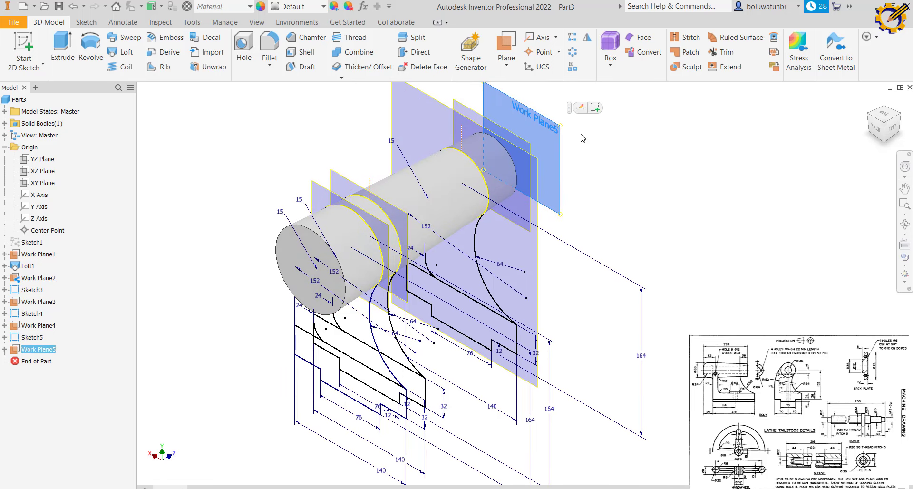
{"action": "left_click", "coordinate": [595, 108]}
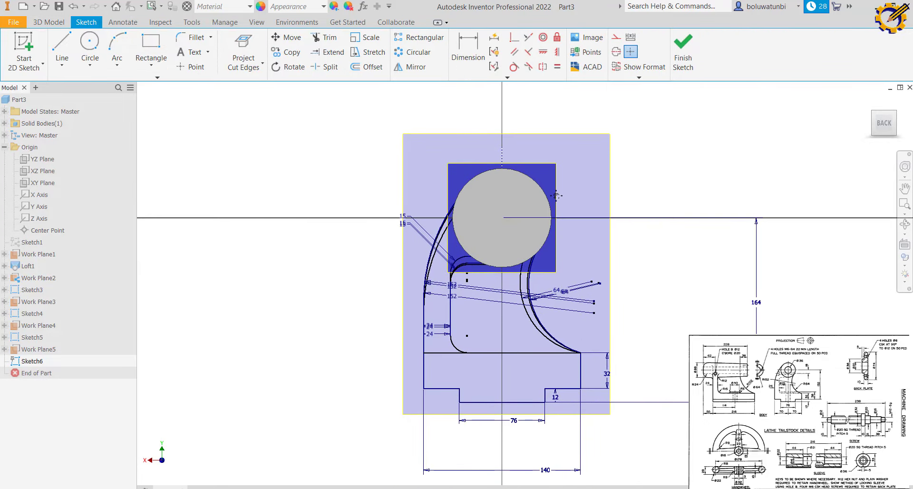
{"action": "key", "text": "F7"}
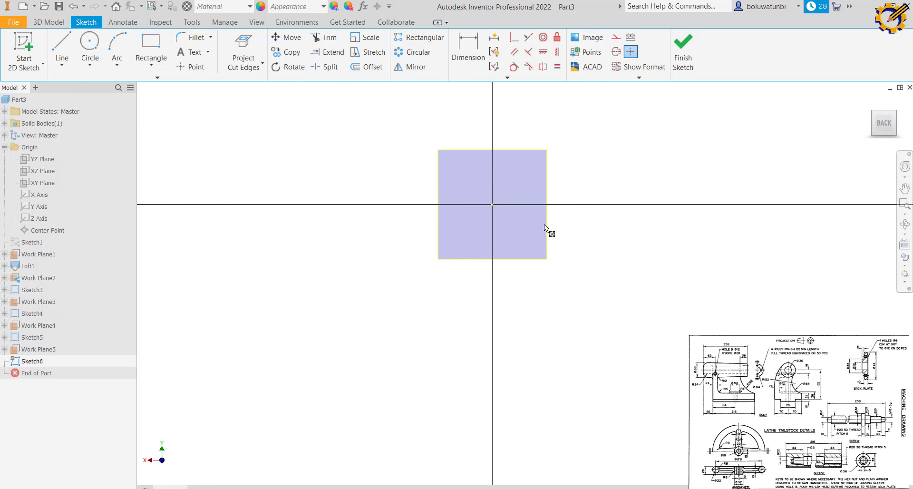
{"action": "key", "text": "ctrl+v"}
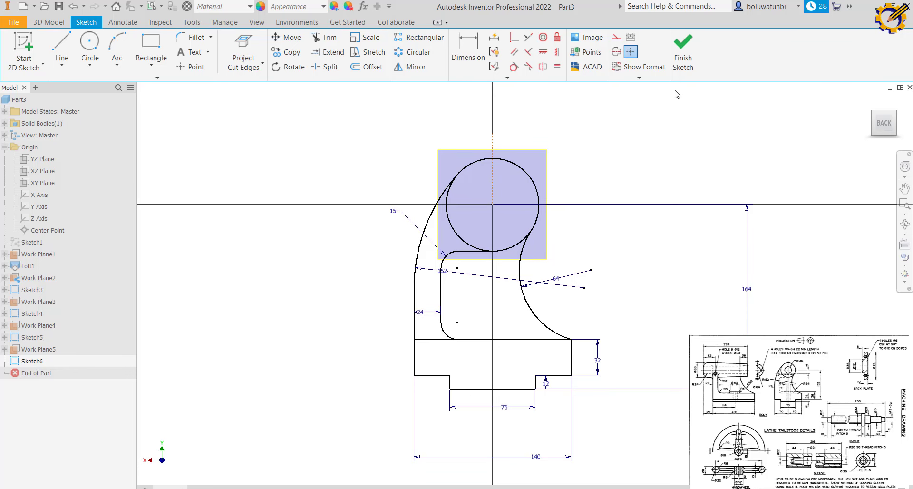
{"action": "left_click", "coordinate": [683, 56]}
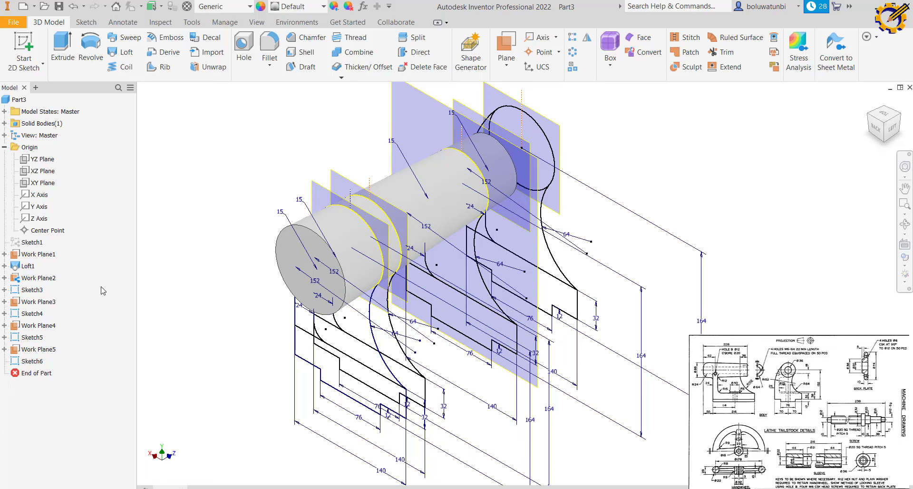
Hide Work Plane1 through Work Plane5
{"action": "right_click", "coordinate": [49, 257]}
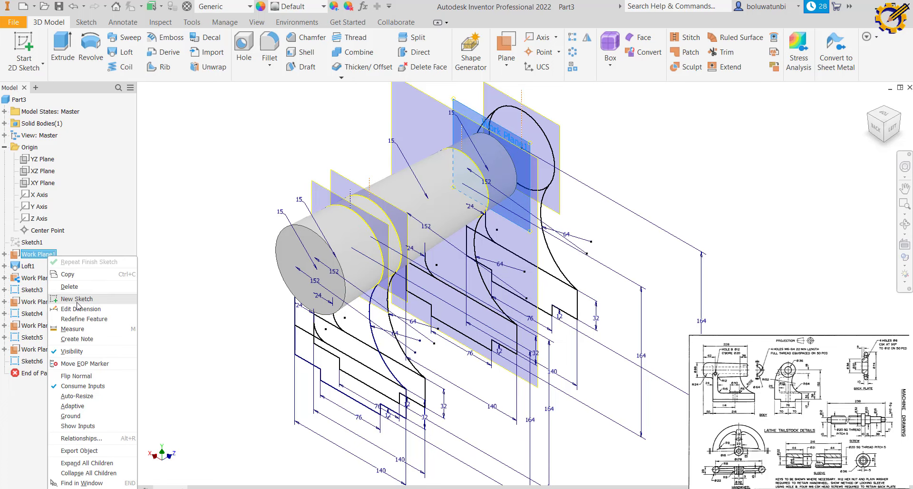
{"action": "left_click", "coordinate": [71, 352]}
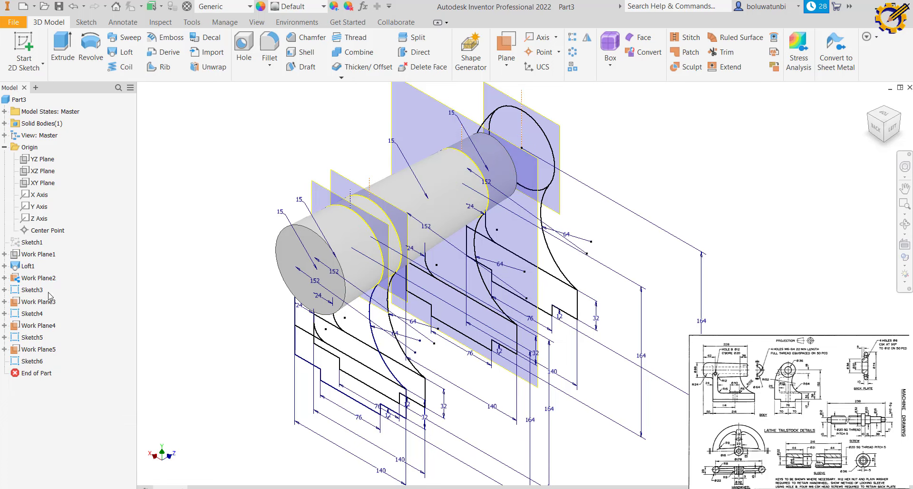
{"action": "right_click", "coordinate": [11, 279]}
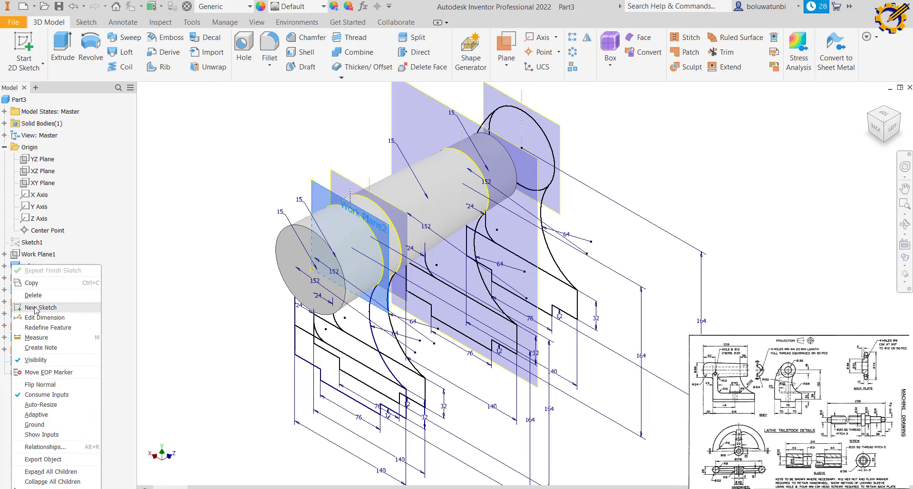
{"action": "left_click", "coordinate": [39, 360]}
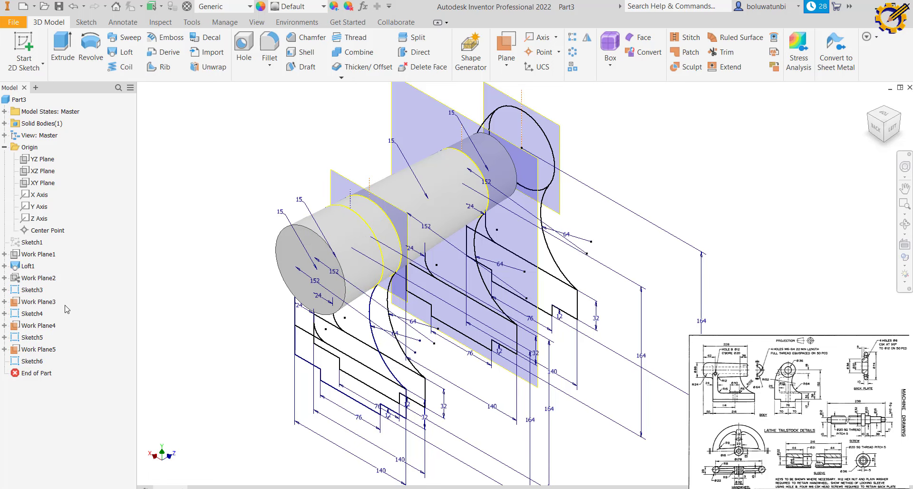
{"action": "right_click", "coordinate": [47, 302]}
{"action": "left_click", "coordinate": [57, 360]}
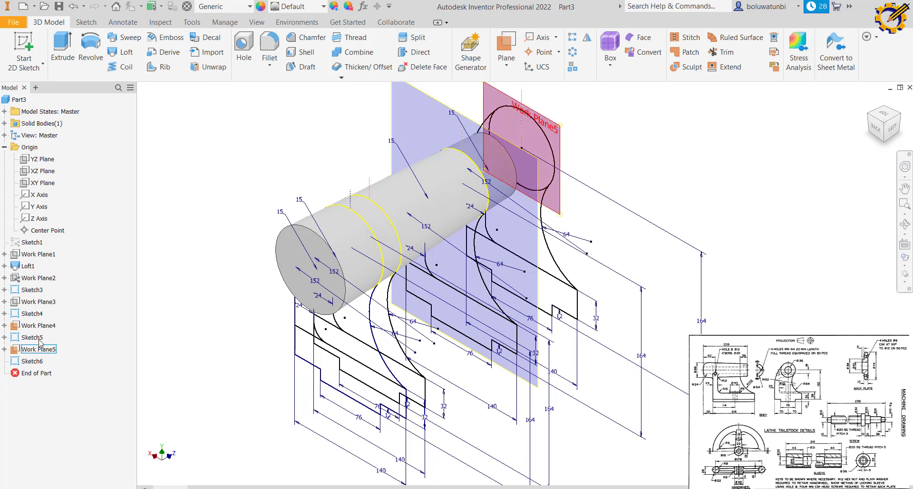
{"action": "right_click", "coordinate": [26, 325]}
{"action": "left_click", "coordinate": [43, 360]}
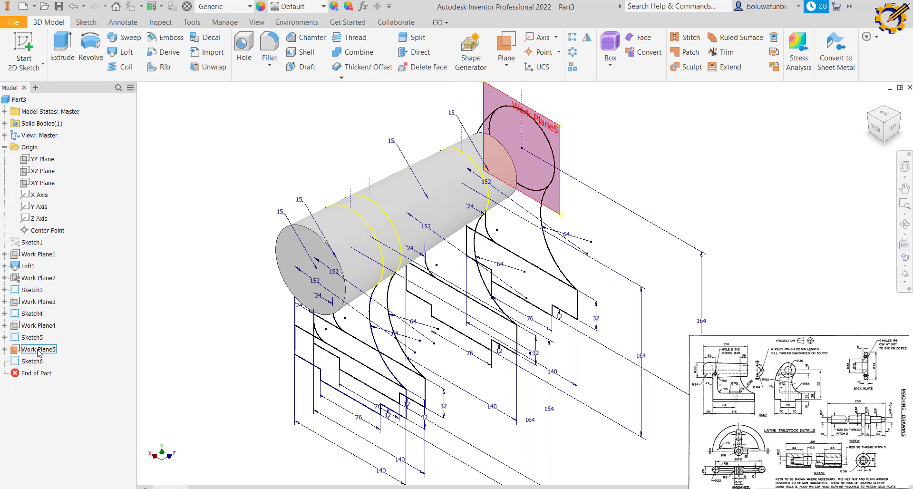
{"action": "right_click", "coordinate": [31, 349]}
{"action": "left_click", "coordinate": [53, 362]}
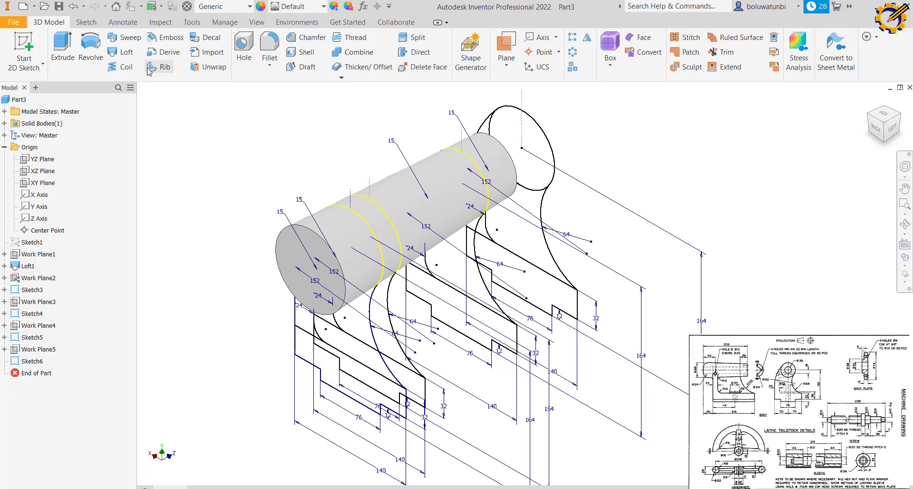
Loft the first end support beneath the barrel between the full support profiles of Sketch4 and Sketch3
{"action": "left_click", "coordinate": [127, 53]}
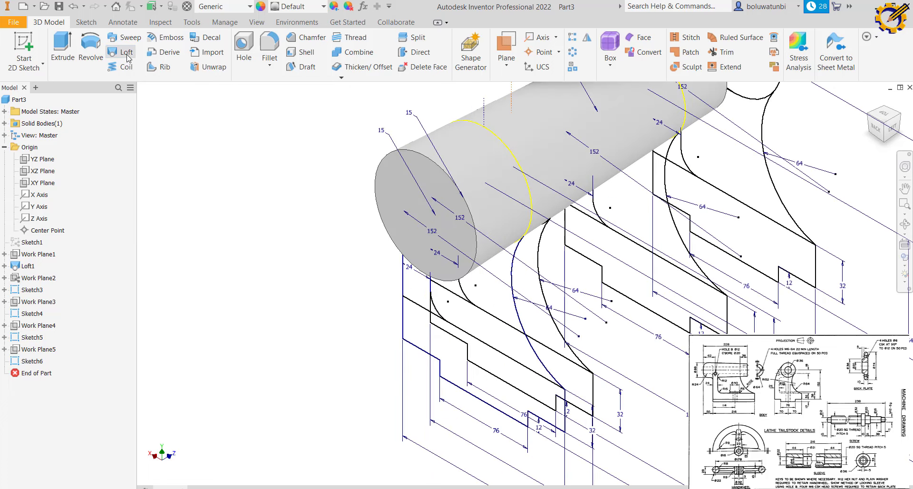
{"action": "left_click", "coordinate": [127, 53]}
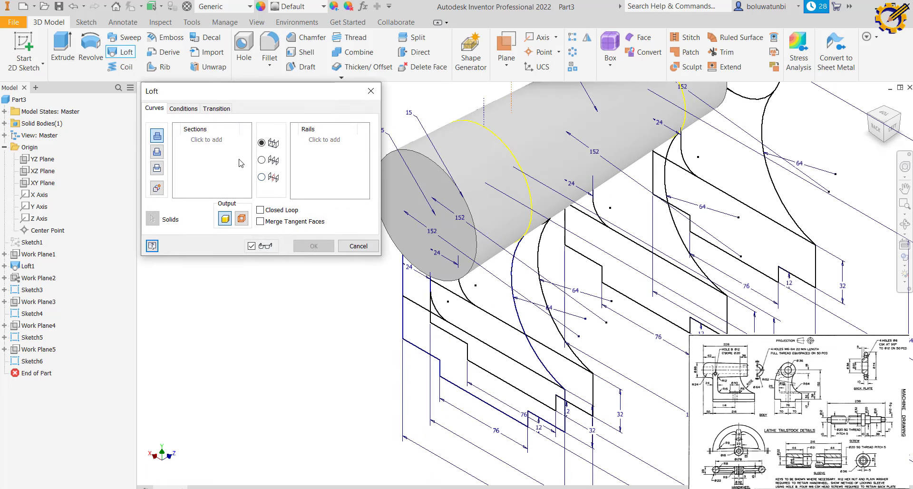
{"action": "left_click", "coordinate": [218, 141]}
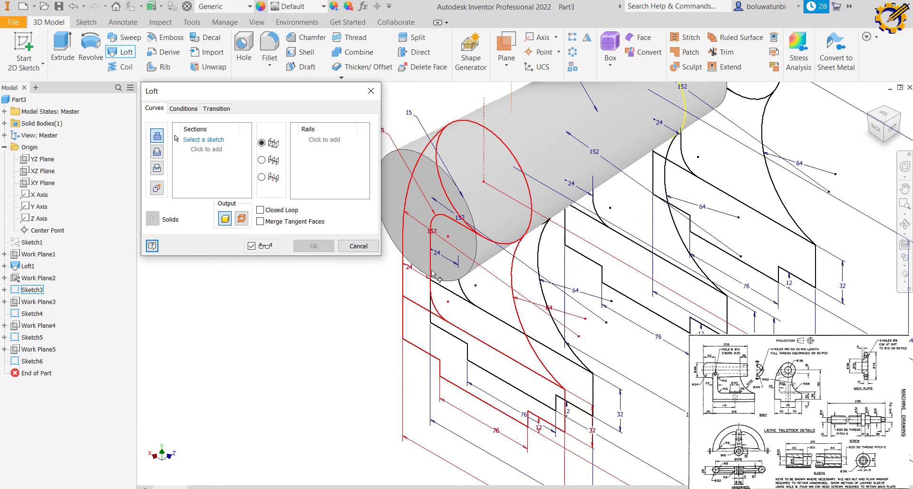
{"action": "middle_click_drag", "start_coordinate": [435, 274], "coordinate": [485, 274]}
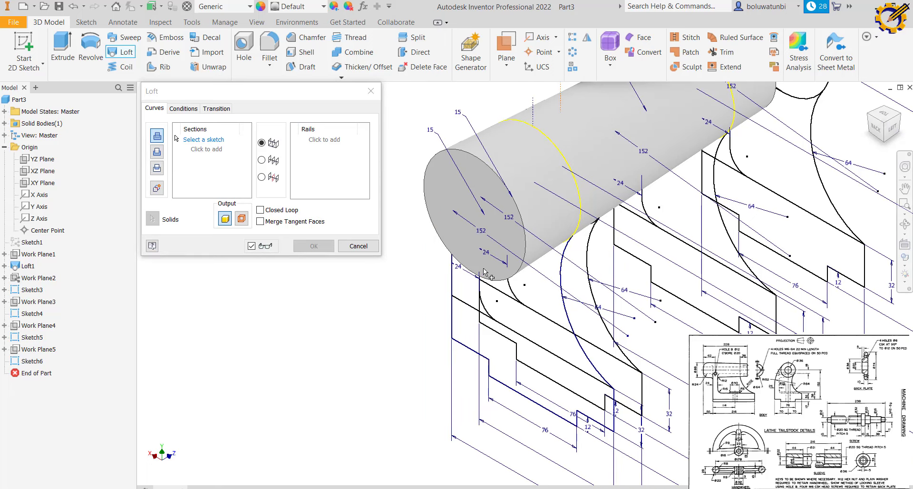
{"action": "left_click", "coordinate": [588, 262]}
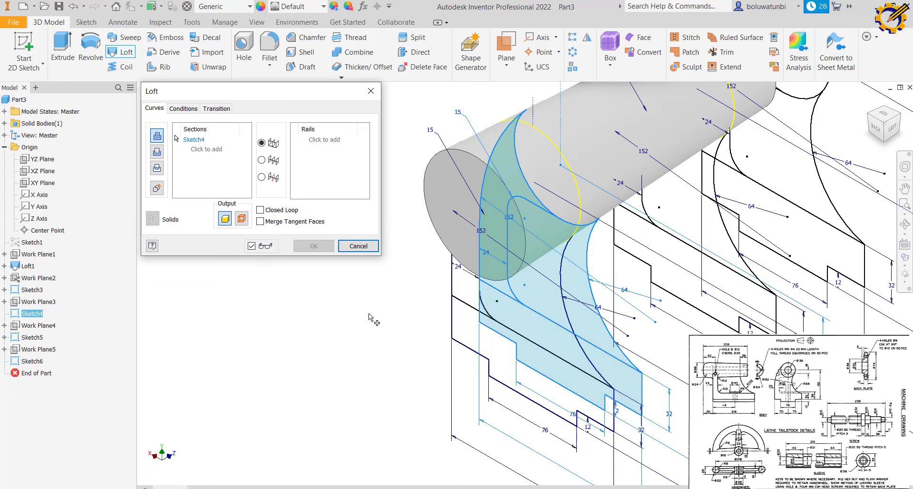
{"action": "left_click", "coordinate": [218, 151]}
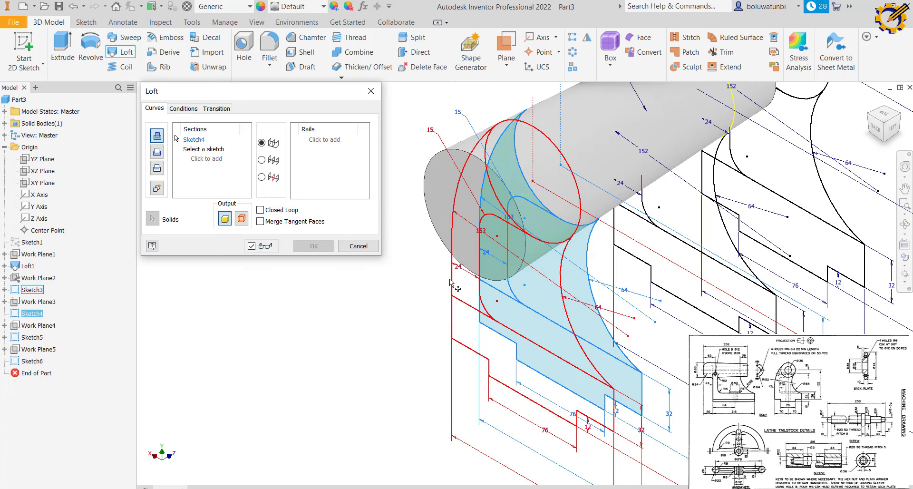
{"action": "left_click", "coordinate": [485, 300]}
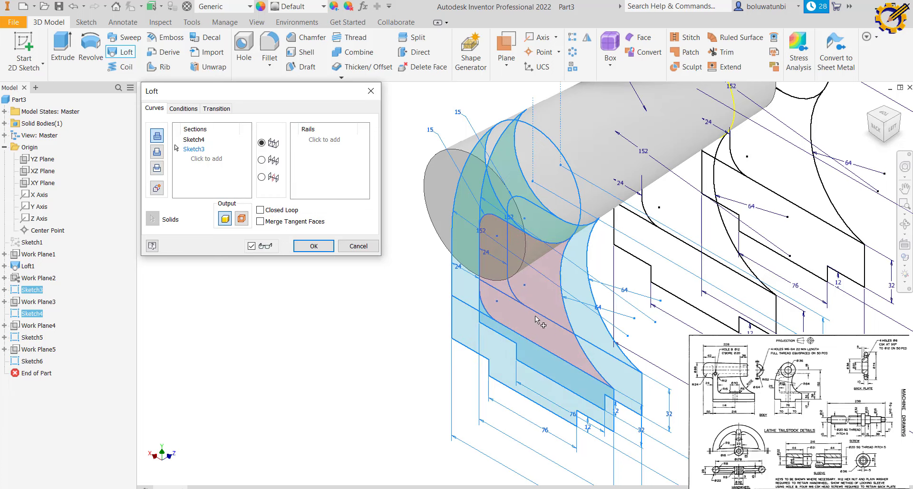
{"action": "left_click", "coordinate": [321, 247]}
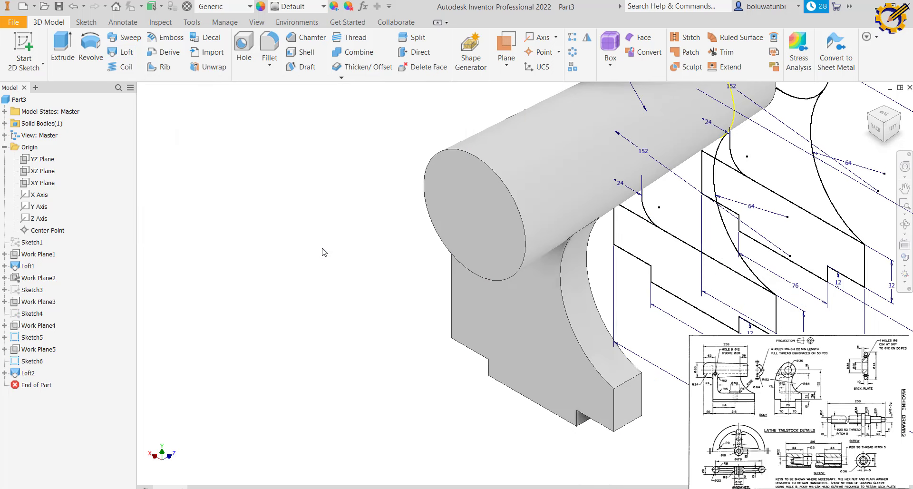
Make Sketch4, consumed by the end support loft, visible again for reuse
{"action": "middle_click_drag", "start_coordinate": [463, 291], "coordinate": [400, 316]}
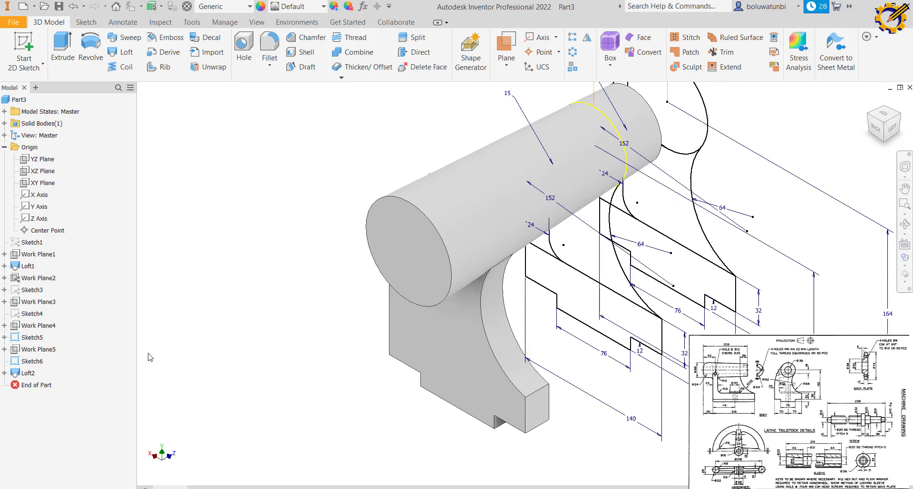
{"action": "left_click", "coordinate": [4, 372]}
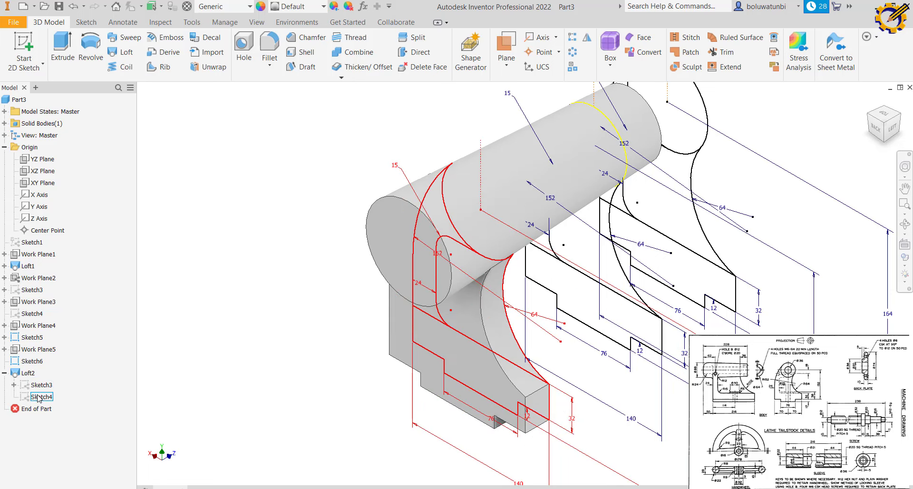
{"action": "right_click", "coordinate": [40, 398]}
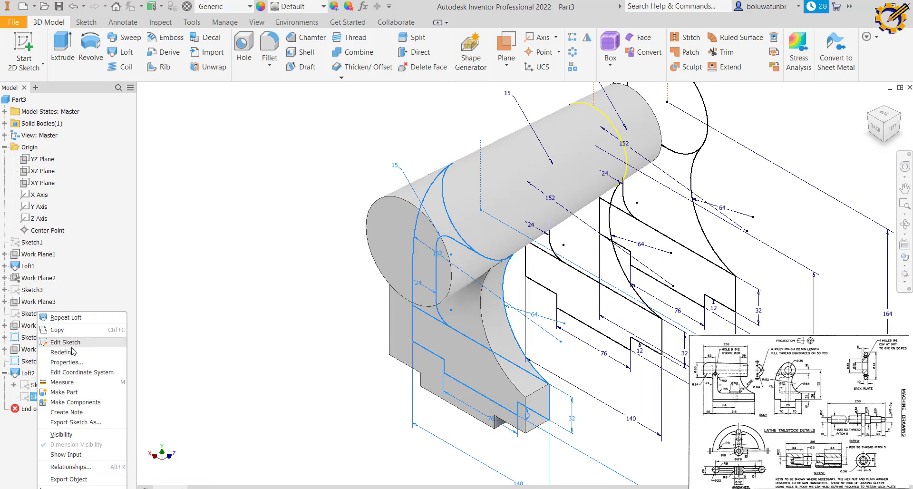
{"action": "left_click", "coordinate": [62, 434]}
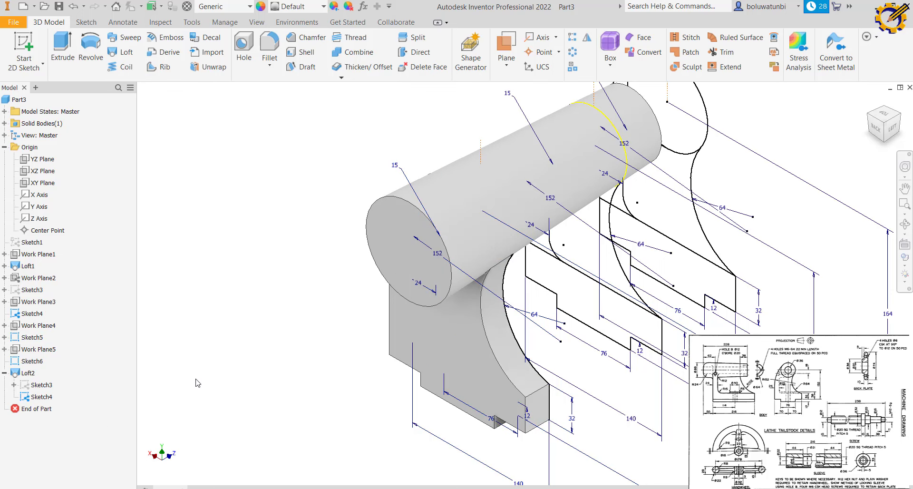
Loft the side web and base regions of Sketch5 to the matching regions of Sketch4, leaving out the curved rib area
{"action": "left_click", "coordinate": [123, 52]}
{"action": "left_click", "coordinate": [557, 253]}
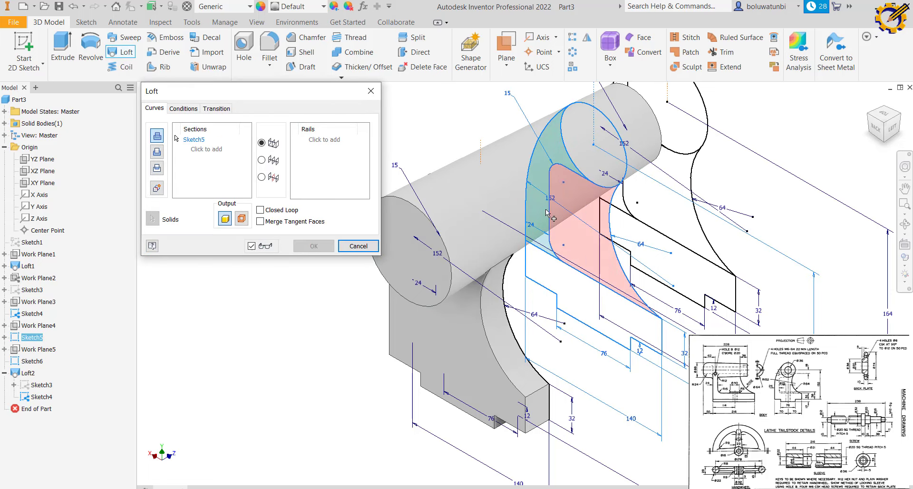
{"action": "left_click", "coordinate": [567, 291]}
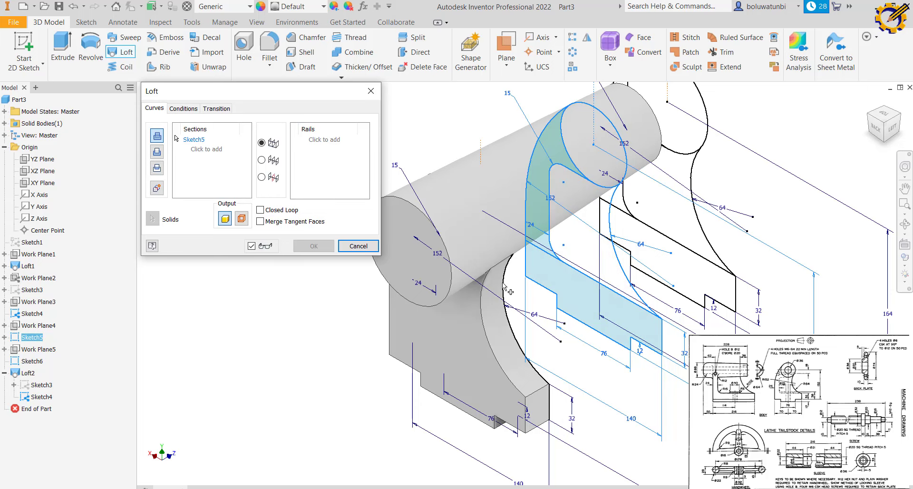
{"action": "left_click", "coordinate": [203, 152]}
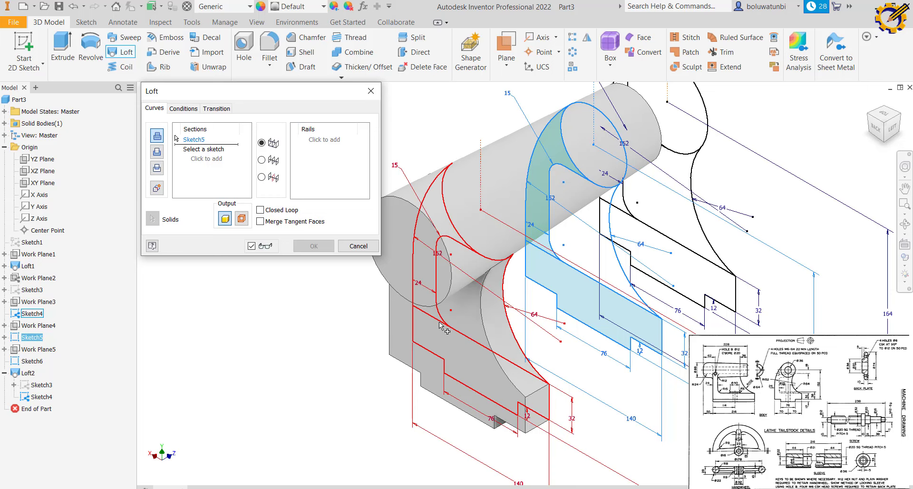
{"action": "left_click", "coordinate": [440, 323]}
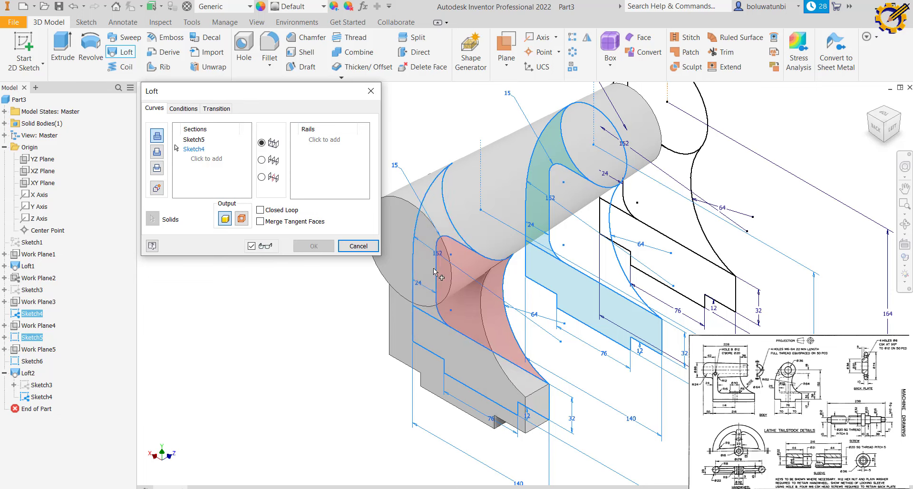
{"action": "left_click", "coordinate": [438, 352]}
{"action": "left_click", "coordinate": [314, 246]}
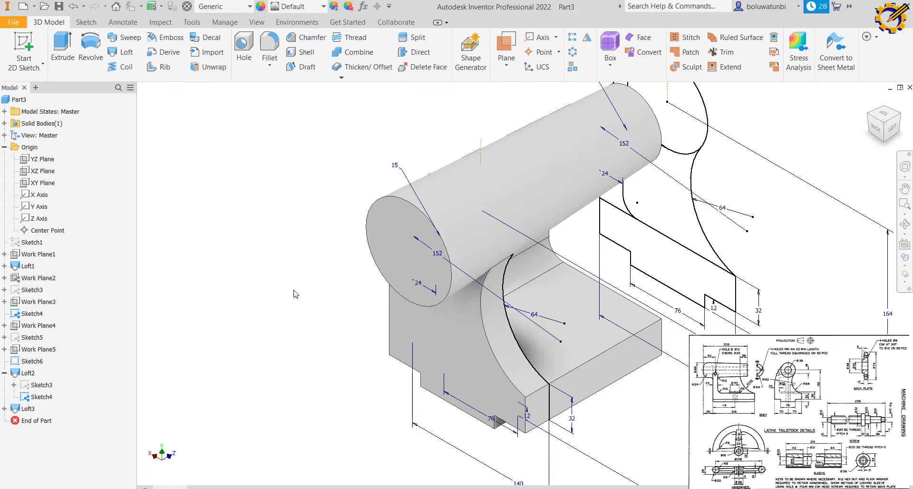
Make Sketch5, consumed by the web and base loft, visible again for reuse
{"action": "left_click", "coordinate": [4, 408]}
{"action": "right_click", "coordinate": [41, 432]}
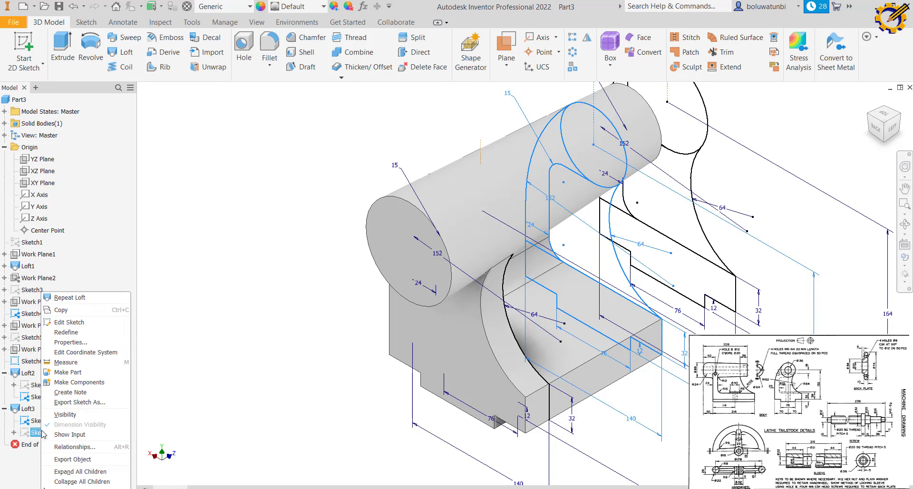
{"action": "left_click", "coordinate": [66, 415]}
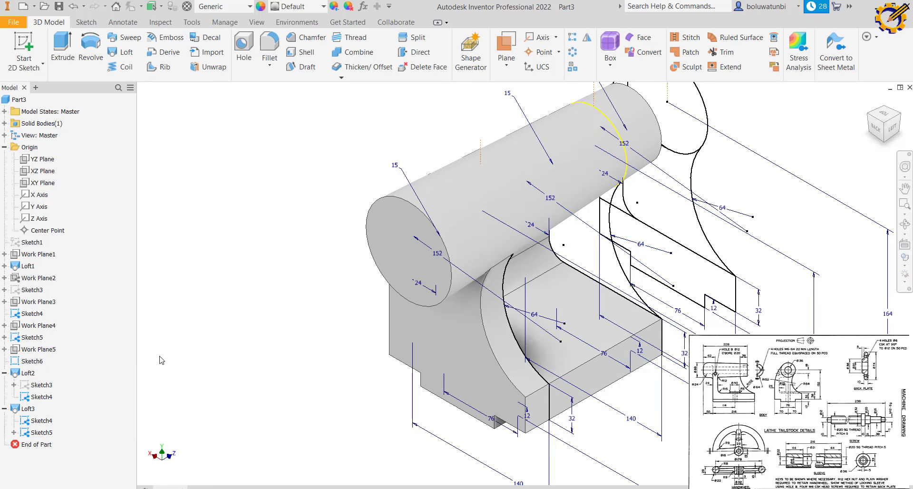
Loft the base region of Sketch5 to the base region of Sketch6 to extend the foot
{"action": "left_click", "coordinate": [121, 52]}
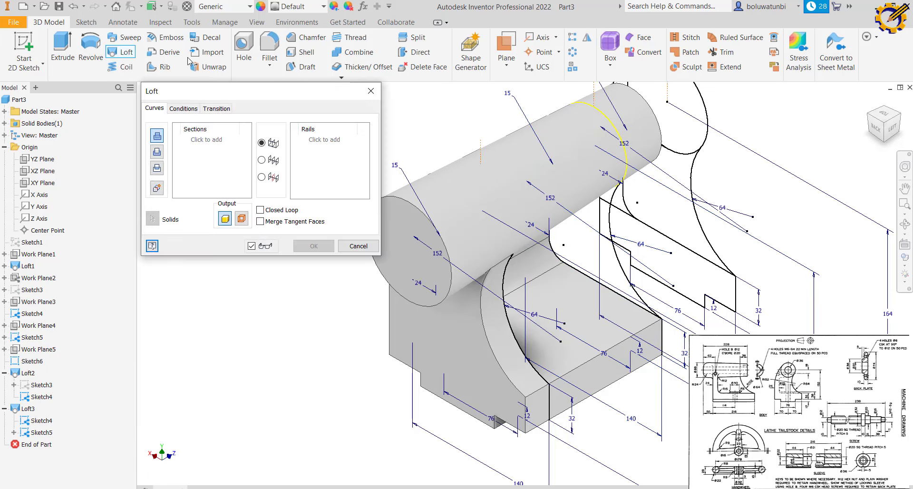
{"action": "scroll", "coordinate": [513, 190], "scroll_direction": "up", "scroll_amount": 3}
{"action": "left_click", "coordinate": [540, 267]}
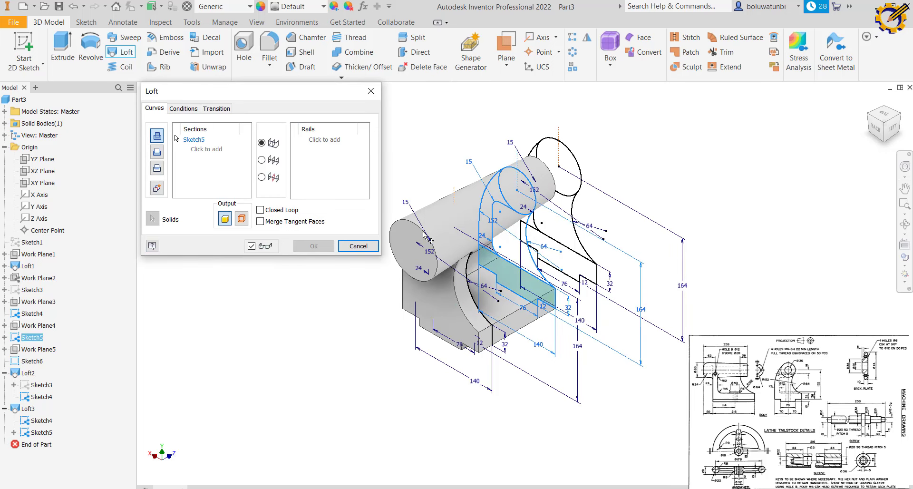
{"action": "left_click", "coordinate": [216, 149]}
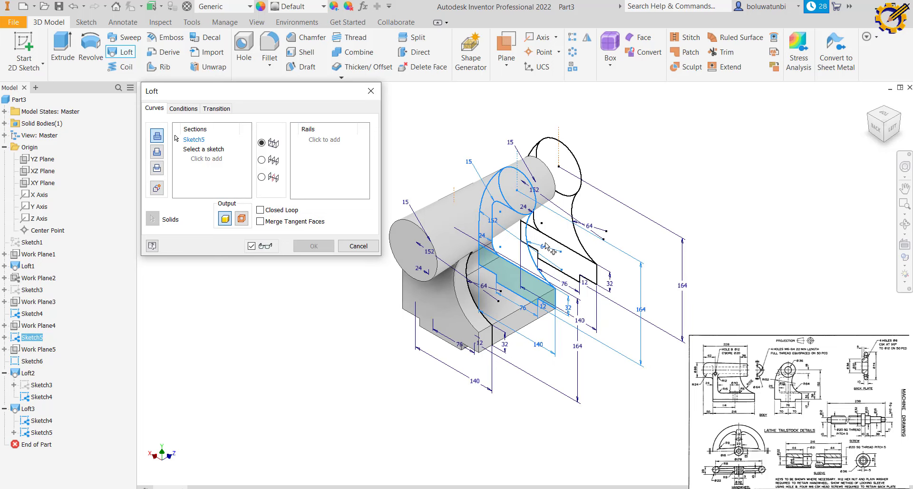
{"action": "left_click", "coordinate": [566, 248]}
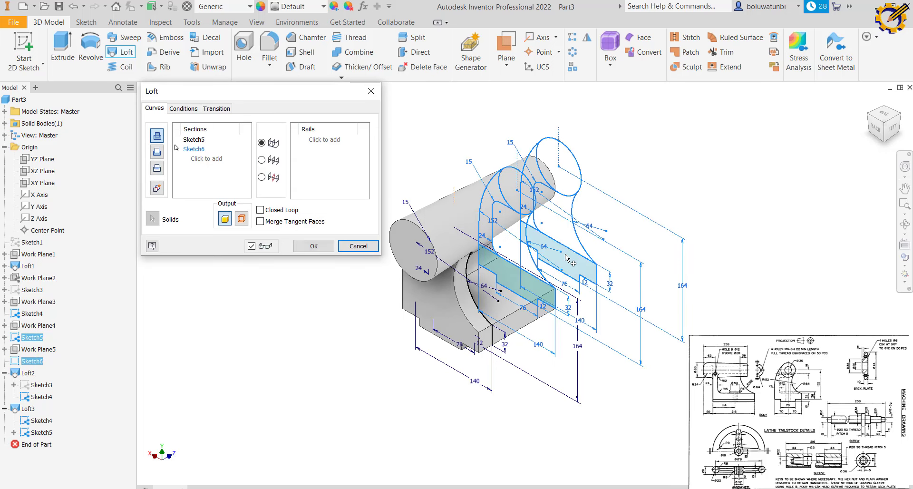
{"action": "left_click", "coordinate": [314, 246]}
Hide Sketch4 and Sketch5 to clear their dimensions from the model
{"action": "left_click", "coordinate": [898, 118]}
{"action": "left_click", "coordinate": [899, 118]}
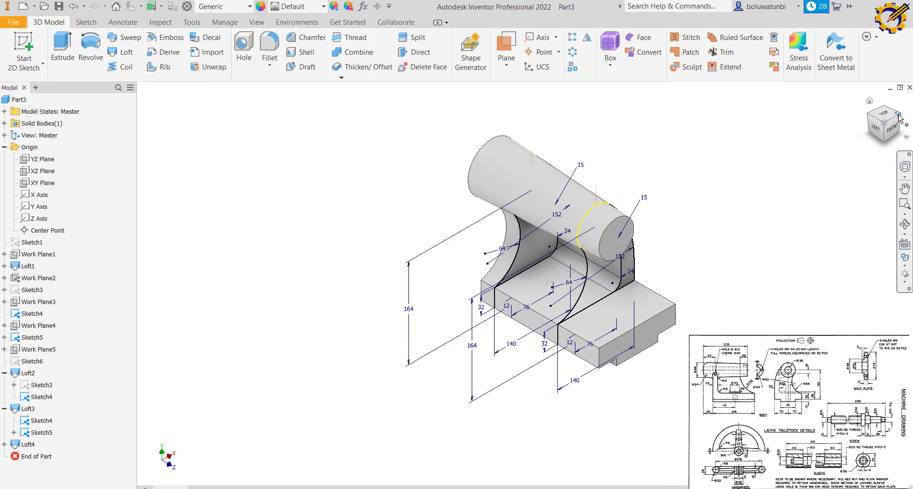
{"action": "left_click", "coordinate": [898, 118]}
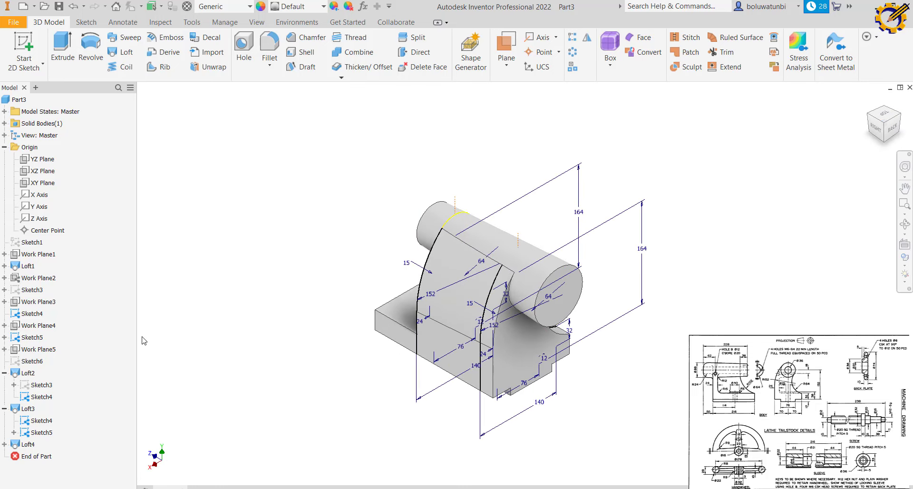
{"action": "right_click", "coordinate": [39, 315]}
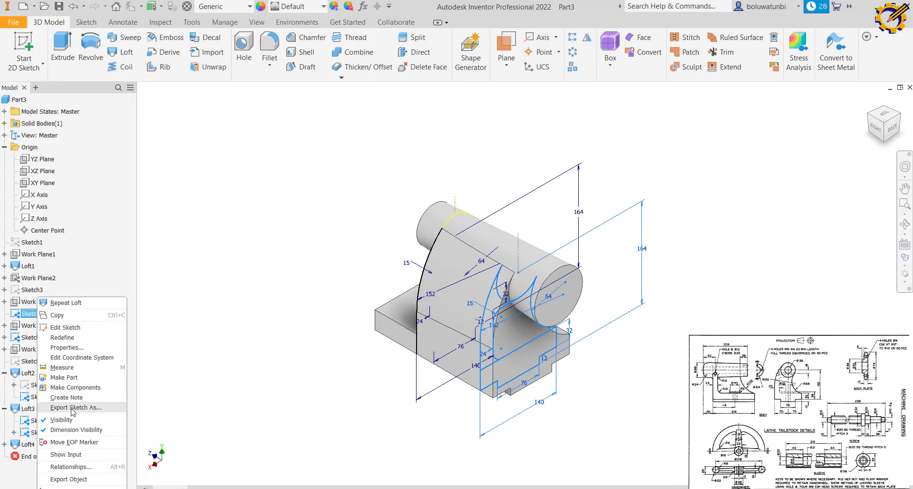
{"action": "left_click", "coordinate": [60, 419]}
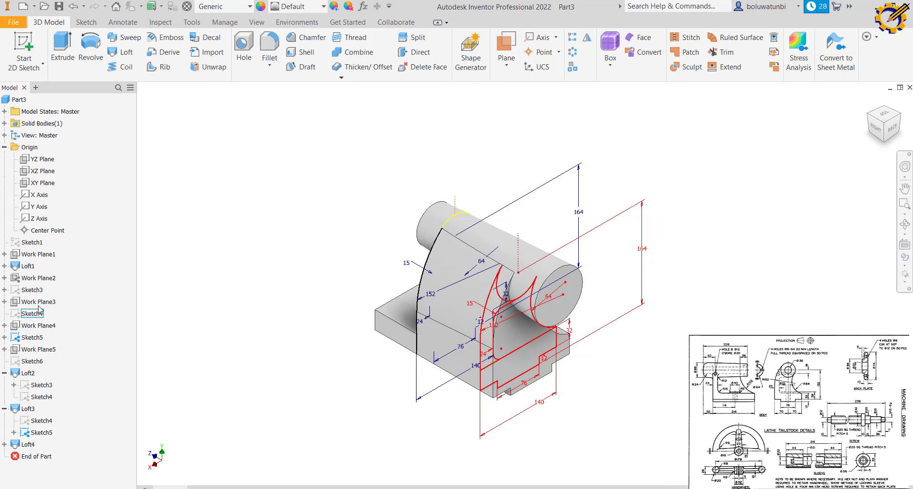
{"action": "right_click", "coordinate": [31, 337]}
{"action": "left_click", "coordinate": [57, 399]}
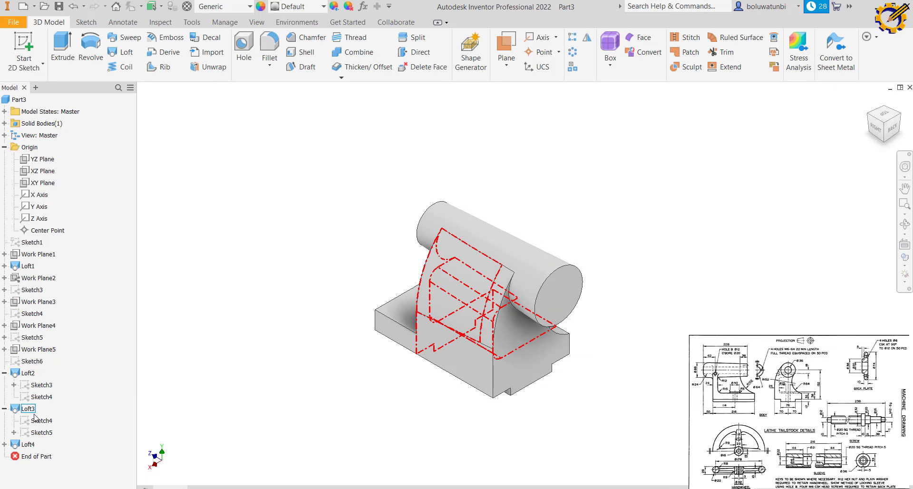
Sketch a 36 mm diameter circle centred on the barrel's end face above the full support, and finish the sketch
{"action": "left_click", "coordinate": [561, 297]}
{"action": "left_click", "coordinate": [592, 290]}
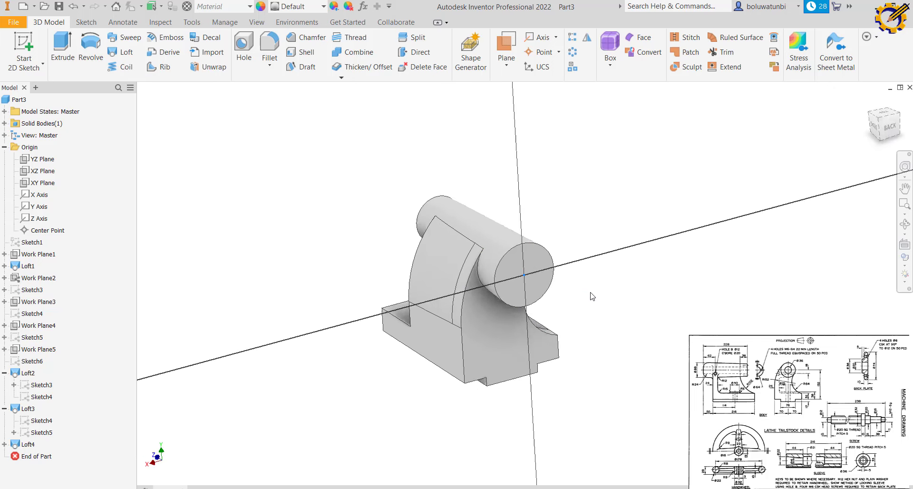
{"action": "left_click", "coordinate": [90, 45]}
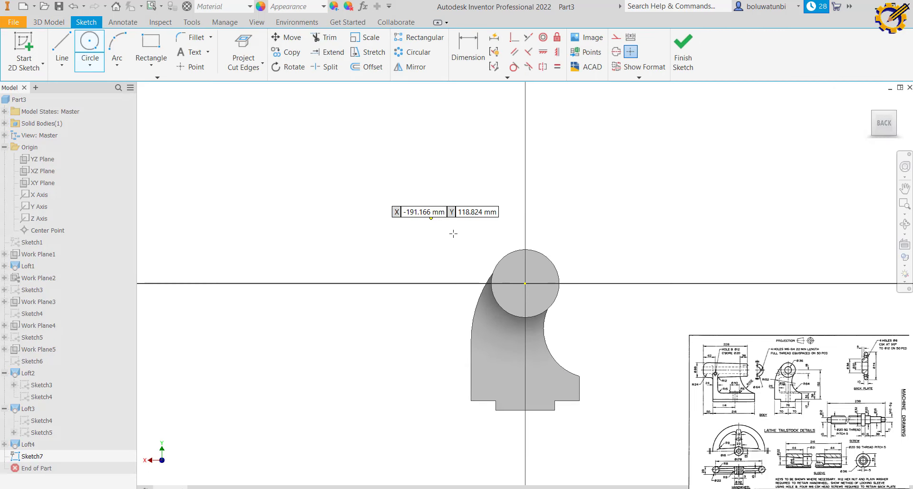
{"action": "left_click", "coordinate": [524, 283]}
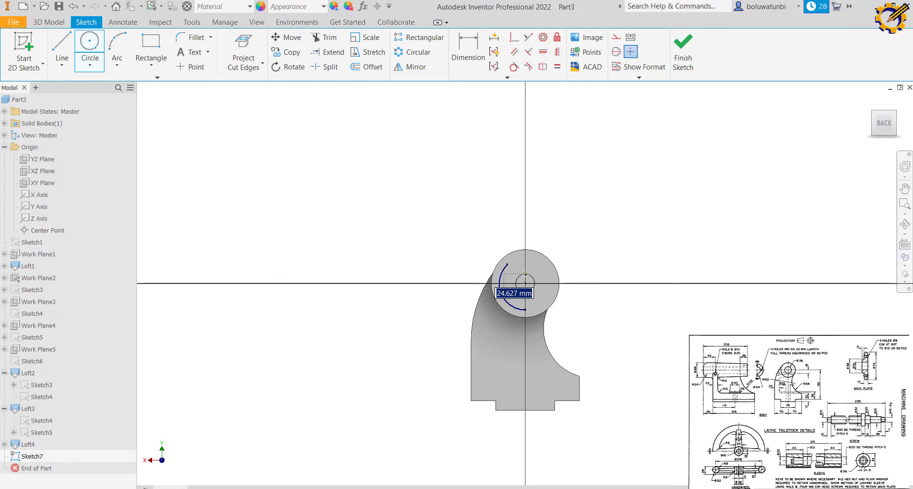
{"action": "type", "text": "36"}
{"action": "key", "text": "Return"}
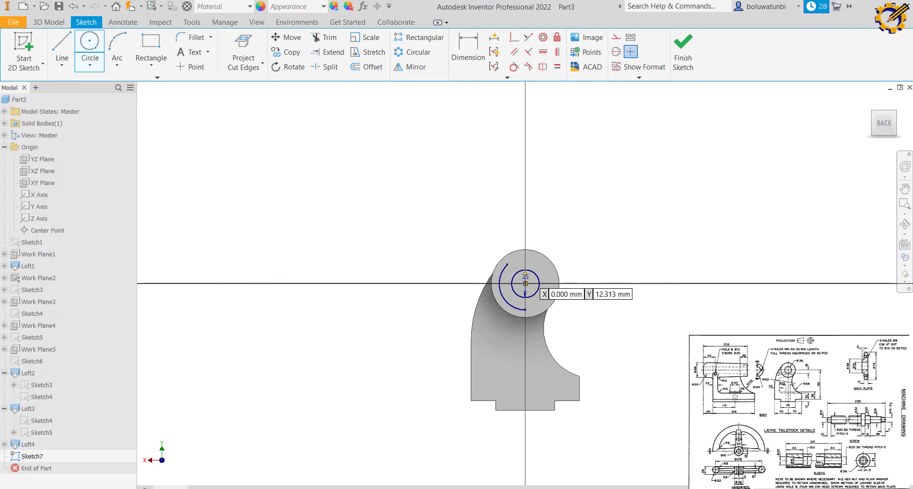
{"action": "left_click", "coordinate": [683, 52]}
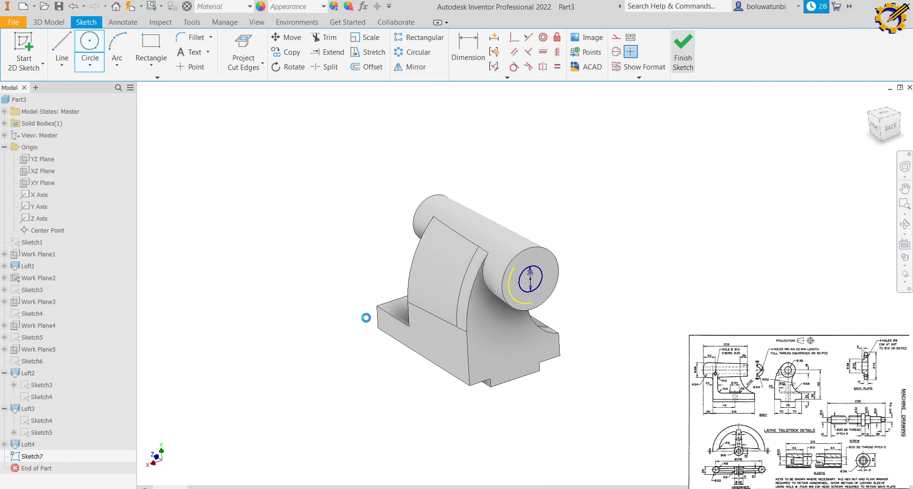
Cut the 36 mm circle through the full length of the barrel with a through-all extrusion
{"action": "left_click", "coordinate": [66, 51]}
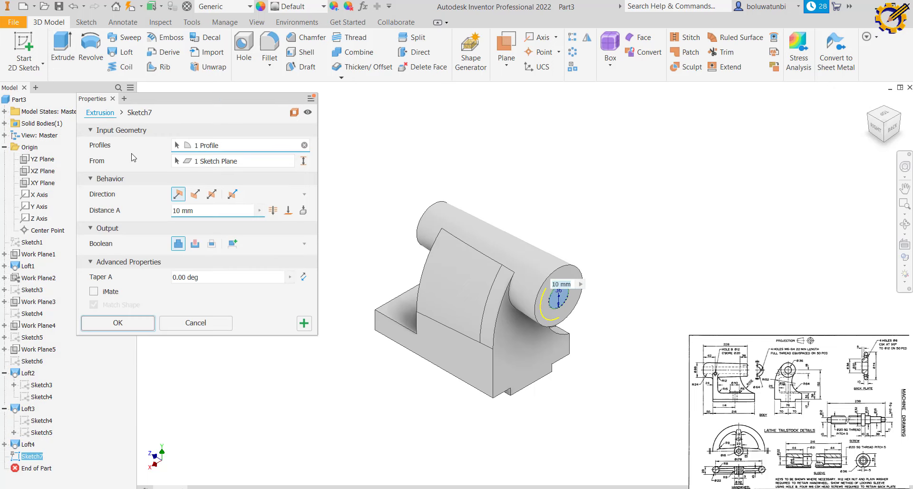
{"action": "left_click", "coordinate": [272, 210]}
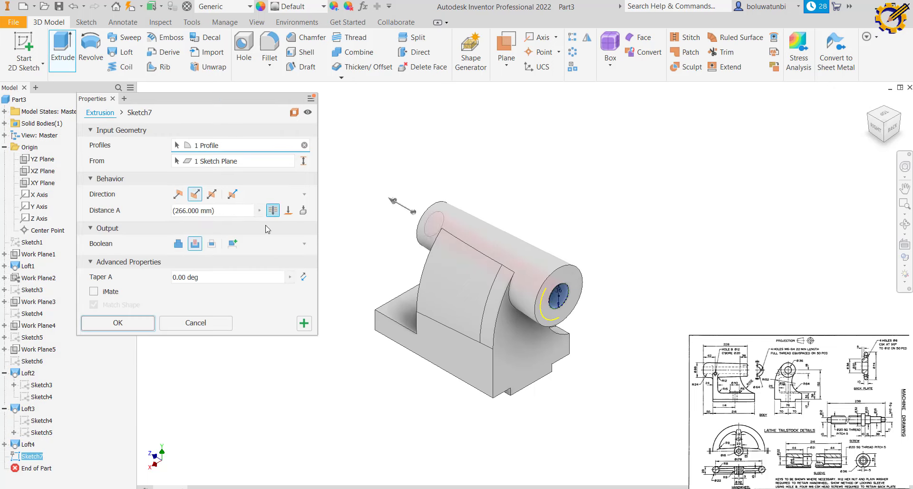
{"action": "left_click", "coordinate": [139, 323]}
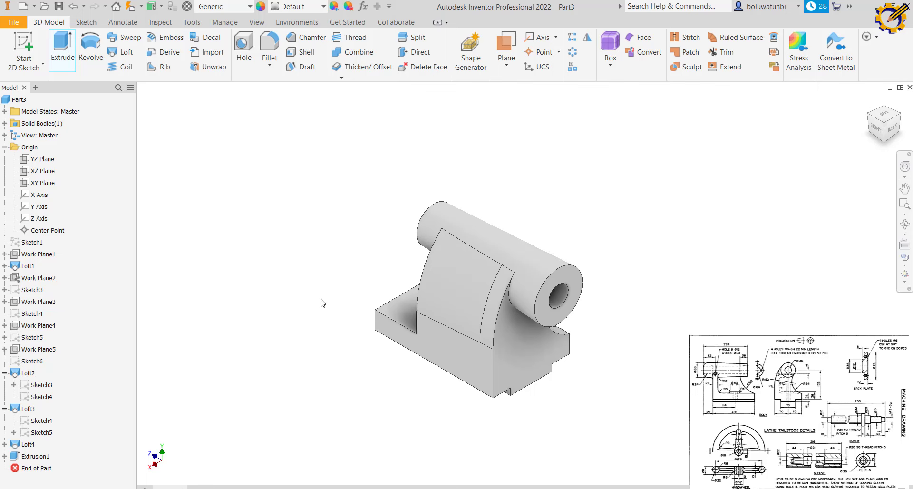
Create a work plane parallel to the inner face of the web beneath the barrel, through that face's lower corner
{"action": "left_click", "coordinate": [868, 115]}
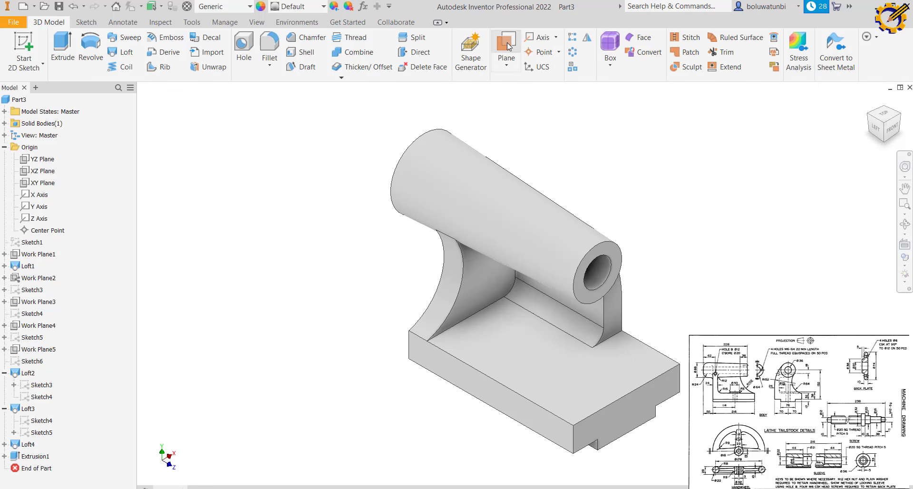
{"action": "left_click", "coordinate": [507, 41]}
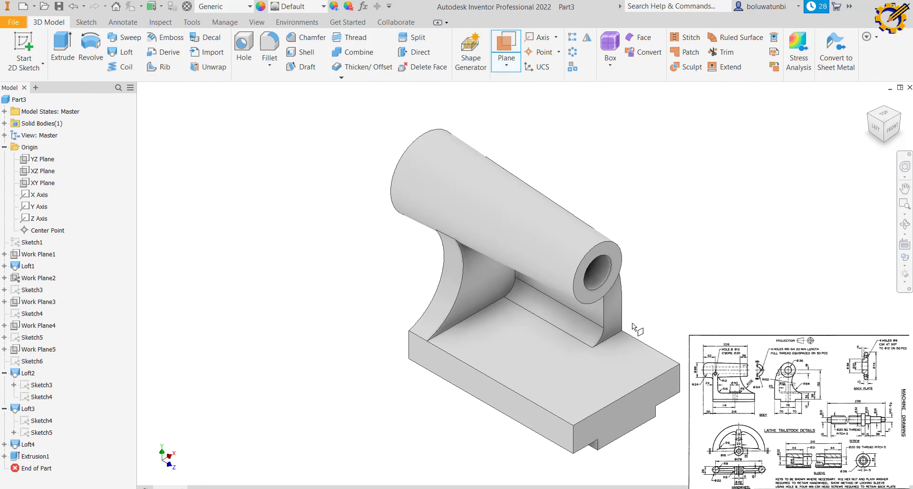
{"action": "left_click", "coordinate": [596, 313]}
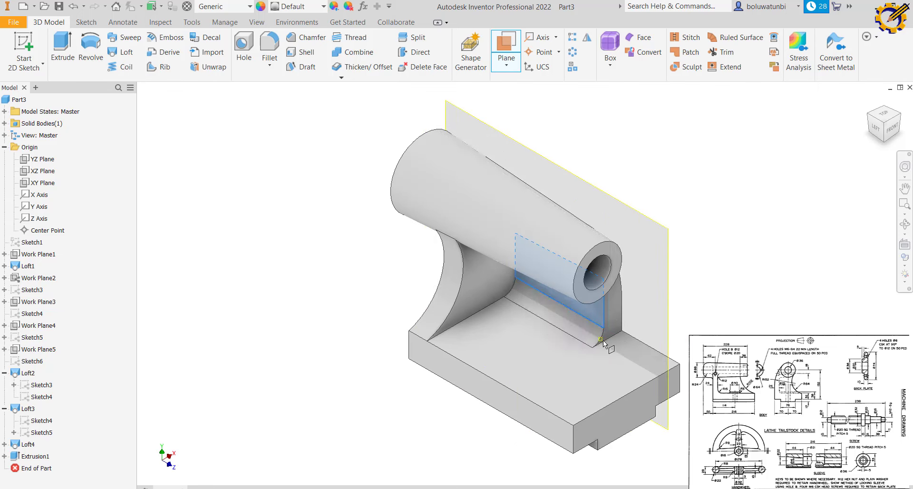
{"action": "left_click", "coordinate": [602, 328]}
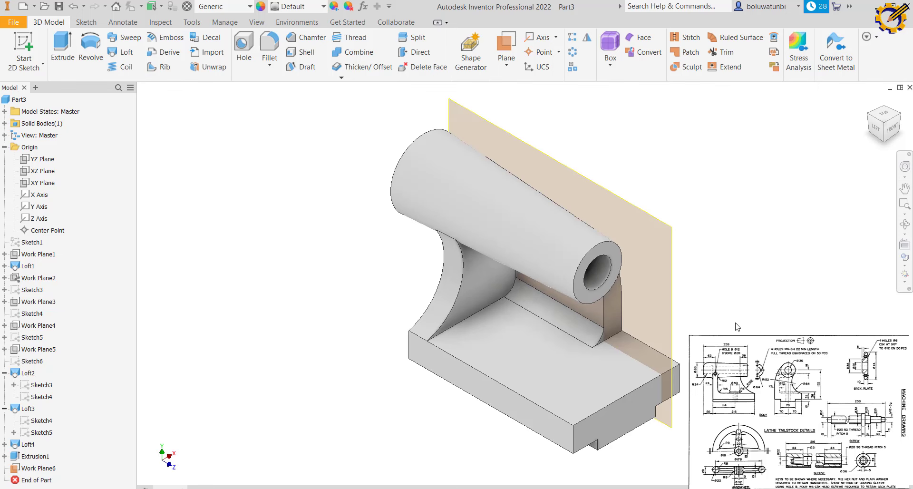
Start a sketch on the new work plane, slice the graphics and project the cut edges of the body
{"action": "left_click", "coordinate": [671, 297]}
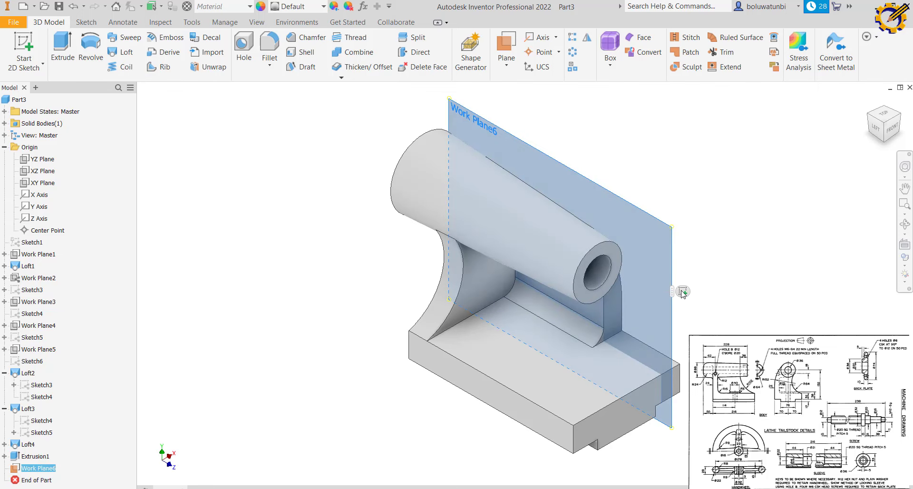
{"action": "key", "text": "s"}
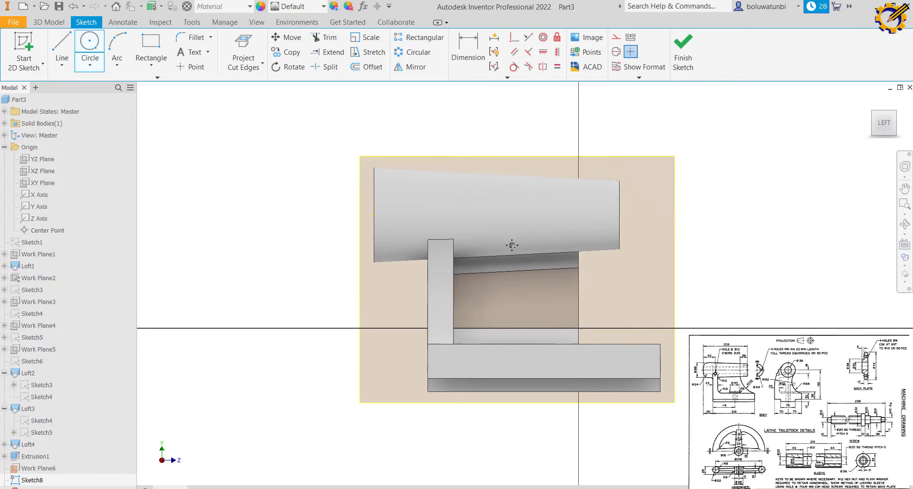
{"action": "key", "text": "F7"}
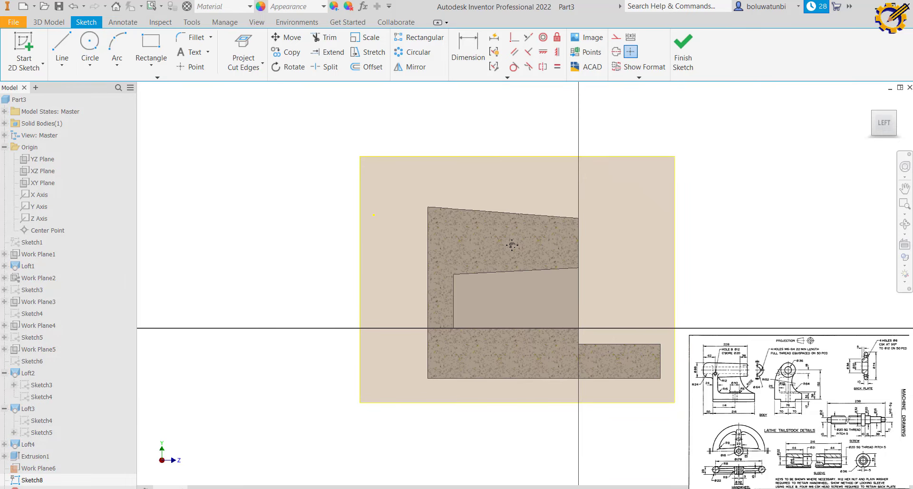
{"action": "left_click", "coordinate": [244, 50]}
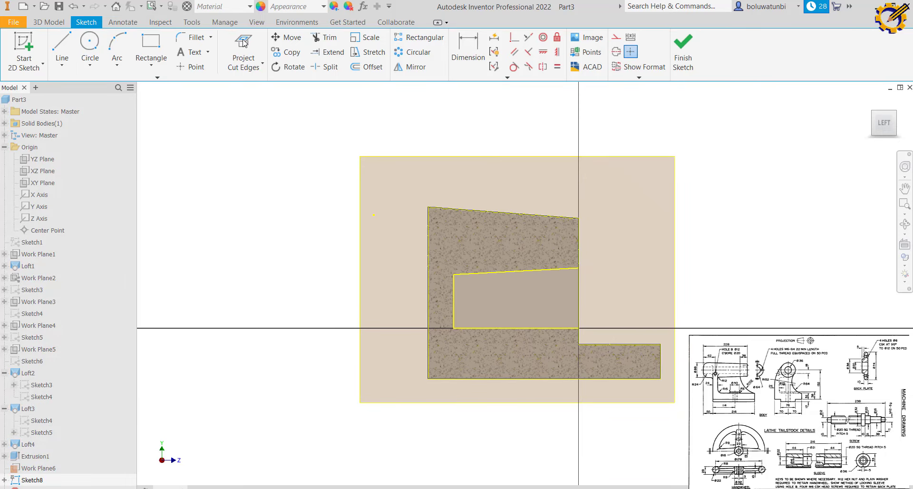
Sketch a 102 mm radius concave arc from the base's outer upper corner to the vertical end edge of the web
{"action": "left_click", "coordinate": [117, 47]}
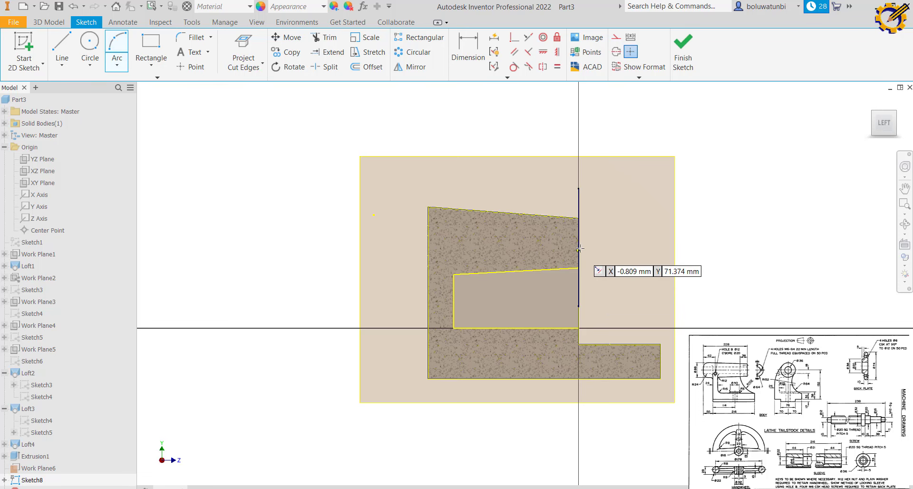
{"action": "left_click", "coordinate": [660, 343]}
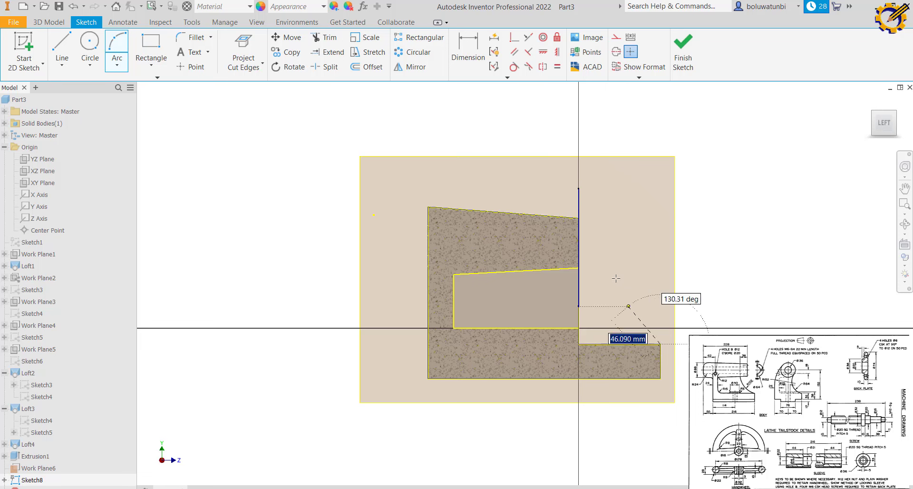
{"action": "left_click", "coordinate": [578, 243]}
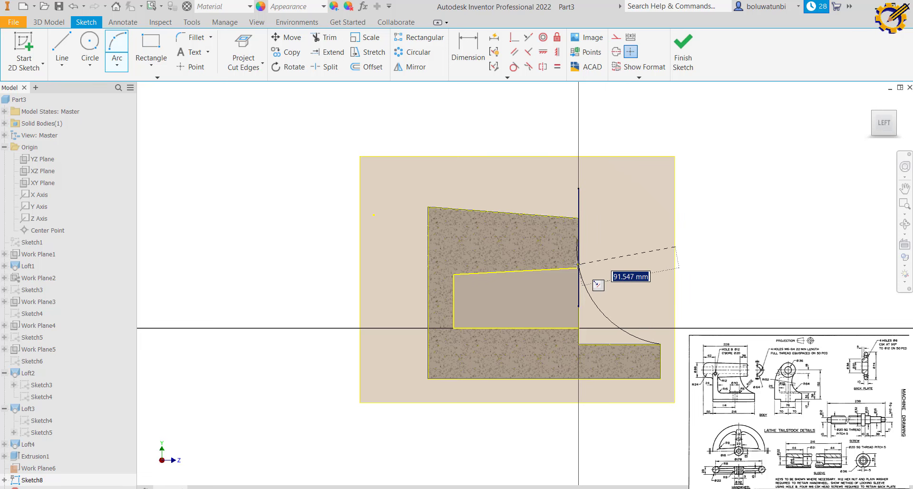
{"action": "type", "text": "102"}
{"action": "key", "text": "Return"}
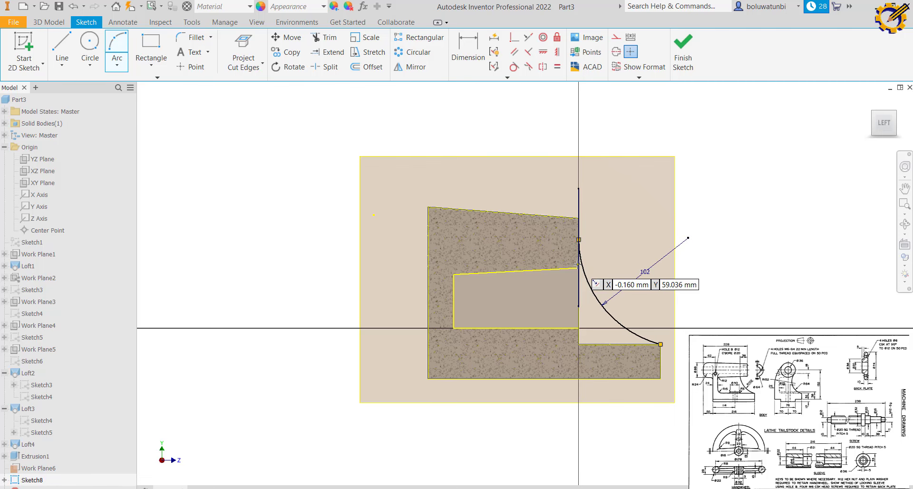
Make the 102 mm radius arc tangent to the vertical end edge of the web
{"action": "left_click", "coordinate": [513, 66]}
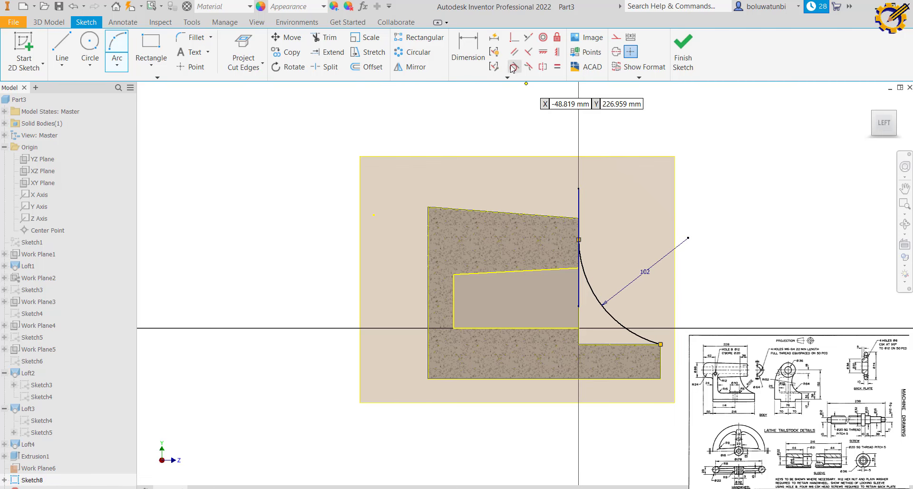
{"action": "scroll", "coordinate": [588, 244], "scroll_direction": "up", "scroll_amount": 3}
{"action": "left_click", "coordinate": [570, 261]}
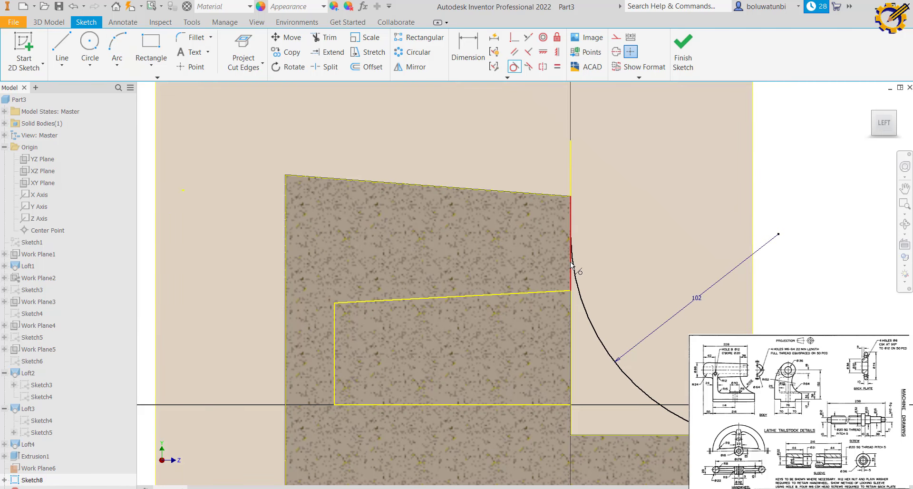
{"action": "left_click", "coordinate": [570, 267]}
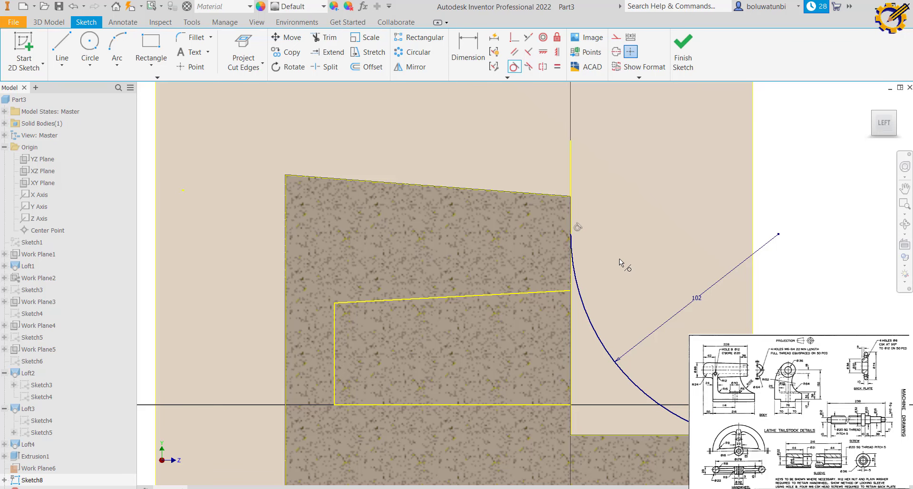
Try to add another tangent constraint between the arc and the vertical line at the web's end
{"action": "scroll", "coordinate": [627, 261], "scroll_direction": "down", "scroll_amount": 3}
{"action": "scroll", "coordinate": [627, 261], "scroll_direction": "up", "scroll_amount": 6}
{"action": "middle_click_drag", "start_coordinate": [626, 261], "coordinate": [605, 209]}
{"action": "scroll", "coordinate": [604, 208], "scroll_direction": "down", "scroll_amount": 3}
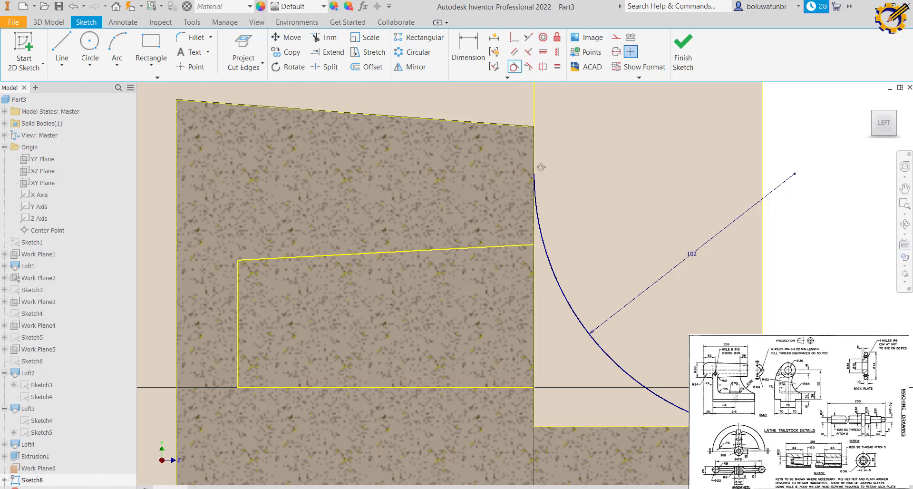
{"action": "left_click", "coordinate": [553, 261]}
{"action": "left_click", "coordinate": [533, 119]}
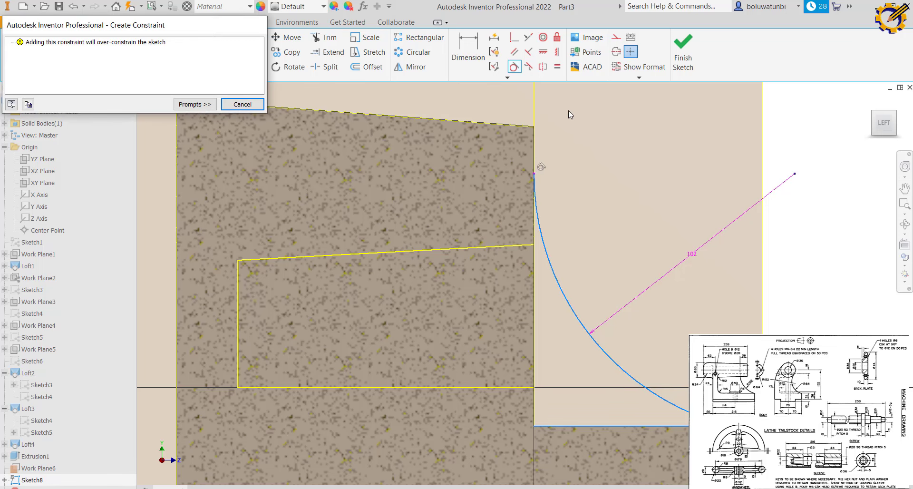
{"action": "left_click", "coordinate": [242, 104]}
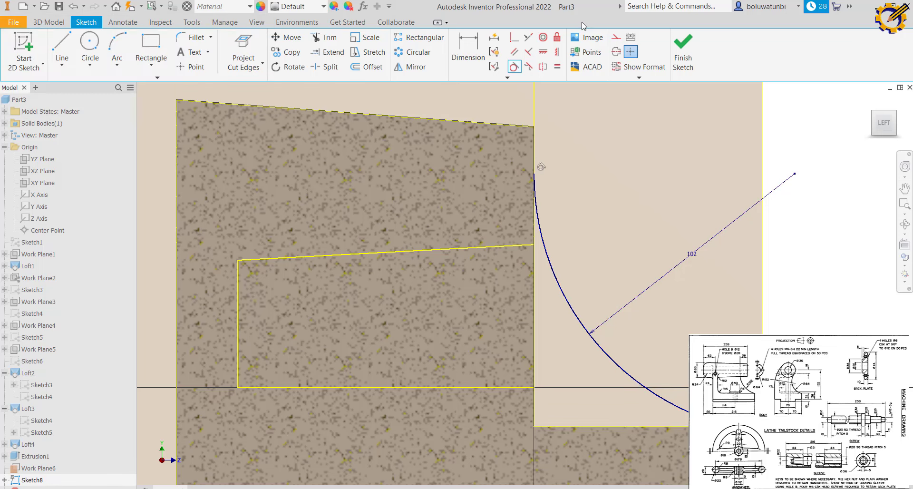
Finish the arc sketch and hide the work plane it lies on
{"action": "left_click", "coordinate": [681, 59]}
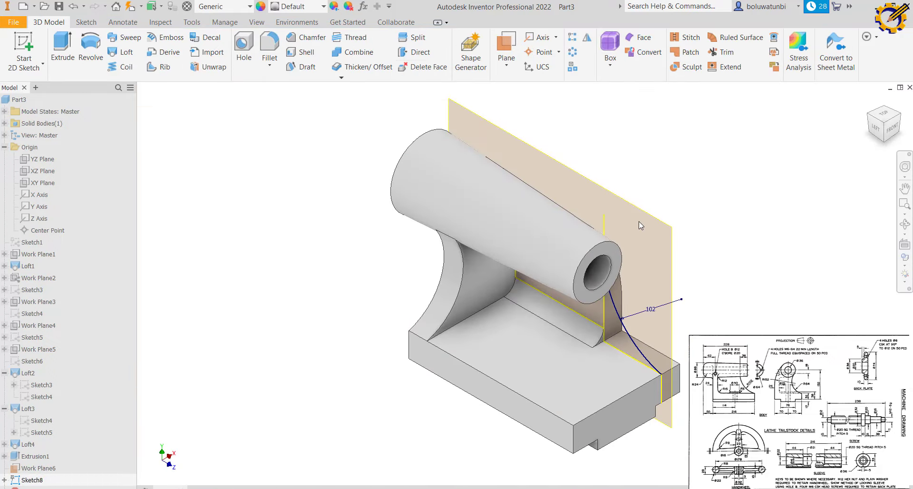
{"action": "left_click", "coordinate": [663, 221]}
{"action": "right_click", "coordinate": [663, 220]}
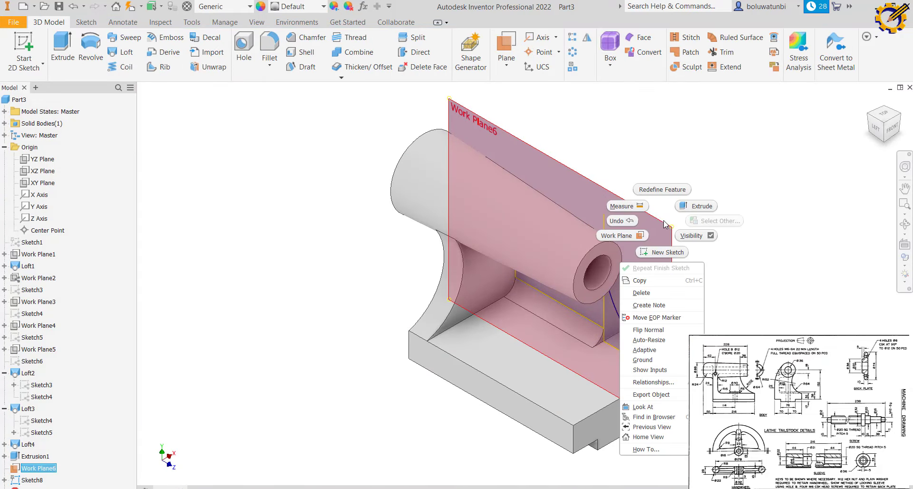
{"action": "left_click", "coordinate": [697, 235]}
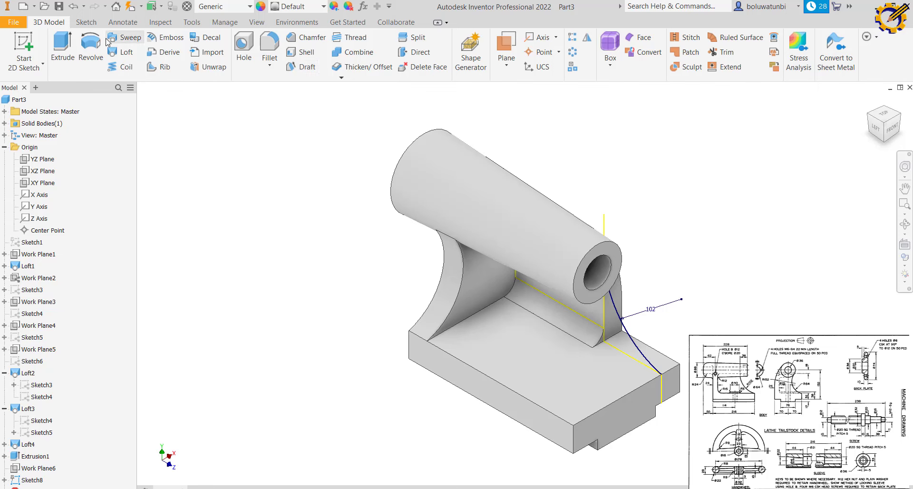
Extrude the area between the arc, web end and base 24 mm in the flipped direction, joining it to the body
{"action": "left_click", "coordinate": [66, 54]}
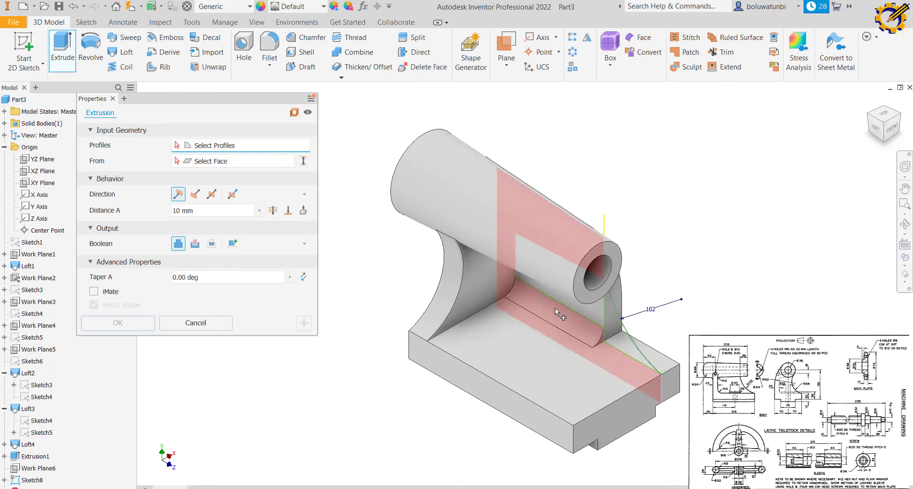
{"action": "left_click", "coordinate": [633, 350]}
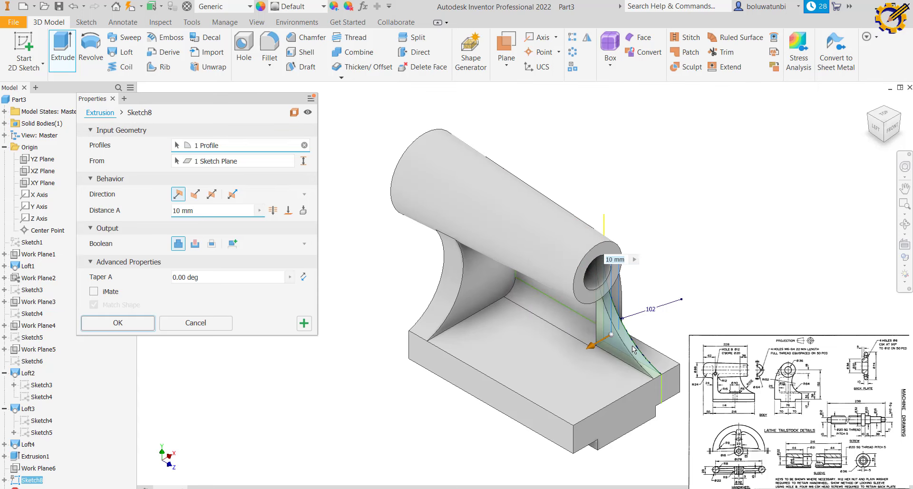
{"action": "type", "text": "24"}
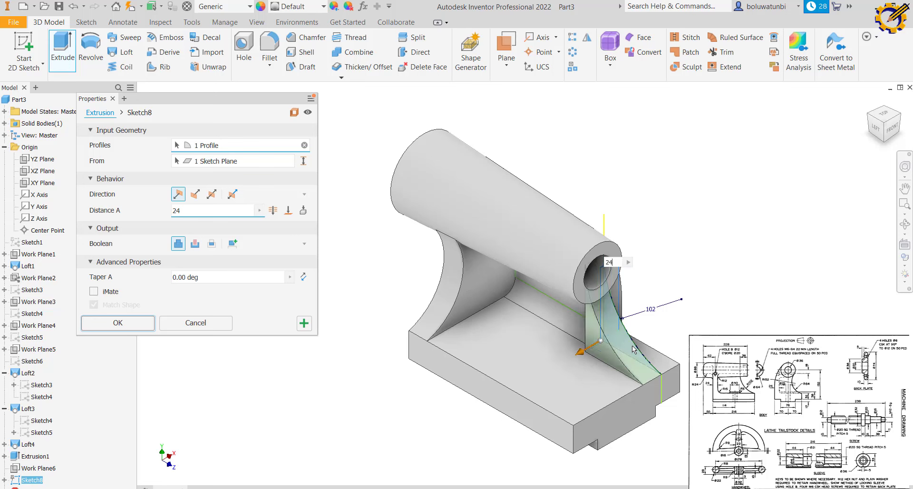
{"action": "left_click", "coordinate": [195, 194]}
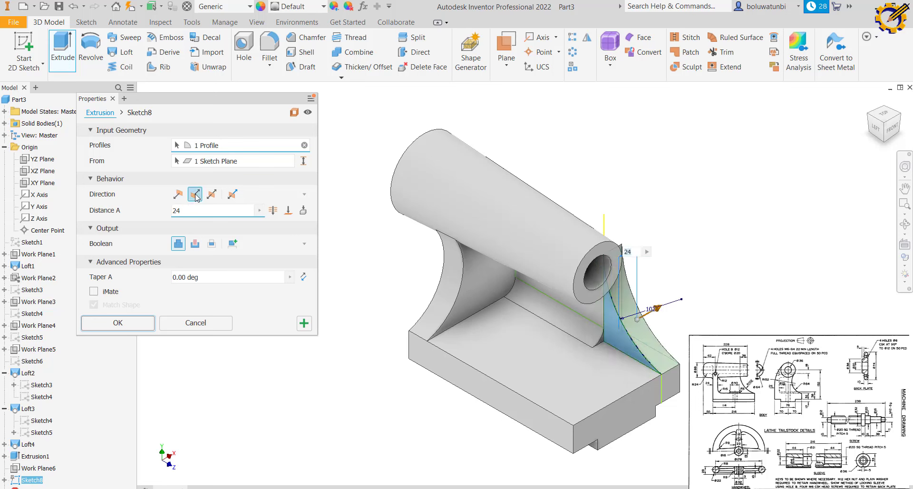
{"action": "left_click", "coordinate": [140, 327]}
Fillet the inner edge where the new curved rib meets the top of the base with a 15 mm radius
{"action": "left_click", "coordinate": [271, 47]}
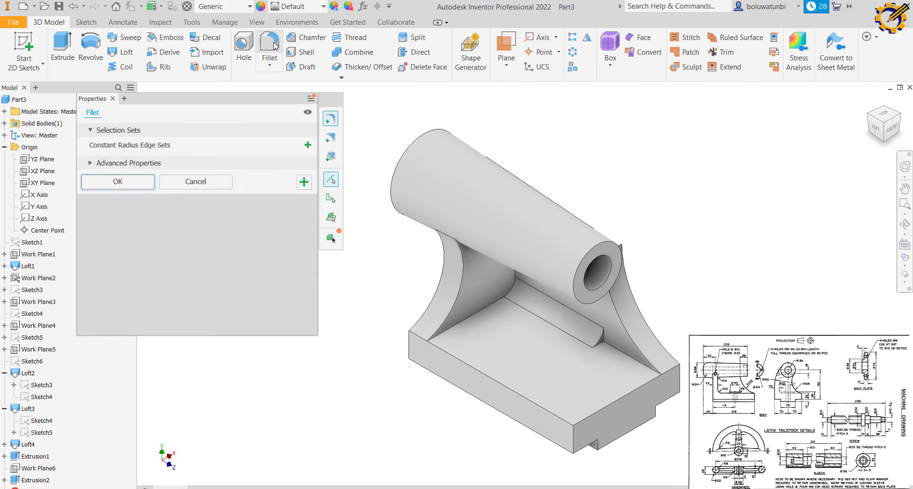
{"action": "type", "text": "15"}
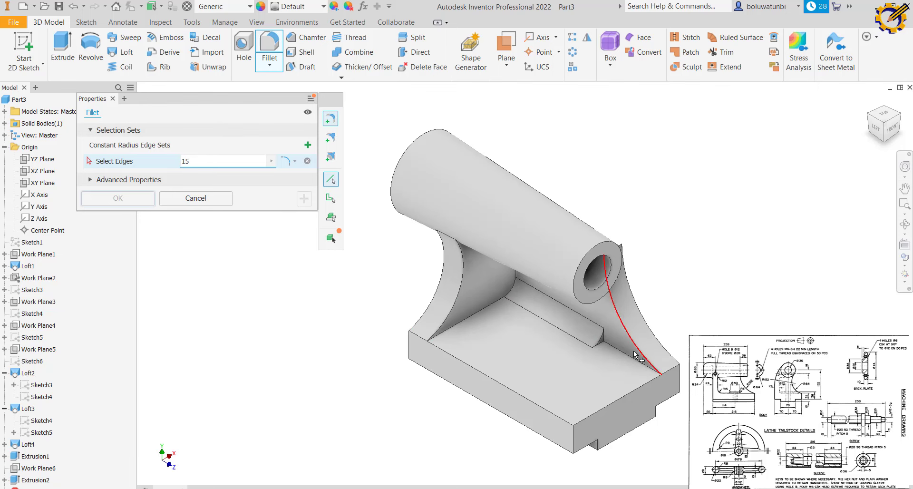
{"action": "left_click", "coordinate": [618, 353]}
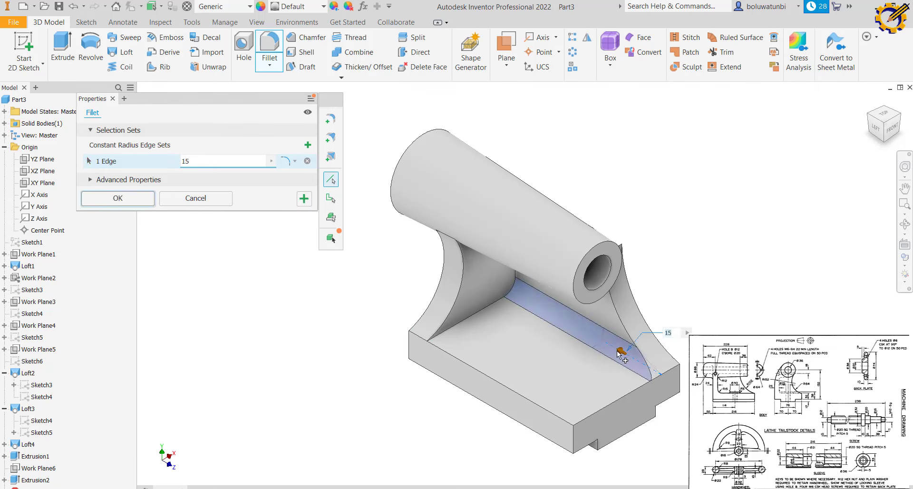
{"action": "left_click", "coordinate": [126, 203]}
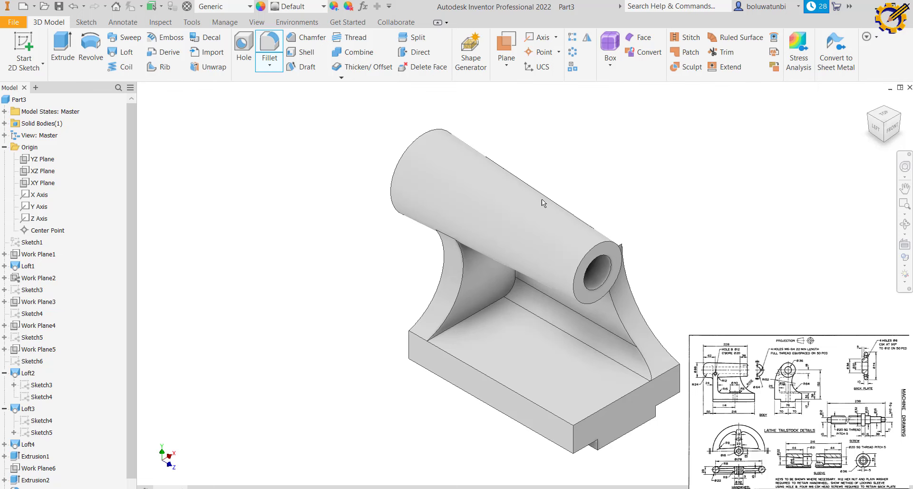
Start a sketch on the small triangular face protruding past the curved rib and project the face's outline into it
{"action": "left_click", "coordinate": [899, 115]}
{"action": "left_click", "coordinate": [898, 114]}
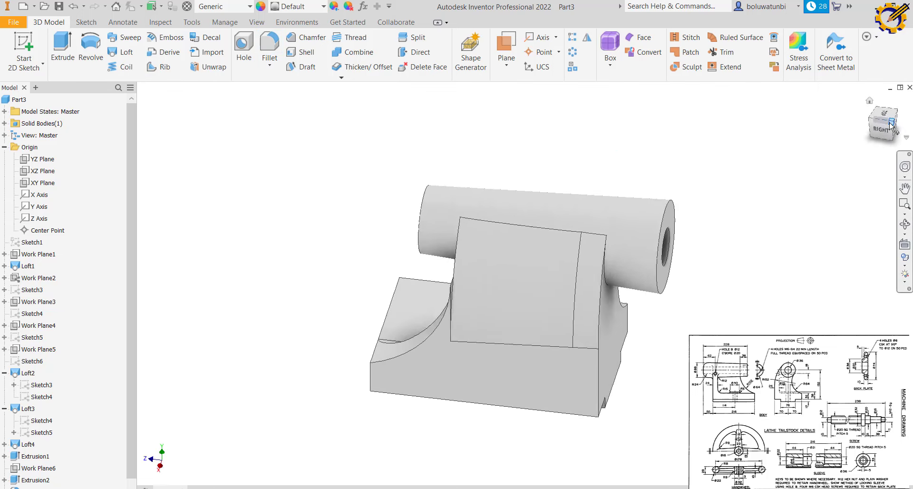
{"action": "scroll", "coordinate": [435, 272], "scroll_direction": "up", "scroll_amount": 4}
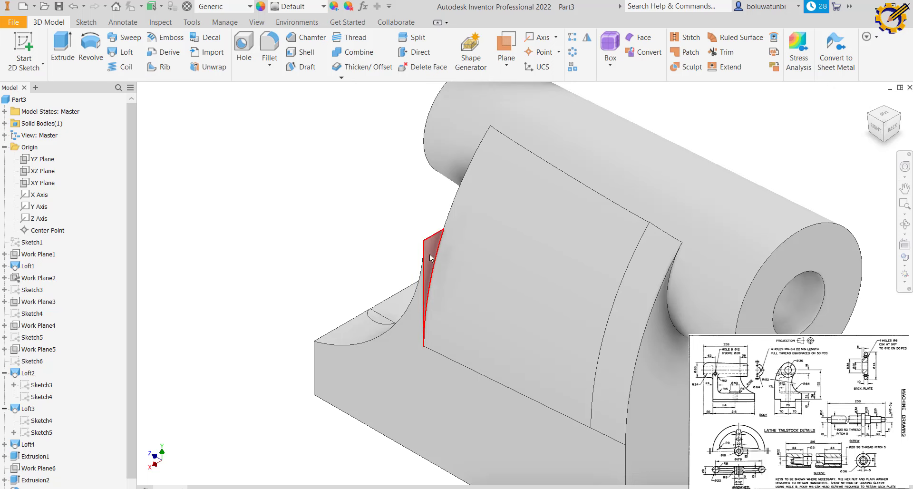
{"action": "left_click", "coordinate": [432, 261]}
{"action": "left_click", "coordinate": [503, 248]}
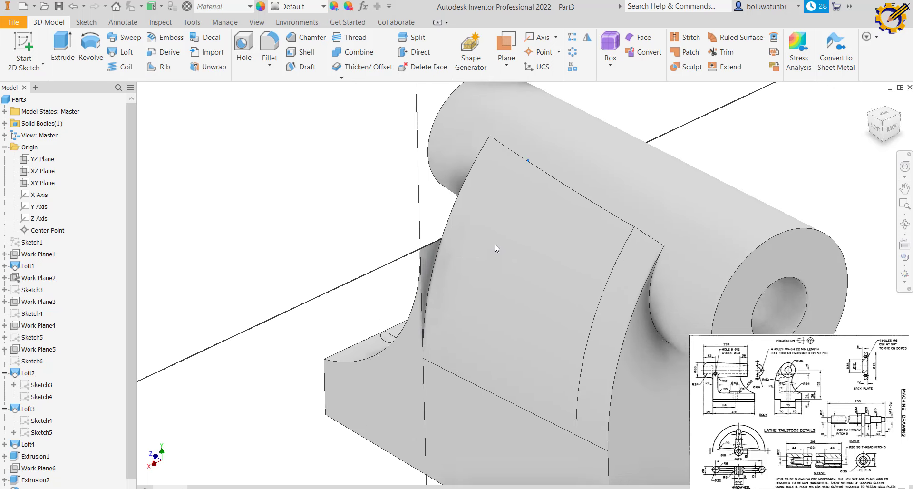
{"action": "left_click", "coordinate": [263, 61]}
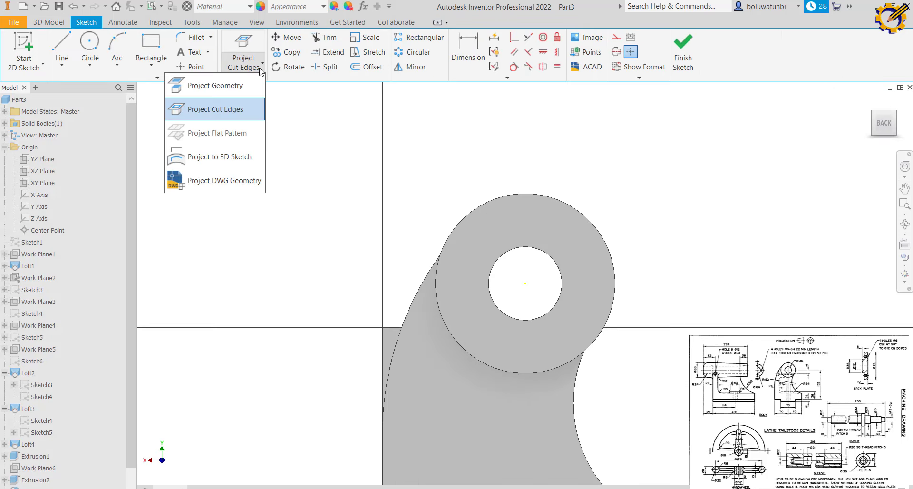
{"action": "left_click", "coordinate": [250, 88]}
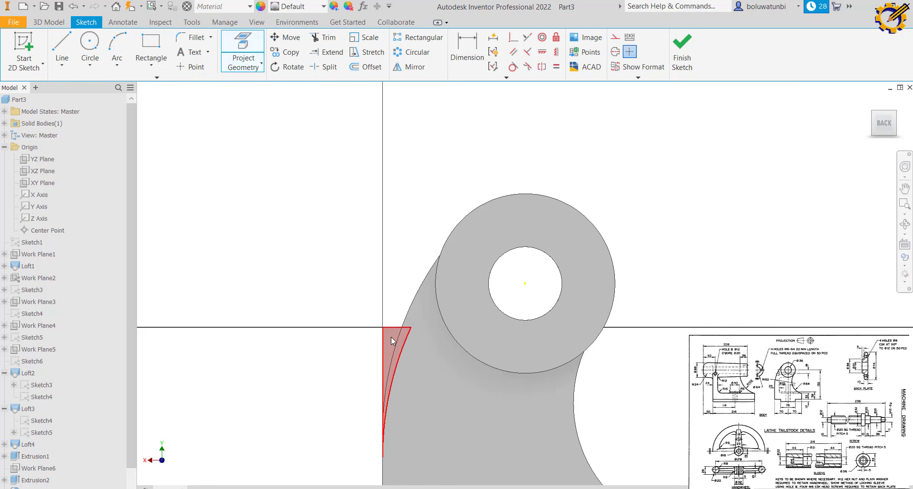
{"action": "left_click", "coordinate": [391, 336]}
{"action": "right_click", "coordinate": [390, 336]}
{"action": "left_click", "coordinate": [419, 337]}
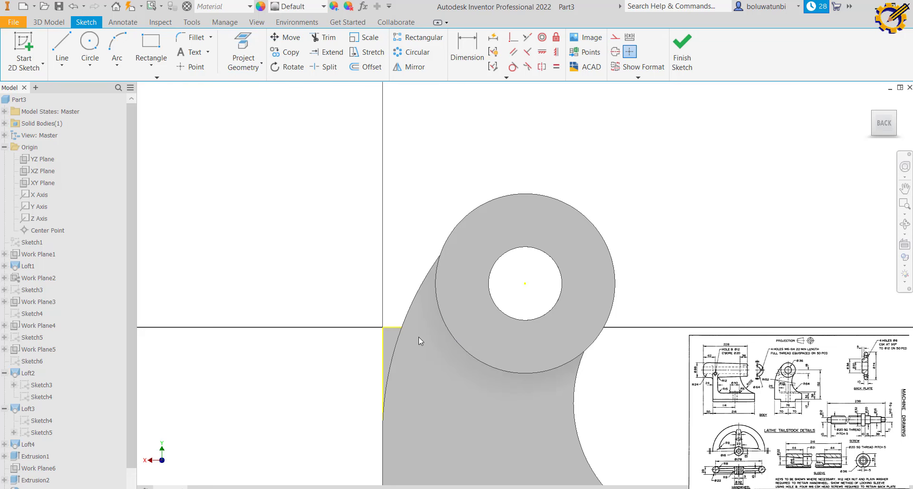
Cut the projected triangular profile through all in the flipped direction to remove the protruding sliver
{"action": "left_click", "coordinate": [60, 26]}
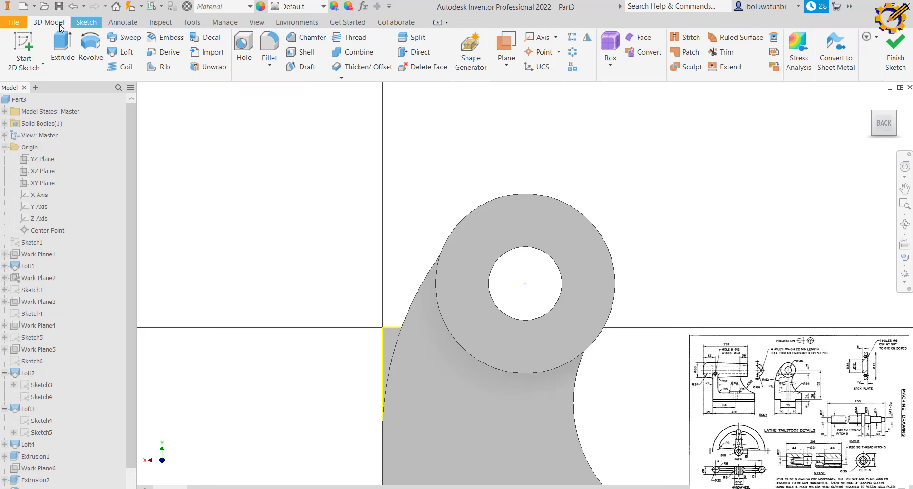
{"action": "left_click", "coordinate": [69, 50]}
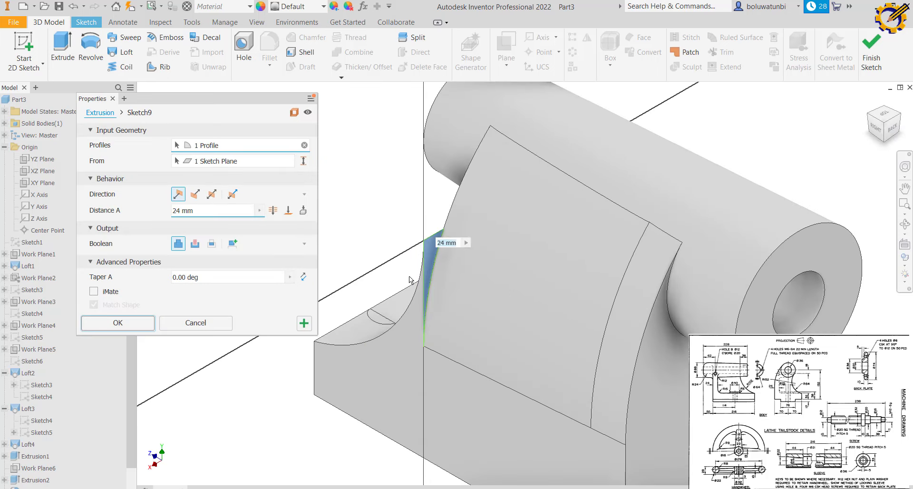
{"action": "left_click", "coordinate": [273, 210]}
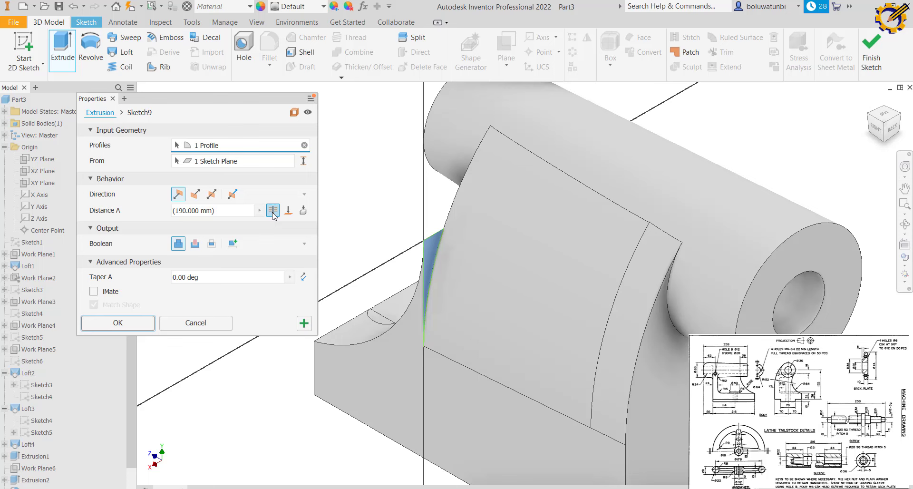
{"action": "left_click", "coordinate": [194, 194]}
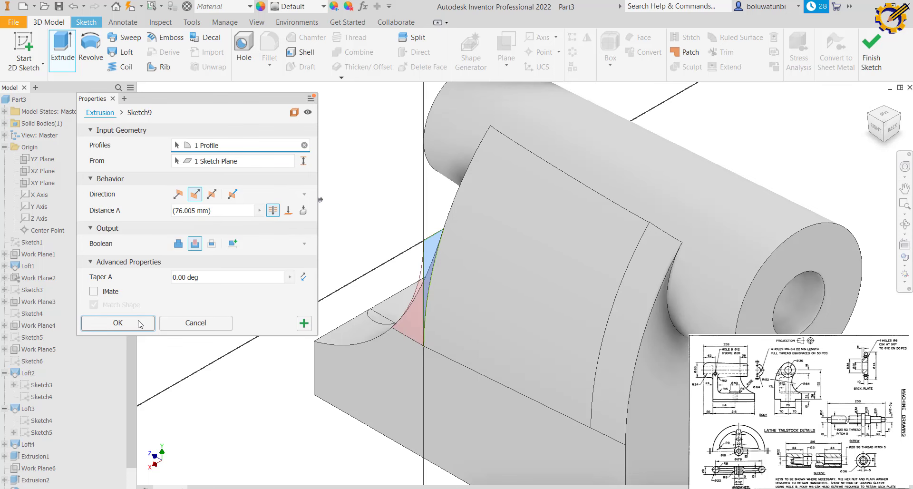
{"action": "left_click", "coordinate": [117, 322]}
{"action": "scroll", "coordinate": [558, 329], "scroll_direction": "down", "scroll_amount": 5}
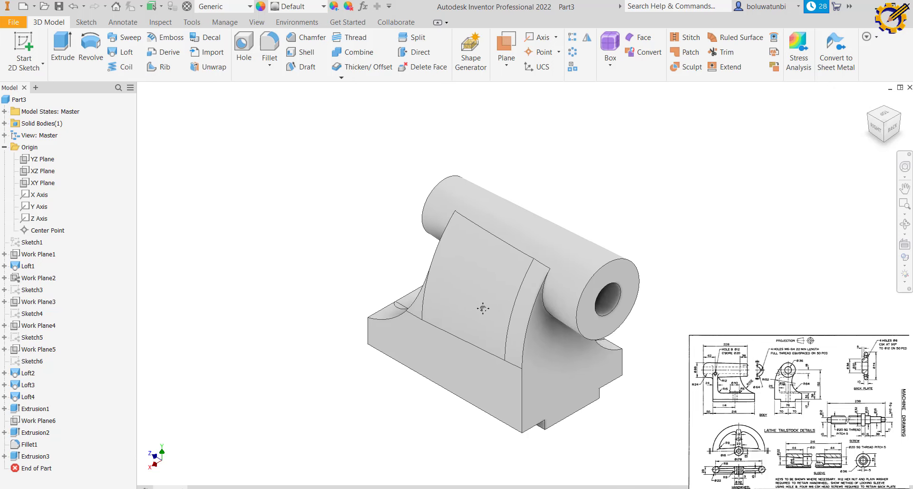
Start a sketch on the barrel's smaller end face and draw a 6 mm diameter circle vertically above the bore centre
{"action": "scroll", "coordinate": [483, 308], "scroll_direction": "up", "scroll_amount": 2}
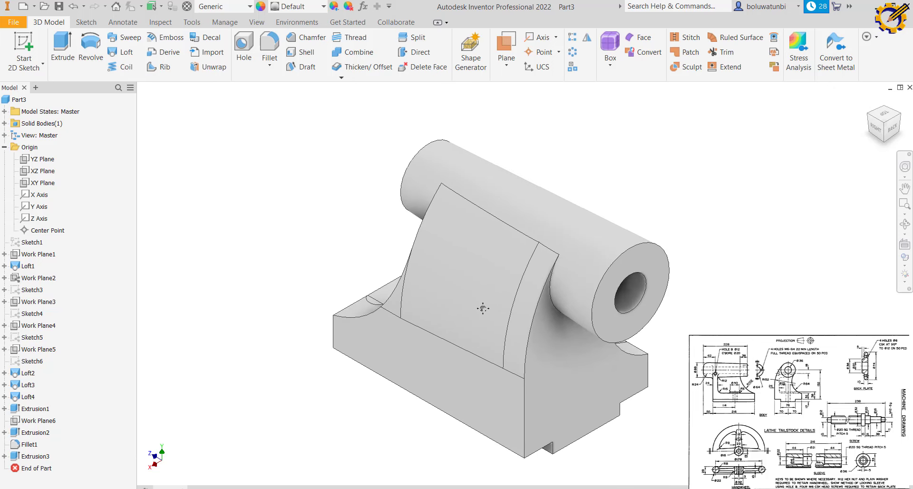
{"action": "left_click", "coordinate": [868, 122]}
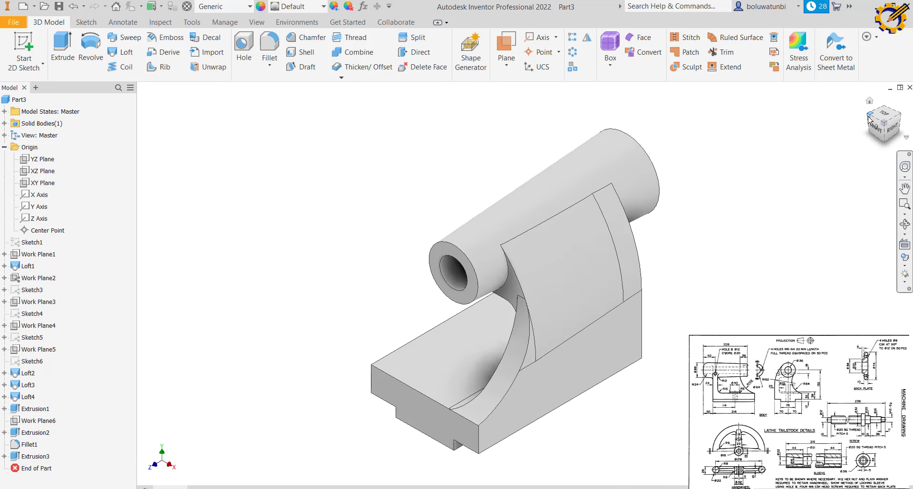
{"action": "left_click", "coordinate": [868, 119]}
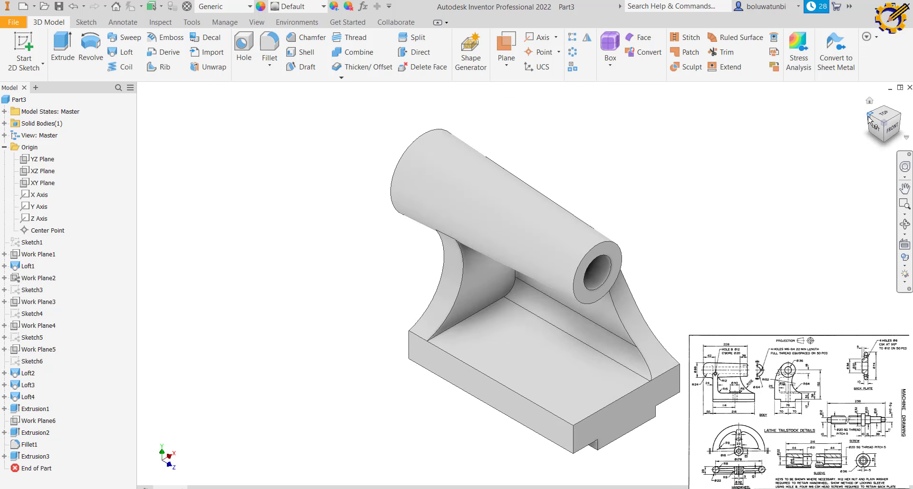
{"action": "left_click", "coordinate": [612, 258]}
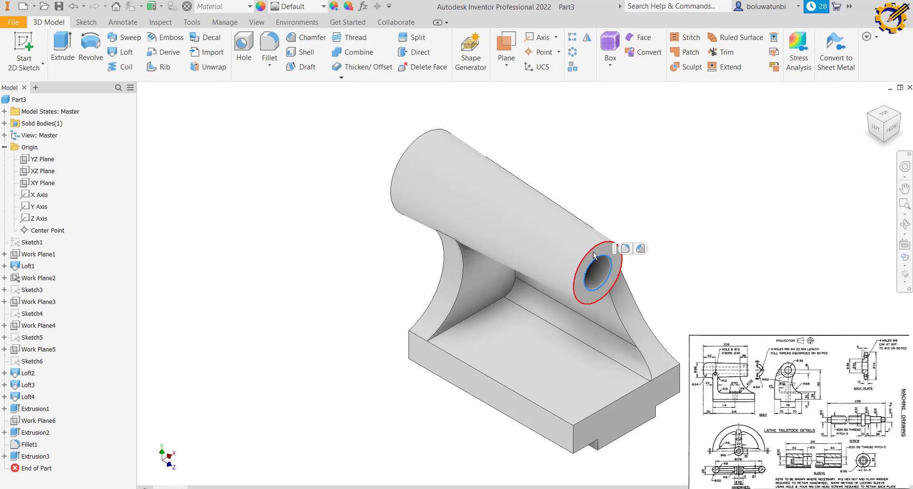
{"action": "left_click", "coordinate": [598, 255]}
{"action": "left_click", "coordinate": [624, 246]}
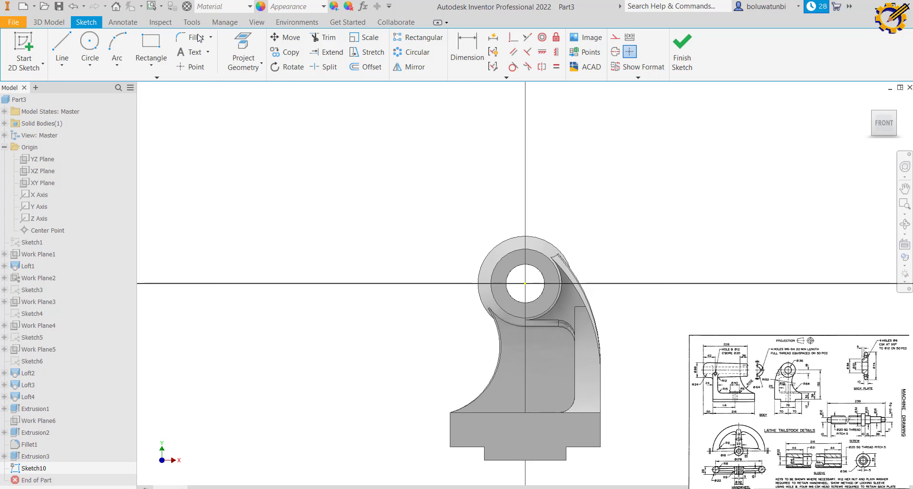
{"action": "left_click", "coordinate": [90, 47]}
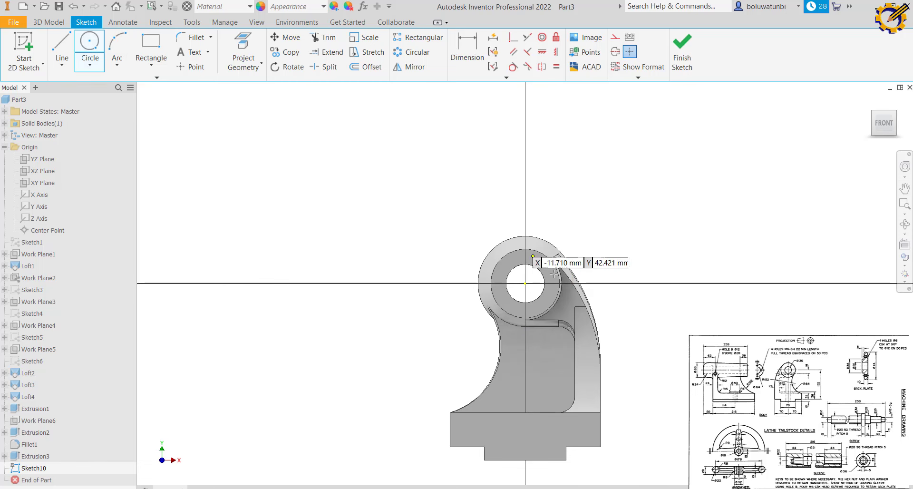
{"action": "scroll", "coordinate": [521, 261], "scroll_direction": "up", "scroll_amount": 5}
{"action": "left_click", "coordinate": [525, 258]}
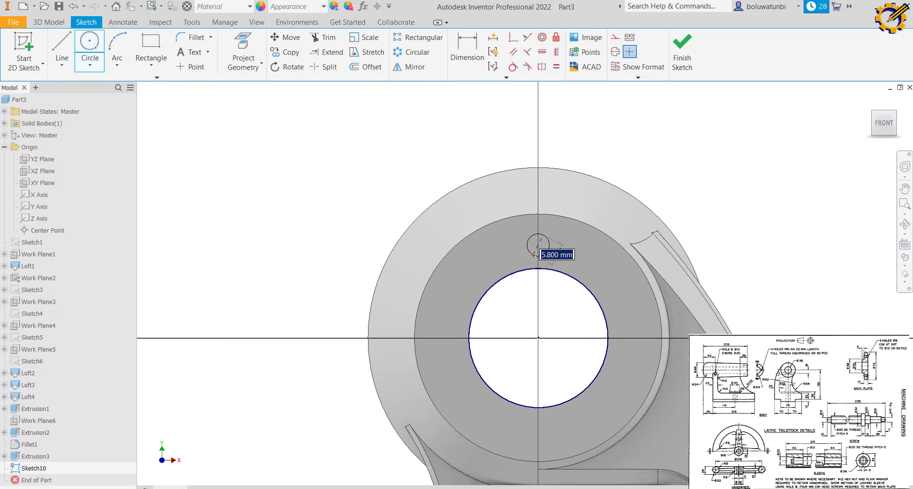
{"action": "left_click", "coordinate": [534, 255]}
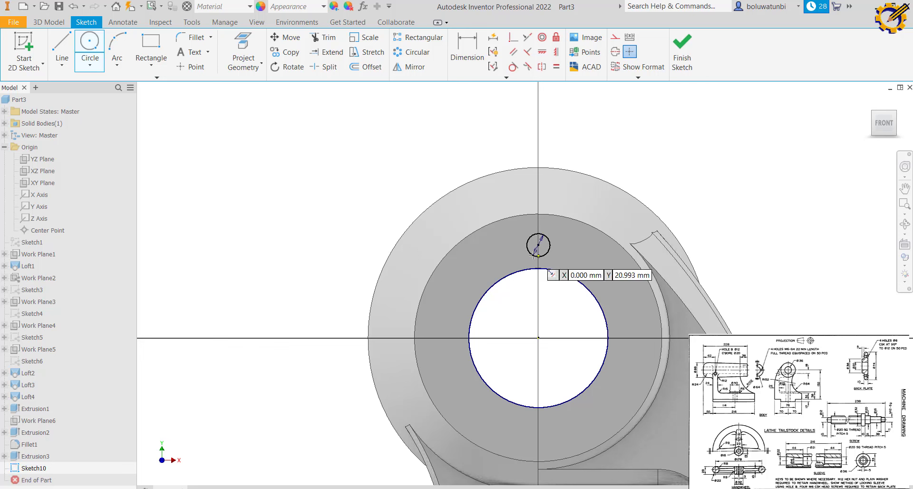
Dimension the small circle's centre 25 mm above the bore centre and finish the sketch
{"action": "left_click", "coordinate": [481, 56]}
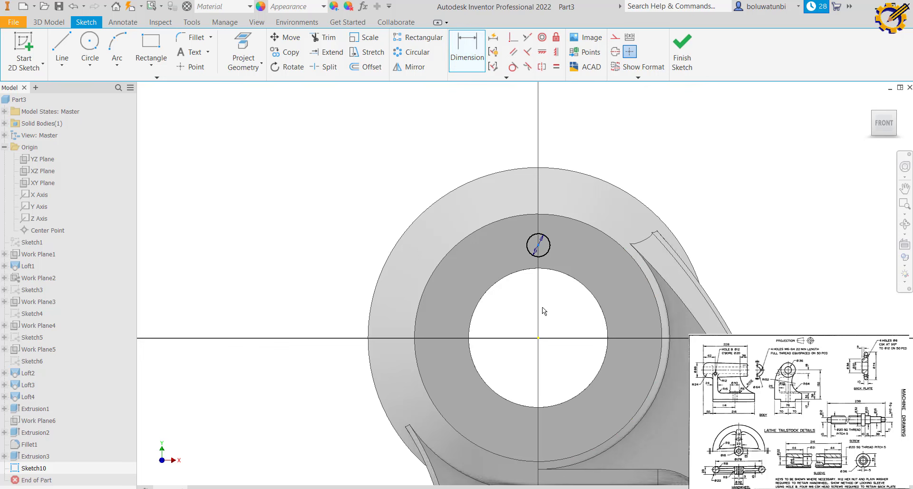
{"action": "left_click", "coordinate": [538, 337]}
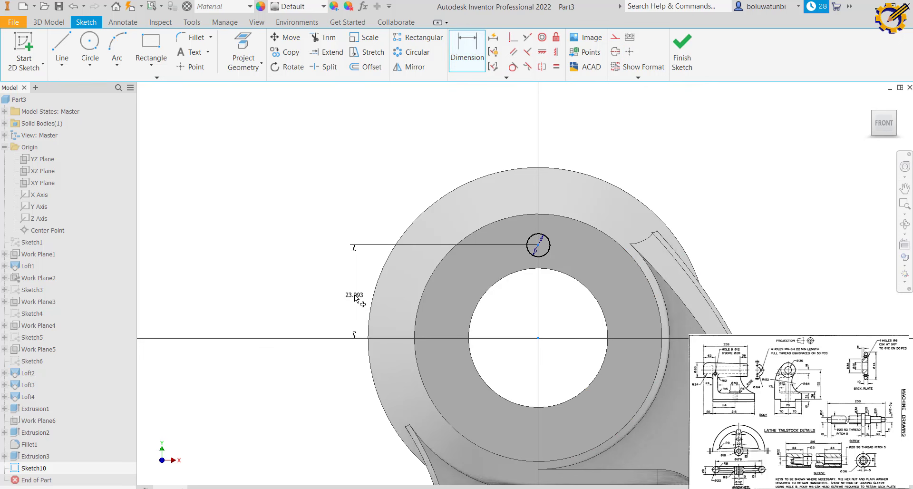
{"action": "left_click", "coordinate": [355, 294]}
{"action": "type", "text": "25"}
{"action": "key", "text": "Return"}
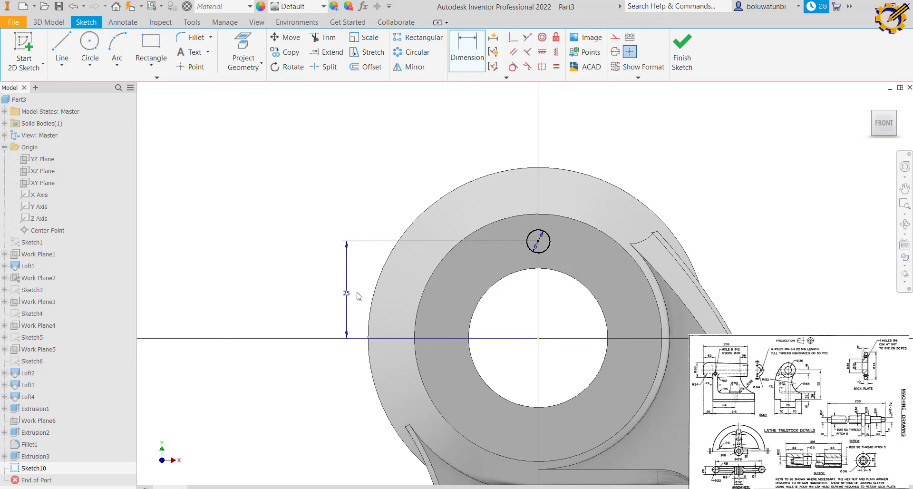
{"action": "left_click", "coordinate": [681, 65]}
Cut the 6 mm circle 22 mm deep into the barrel's end face using the flipped direction
{"action": "scroll", "coordinate": [567, 274], "scroll_direction": "up", "scroll_amount": 5}
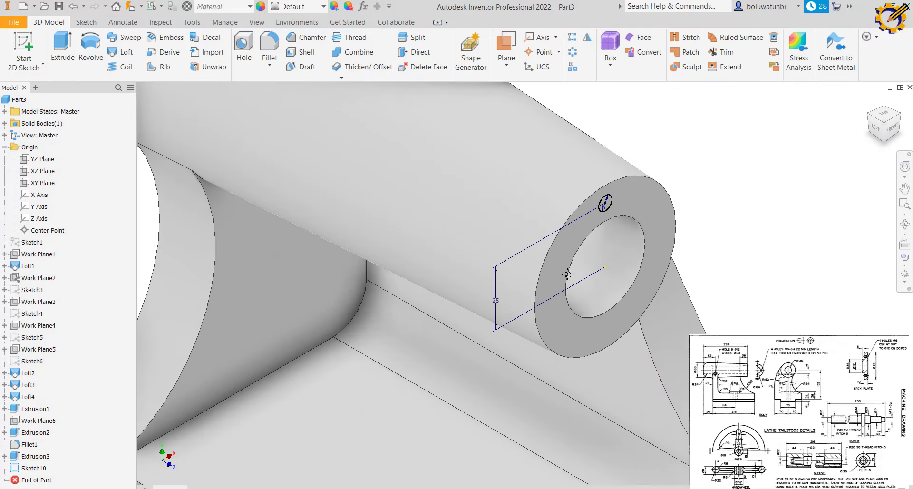
{"action": "middle_click_drag", "start_coordinate": [567, 275], "coordinate": [461, 280]}
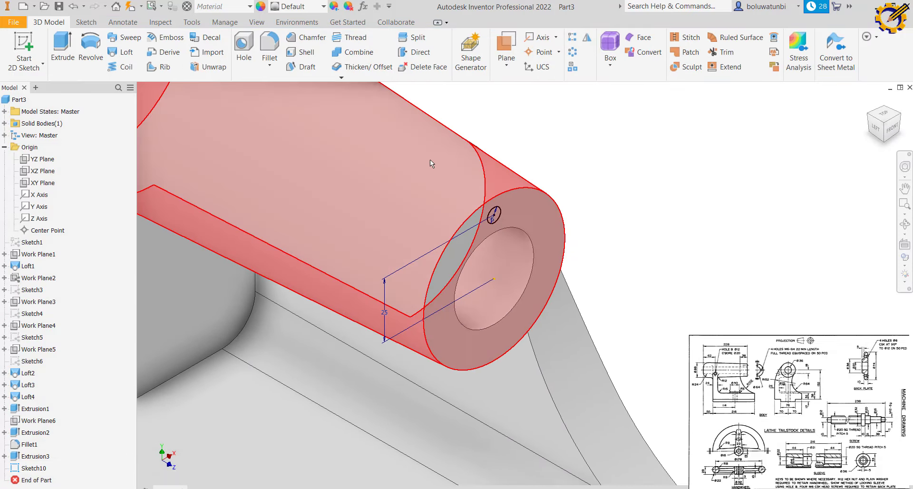
{"action": "scroll", "coordinate": [494, 211], "scroll_direction": "up", "scroll_amount": 3}
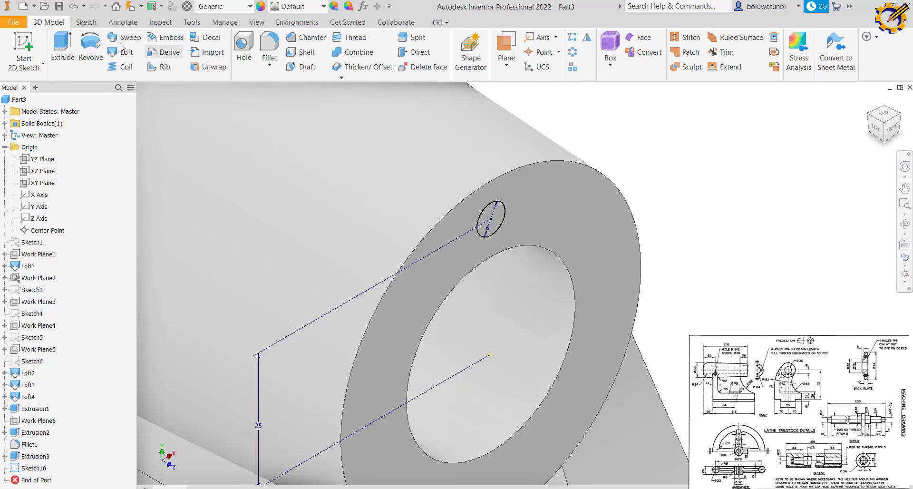
{"action": "left_click", "coordinate": [62, 48]}
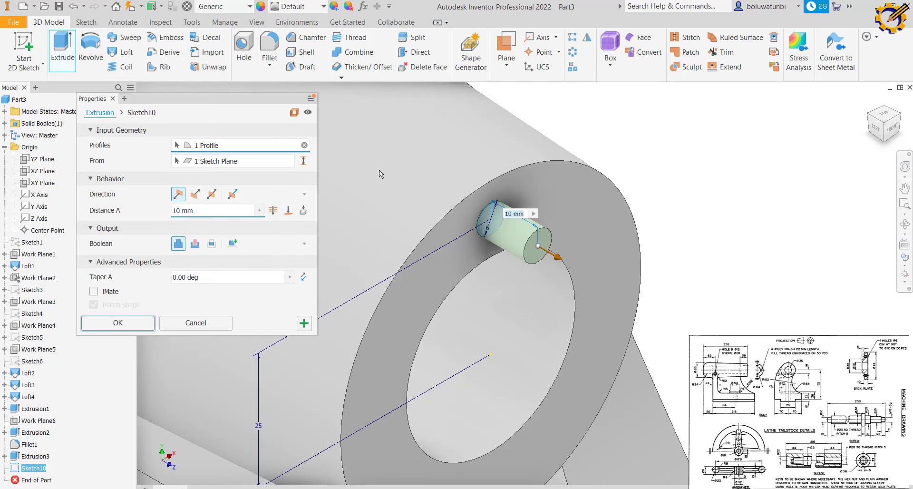
{"action": "type", "text": "22"}
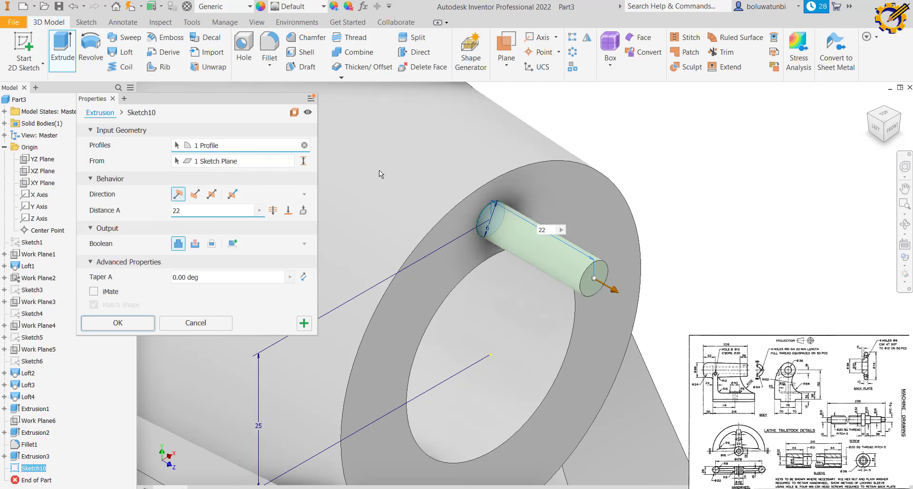
{"action": "left_click", "coordinate": [195, 194]}
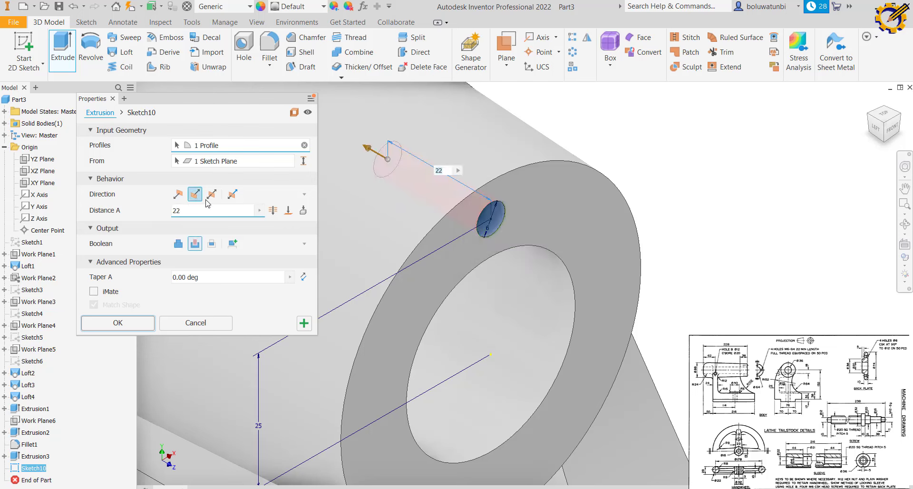
{"action": "left_click", "coordinate": [142, 323]}
{"action": "scroll", "coordinate": [519, 311], "scroll_direction": "up", "scroll_amount": 5}
{"action": "scroll", "coordinate": [524, 208], "scroll_direction": "down", "scroll_amount": 3}
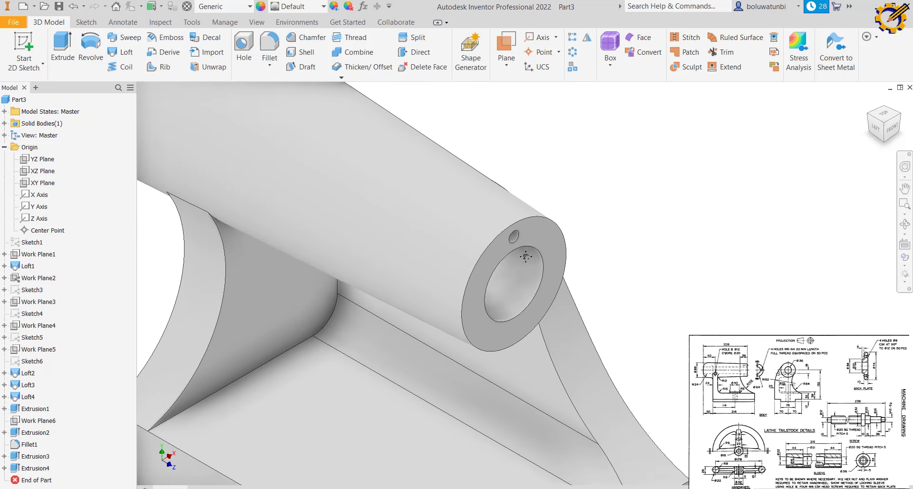
Create a circular pattern of the 6 mm hole about the barrel's bore axis with 4 occurrences over 360 degrees
{"action": "middle_click_drag", "start_coordinate": [523, 207], "coordinate": [485, 115]}
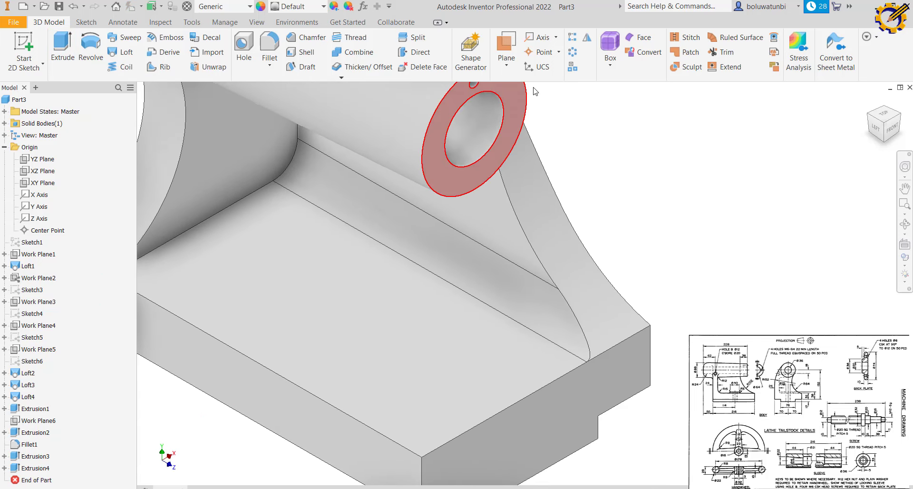
{"action": "left_click", "coordinate": [572, 52]}
{"action": "scroll", "coordinate": [528, 157], "scroll_direction": "down", "scroll_amount": 3}
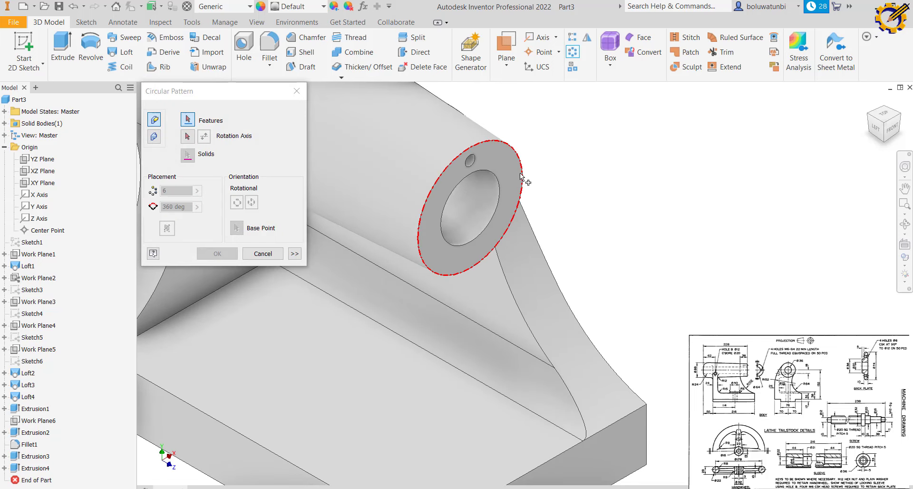
{"action": "scroll", "coordinate": [475, 162], "scroll_direction": "down", "scroll_amount": 3}
{"action": "left_click", "coordinate": [478, 159]}
{"action": "scroll", "coordinate": [478, 160], "scroll_direction": "up", "scroll_amount": 5}
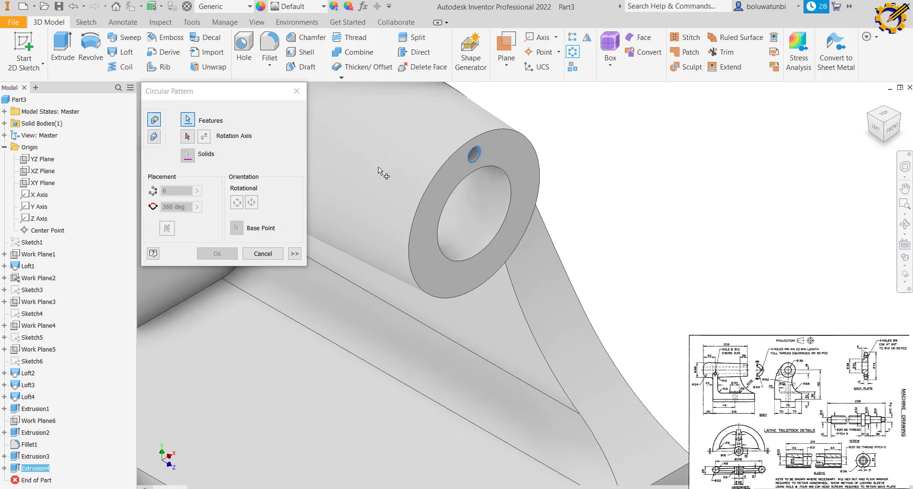
{"action": "left_click", "coordinate": [188, 138]}
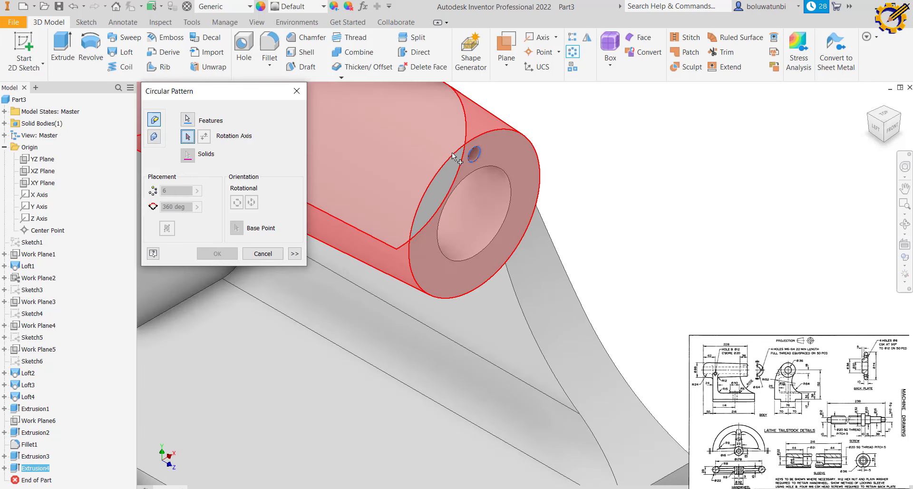
{"action": "left_click", "coordinate": [463, 180]}
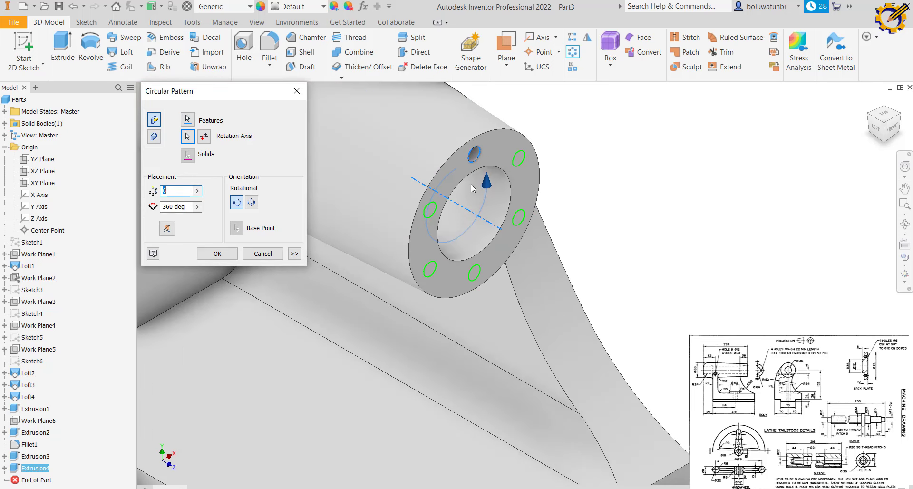
{"action": "type", "text": "4"}
{"action": "left_click", "coordinate": [217, 253]}
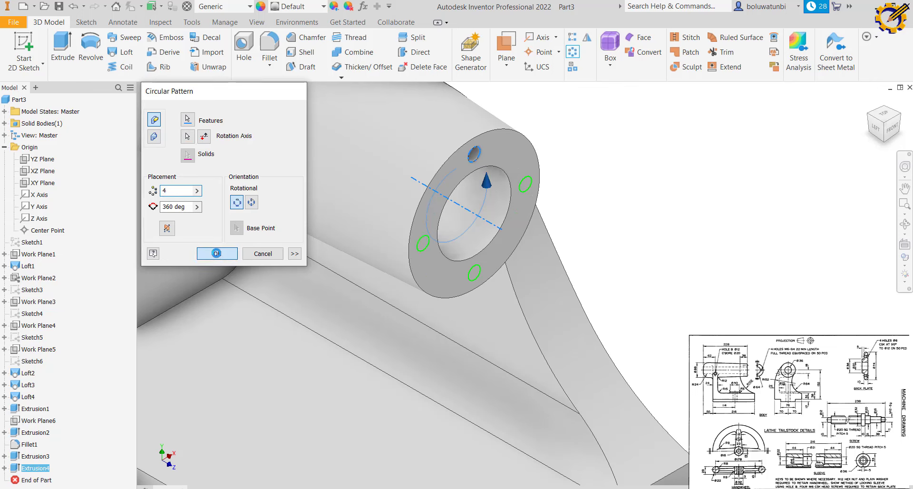
Add full-depth right-hand M6x1 threads, class 6H, to the four small holes in the barrel's end face
{"action": "left_click", "coordinate": [356, 38]}
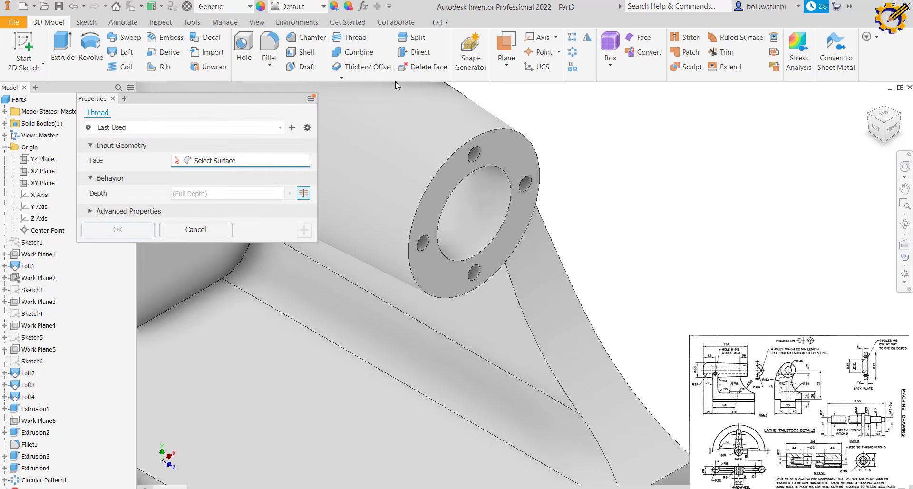
{"action": "left_click", "coordinate": [475, 156]}
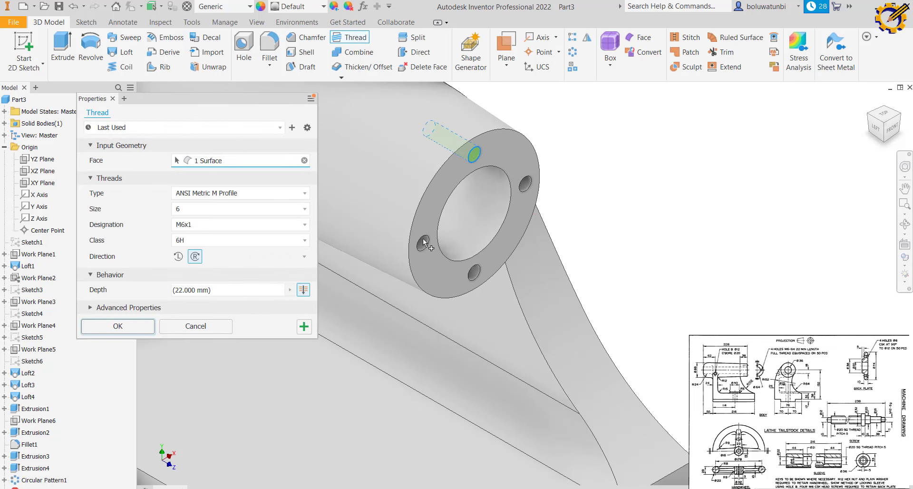
{"action": "left_click", "coordinate": [303, 326]}
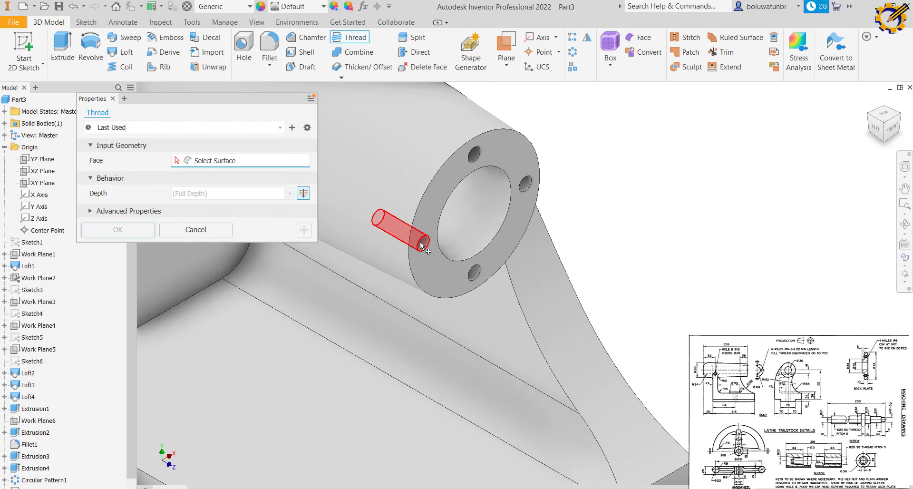
{"action": "left_click", "coordinate": [396, 238]}
{"action": "left_click", "coordinate": [304, 326]}
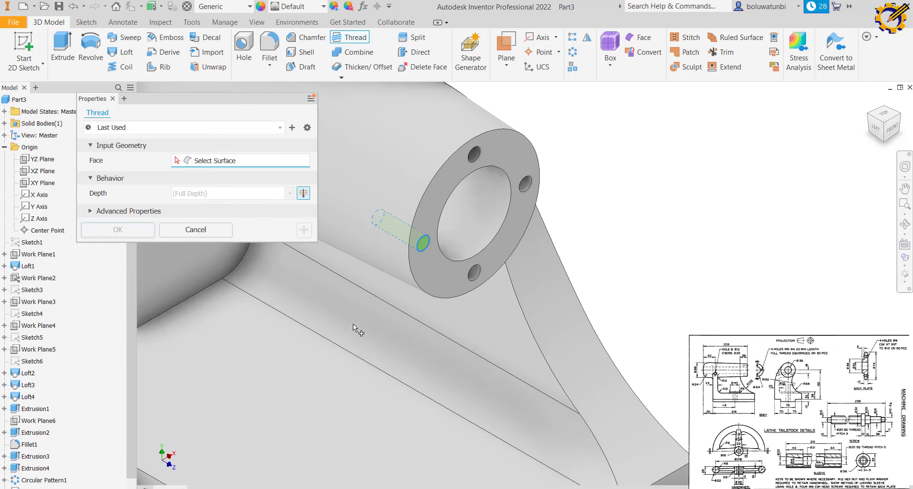
{"action": "left_click", "coordinate": [474, 279]}
{"action": "left_click", "coordinate": [304, 326]}
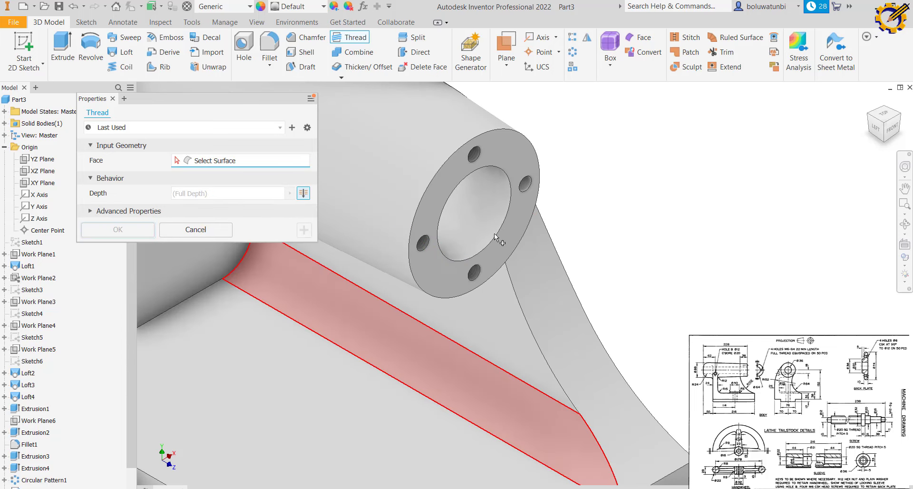
{"action": "left_click", "coordinate": [527, 186]}
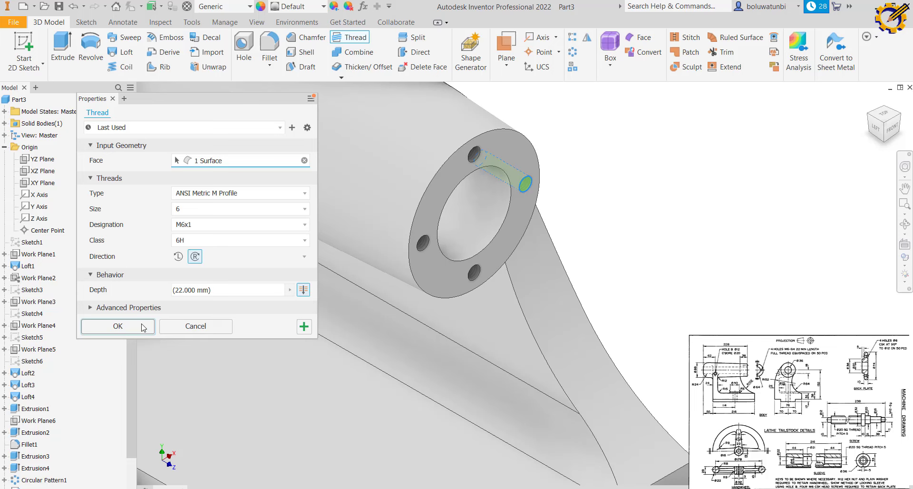
{"action": "left_click", "coordinate": [118, 326]}
{"action": "scroll", "coordinate": [485, 274], "scroll_direction": "down", "scroll_amount": 5}
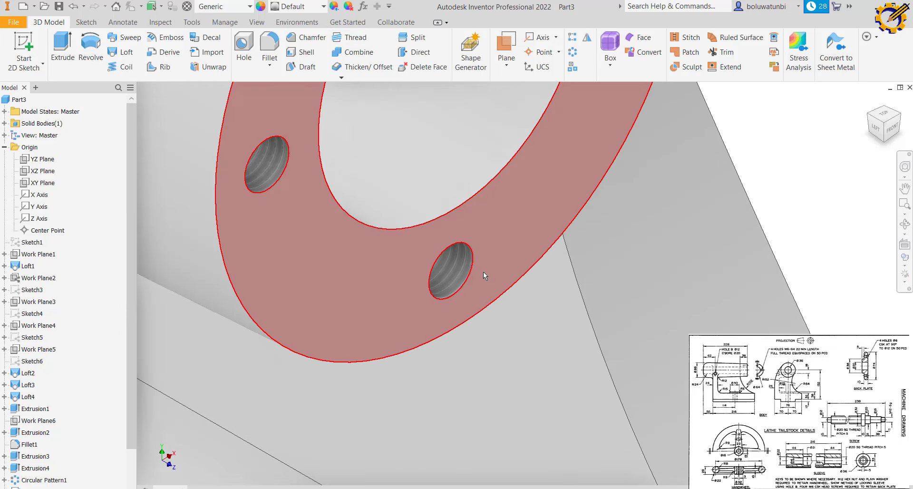
{"action": "scroll", "coordinate": [483, 272], "scroll_direction": "up", "scroll_amount": 5}
{"action": "scroll", "coordinate": [485, 325], "scroll_direction": "up", "scroll_amount": 6}
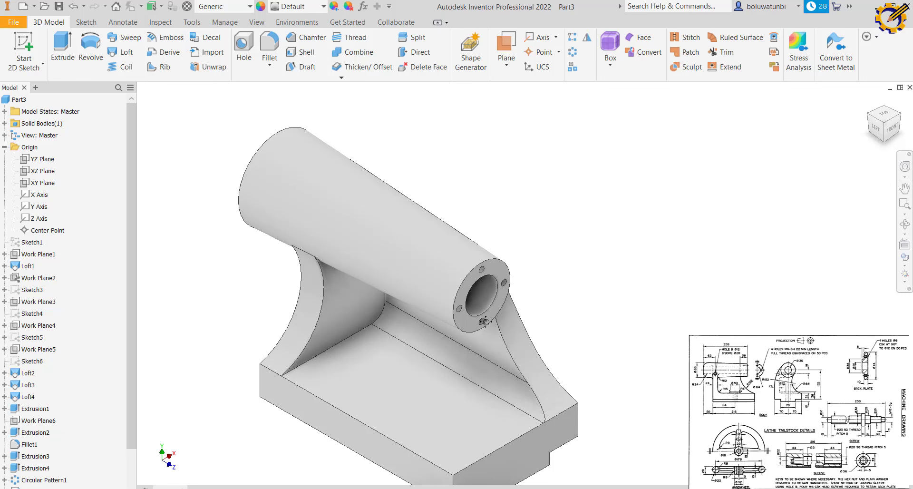
Start a sketch on the base's upper face and draw two concentric circles, 50 mm and 25 mm in diameter
{"action": "mouse_move", "coordinate": [485, 322]}
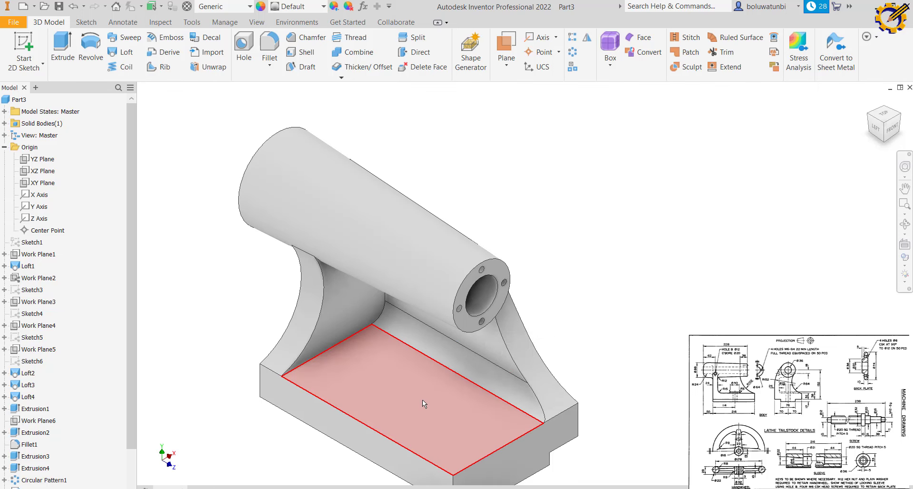
{"action": "mouse_move", "coordinate": [422, 400]}
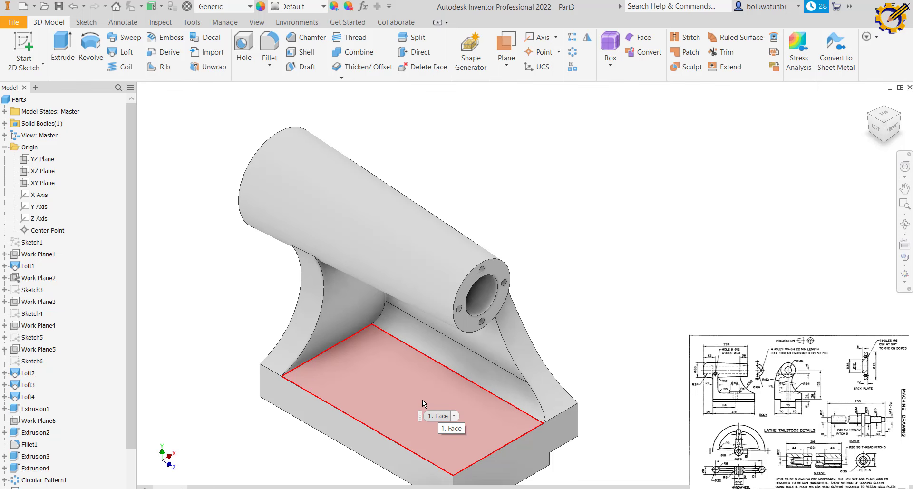
{"action": "left_click", "coordinate": [422, 399]}
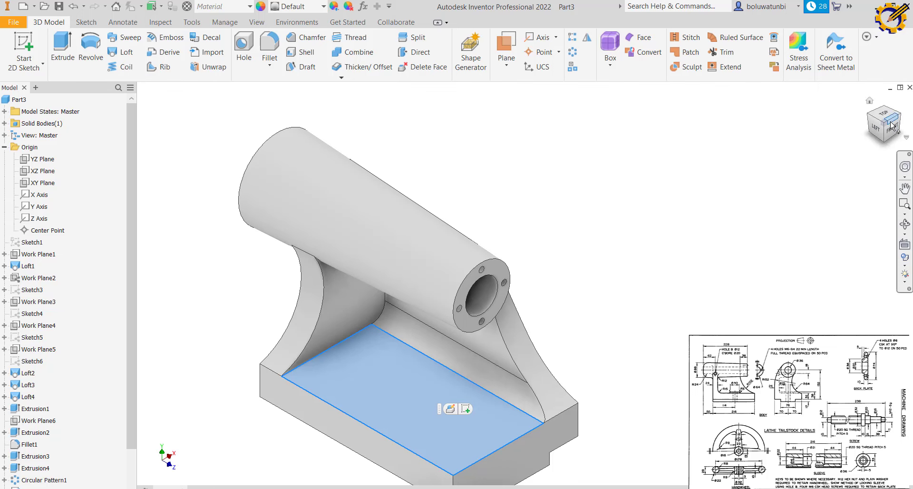
{"action": "left_click", "coordinate": [466, 409]}
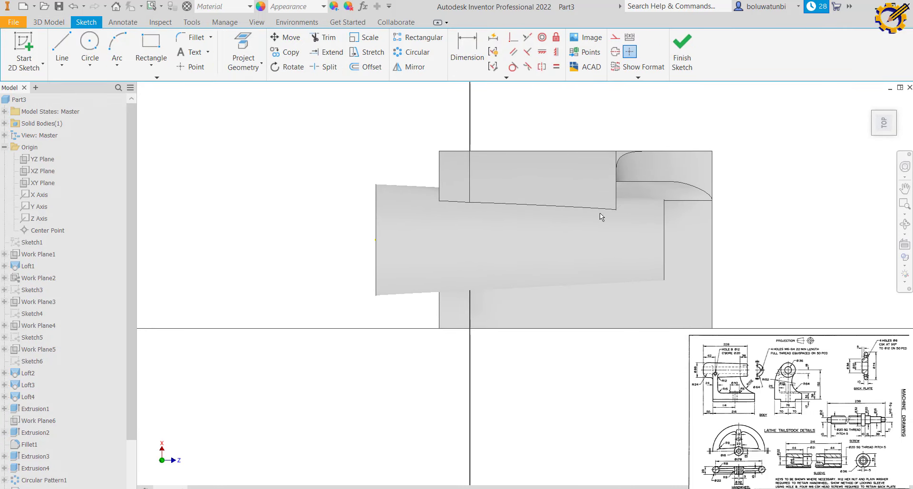
{"action": "left_click", "coordinate": [90, 46]}
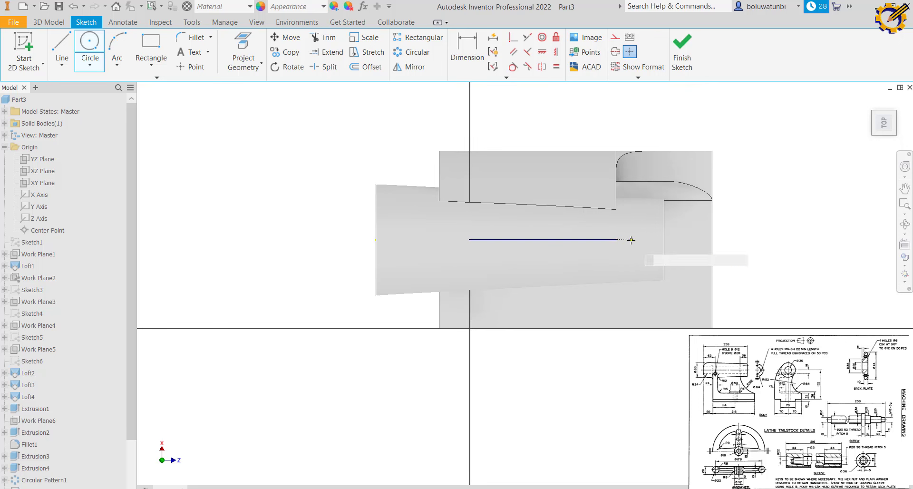
{"action": "left_click", "coordinate": [680, 240]}
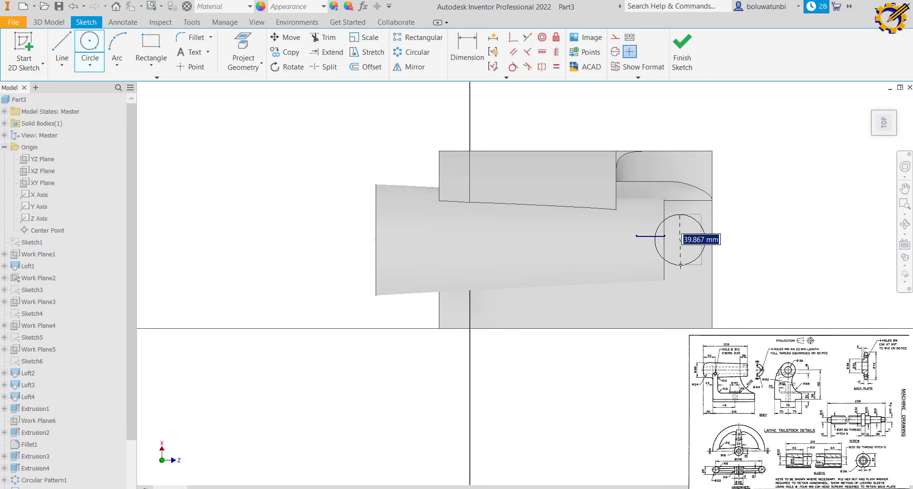
{"action": "type", "text": "50"}
{"action": "key", "text": "Return"}
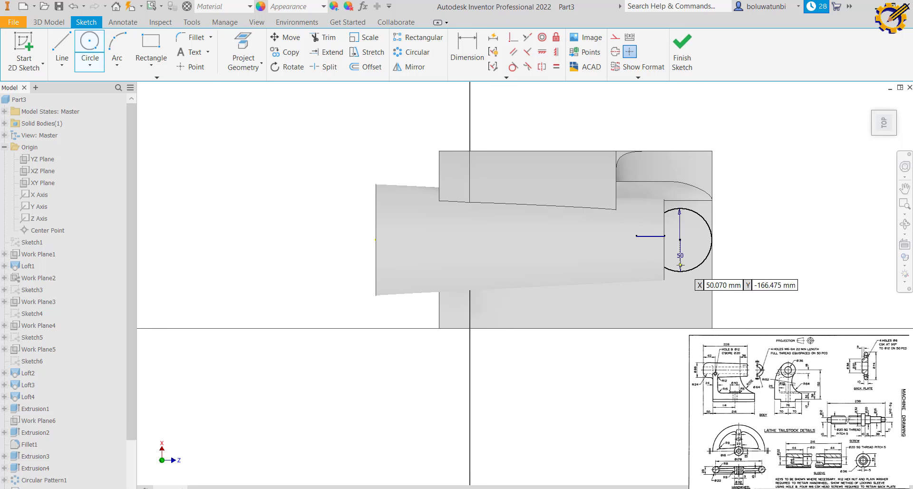
{"action": "left_click", "coordinate": [679, 240]}
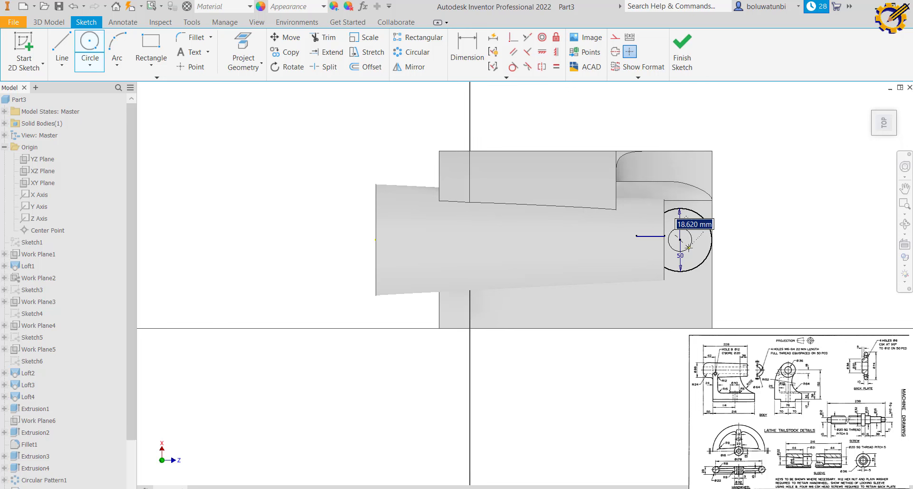
{"action": "type", "text": "25"}
{"action": "key", "text": "Return"}
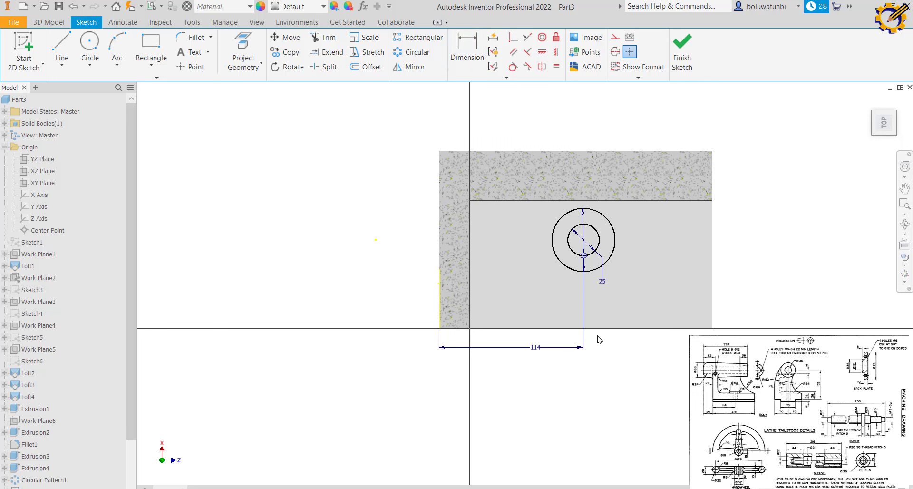
Dimension the circles' centre 70 mm from the base face's long outer edge and finish the sketch
{"action": "key", "text": "Escape"}
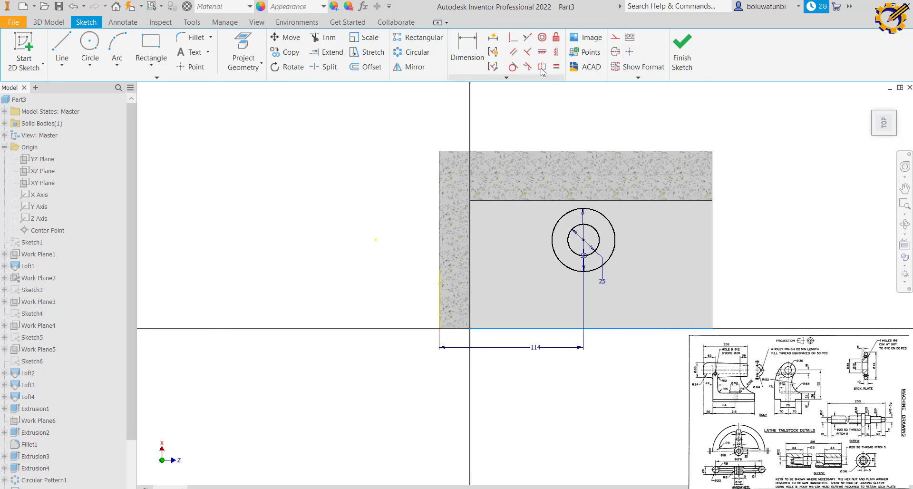
{"action": "key", "text": "d"}
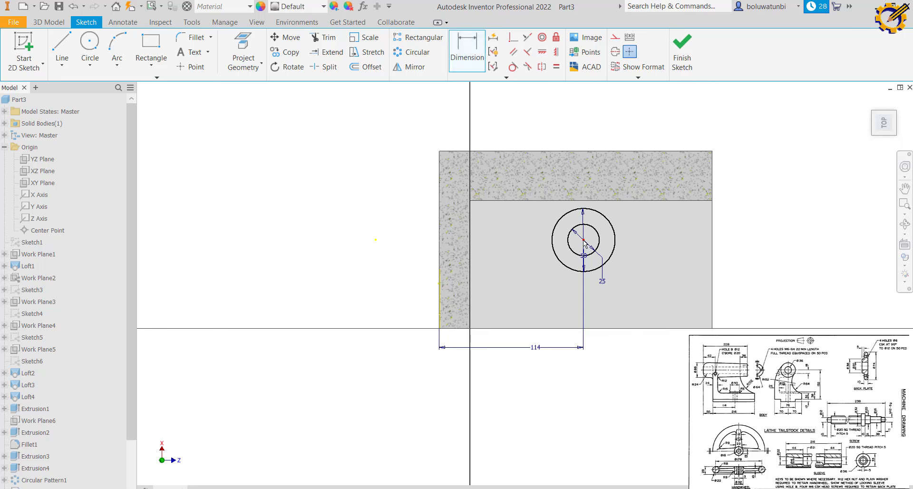
{"action": "left_click", "coordinate": [591, 329]}
{"action": "left_click", "coordinate": [583, 239]}
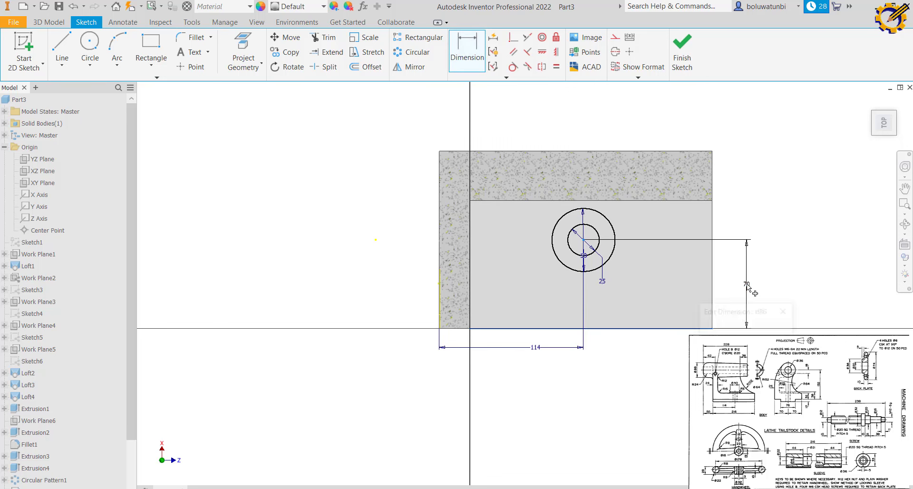
{"action": "left_click", "coordinate": [749, 285]}
{"action": "left_click", "coordinate": [788, 329]}
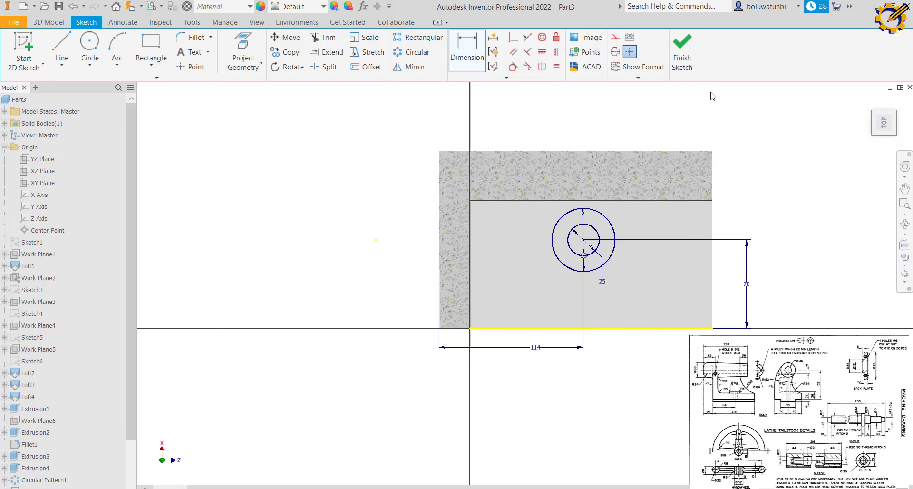
{"action": "left_click", "coordinate": [683, 68]}
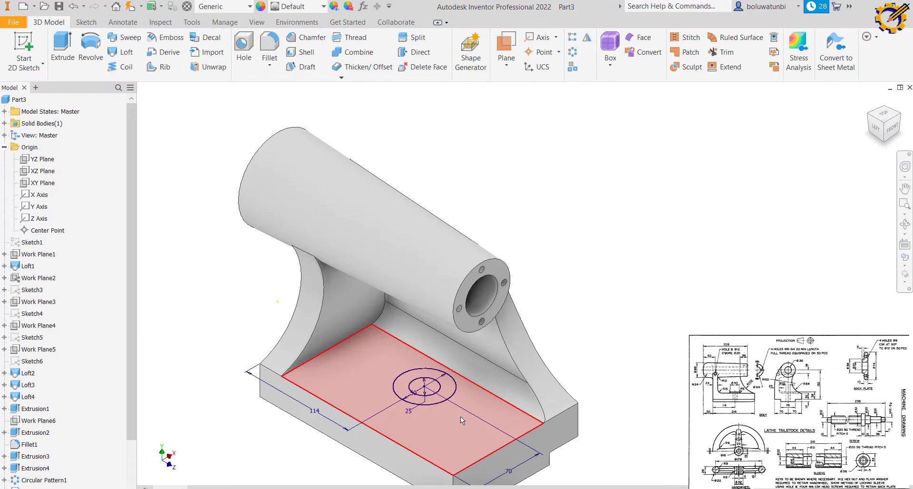
Cut the inner 25 mm circle through all of the base using the flipped direction
{"action": "left_click", "coordinate": [61, 51]}
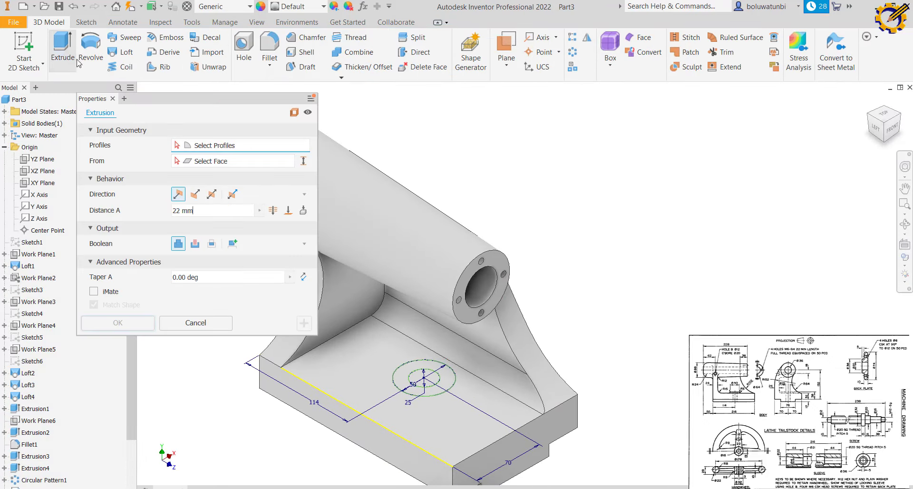
{"action": "scroll", "coordinate": [433, 386], "scroll_direction": "up", "scroll_amount": 3}
{"action": "left_click", "coordinate": [435, 382]}
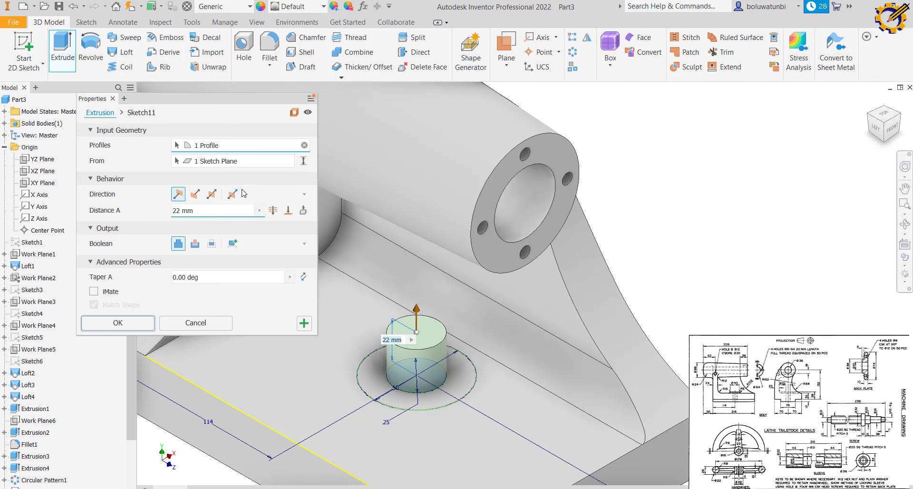
{"action": "left_click", "coordinate": [272, 210]}
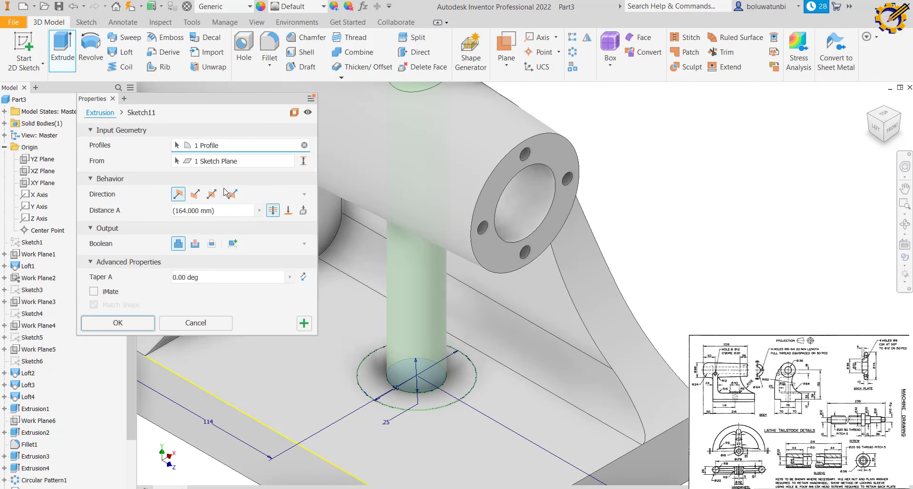
{"action": "left_click", "coordinate": [195, 194]}
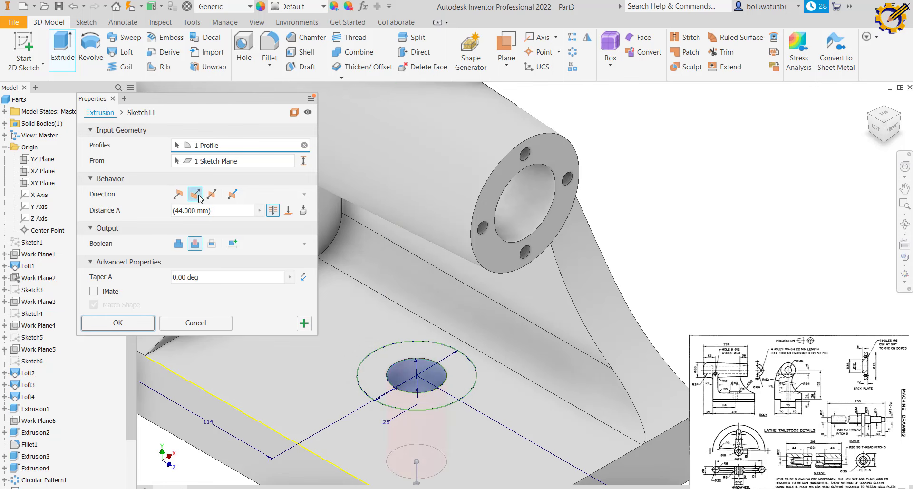
{"action": "left_click", "coordinate": [304, 323]}
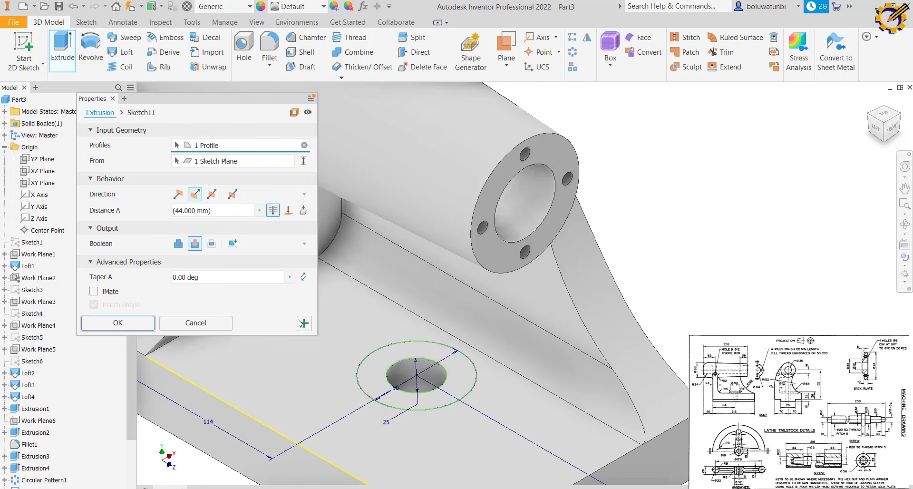
Extrude the ring between the 25 mm and 50 mm circles 6 mm upward, joined to the base
{"action": "left_click", "coordinate": [376, 369]}
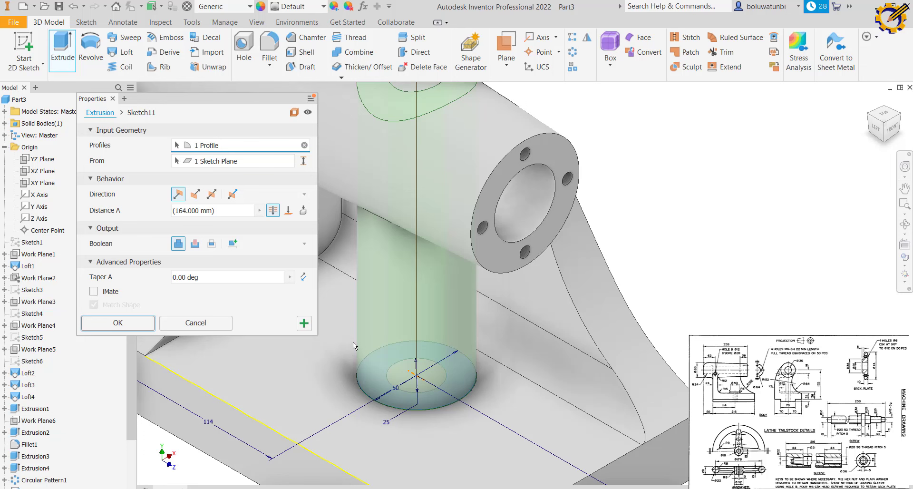
{"action": "left_click", "coordinate": [232, 211]}
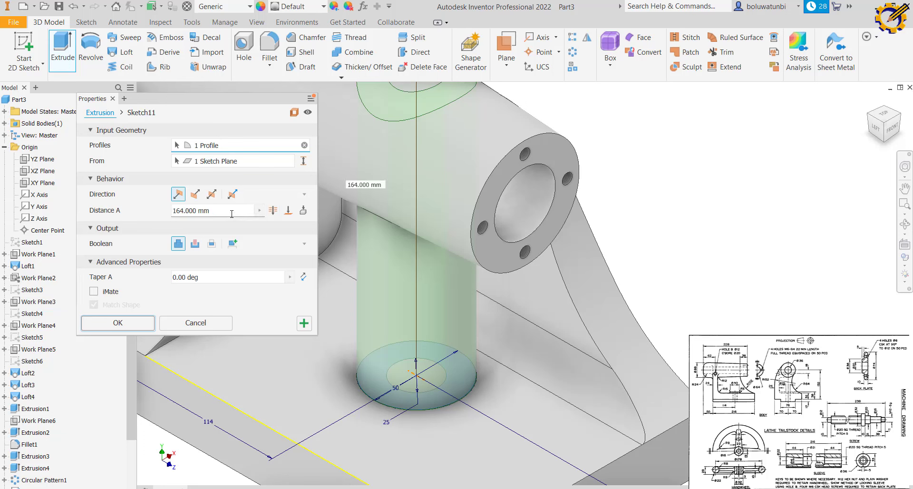
{"action": "type", "text": "6"}
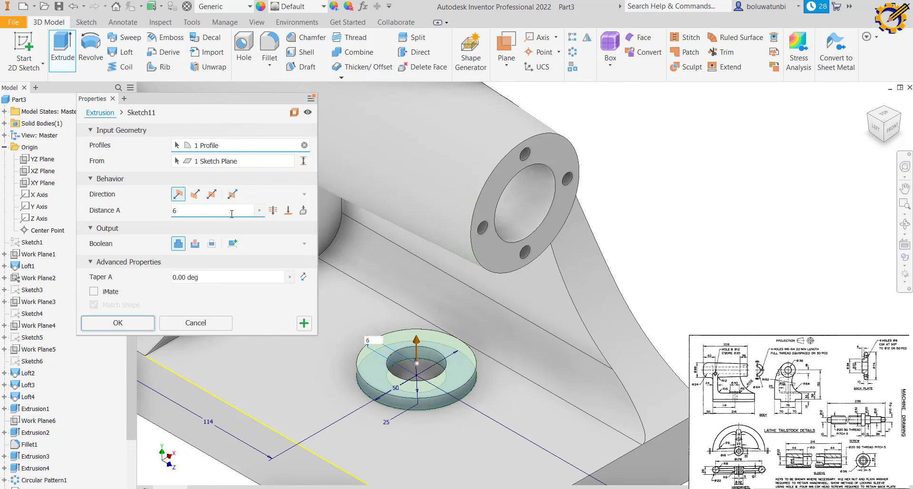
{"action": "left_click", "coordinate": [143, 325]}
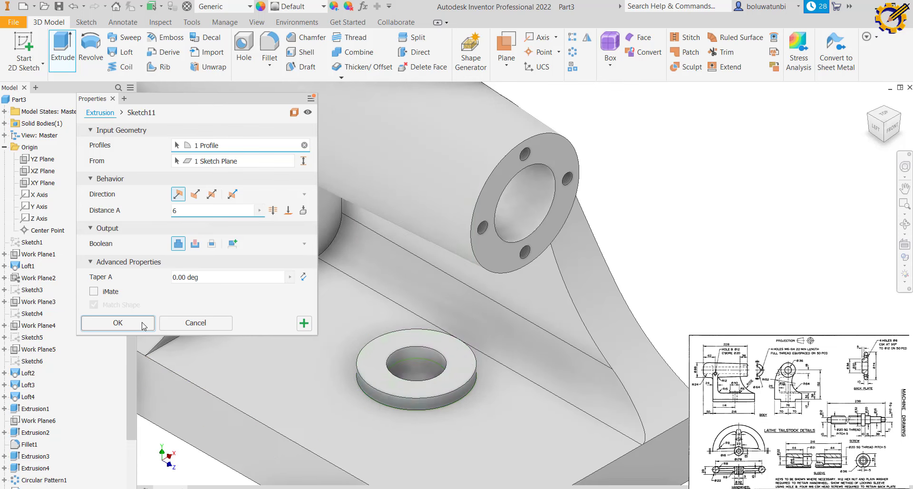
Fillet the edge where the raised ring boss meets the base with a 5 mm radius
{"action": "left_click", "coordinate": [270, 45]}
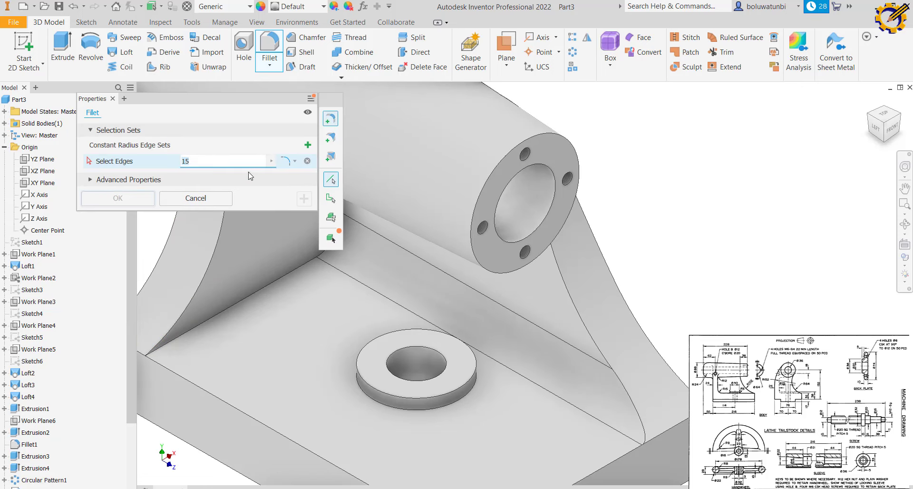
{"action": "type", "text": "5"}
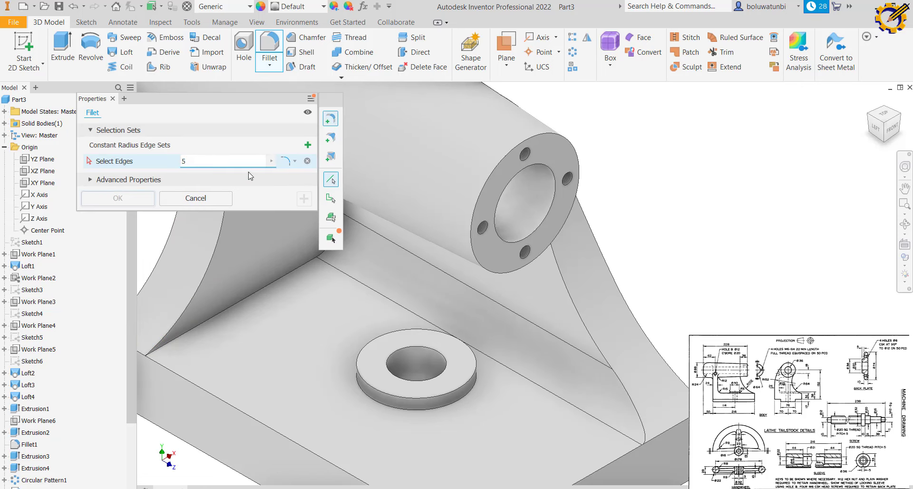
{"action": "left_click", "coordinate": [417, 407]}
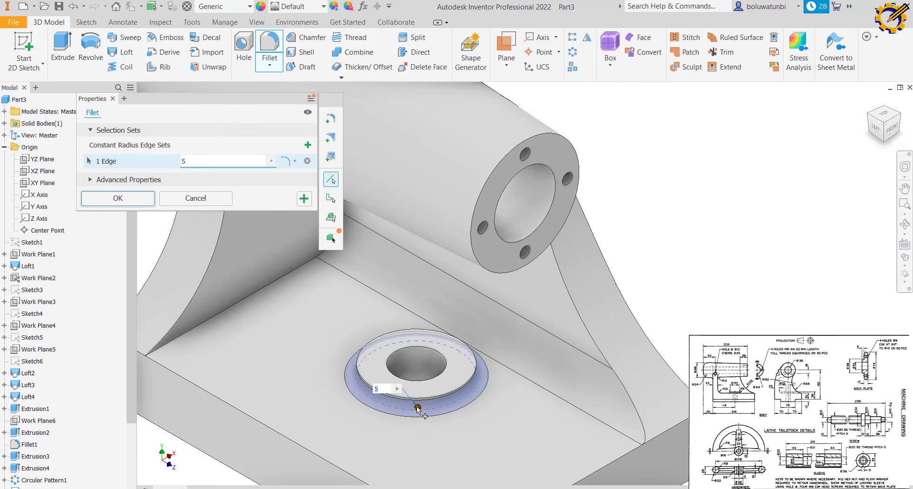
{"action": "left_click", "coordinate": [126, 200]}
{"action": "middle_click_drag", "start_coordinate": [427, 360], "coordinate": [428, 359], "text": "shift"}
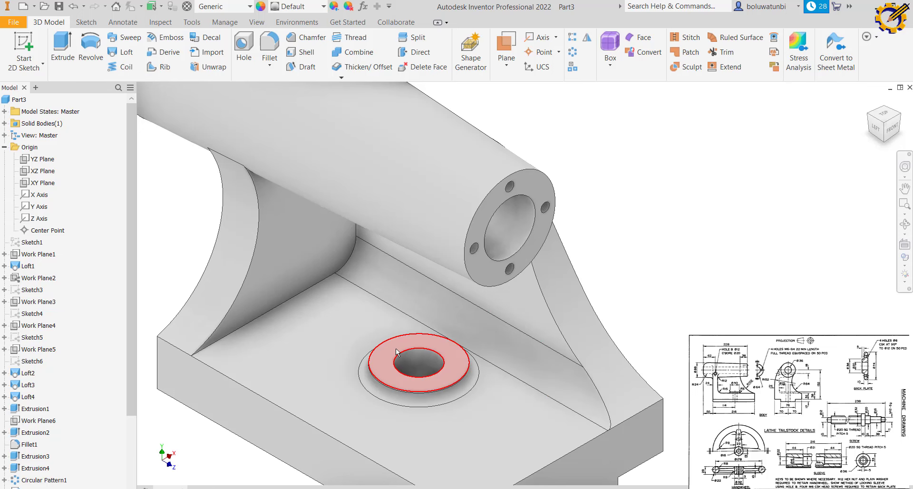
Try to create a work plane parallel to the YZ plane through a point on the base, and undo it
{"action": "mouse_move", "coordinate": [396, 352]}
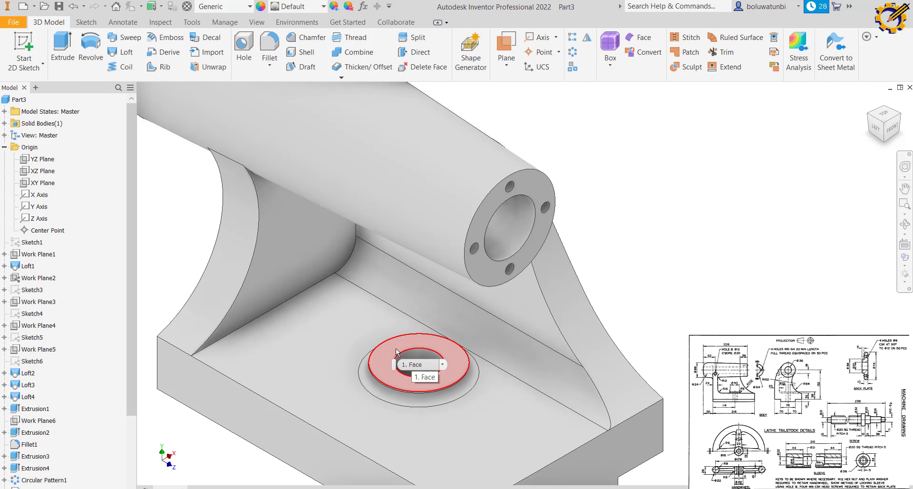
{"action": "left_click", "coordinate": [869, 119]}
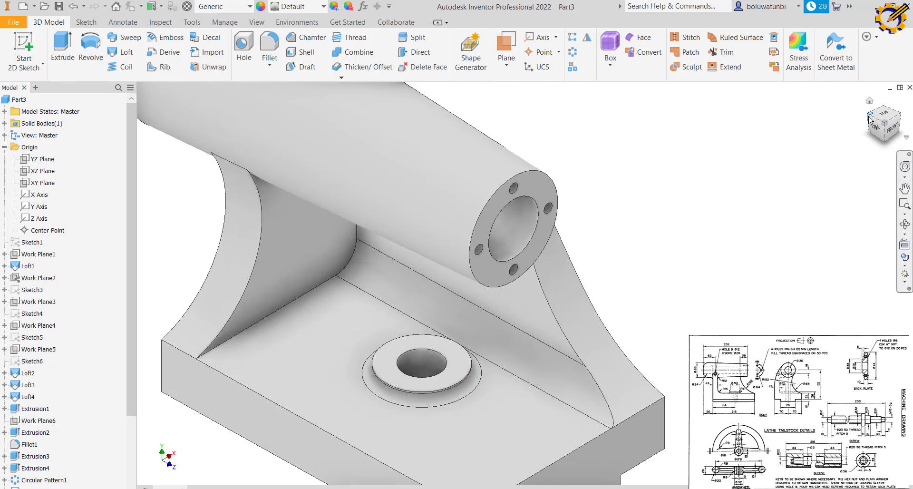
{"action": "left_click", "coordinate": [867, 123]}
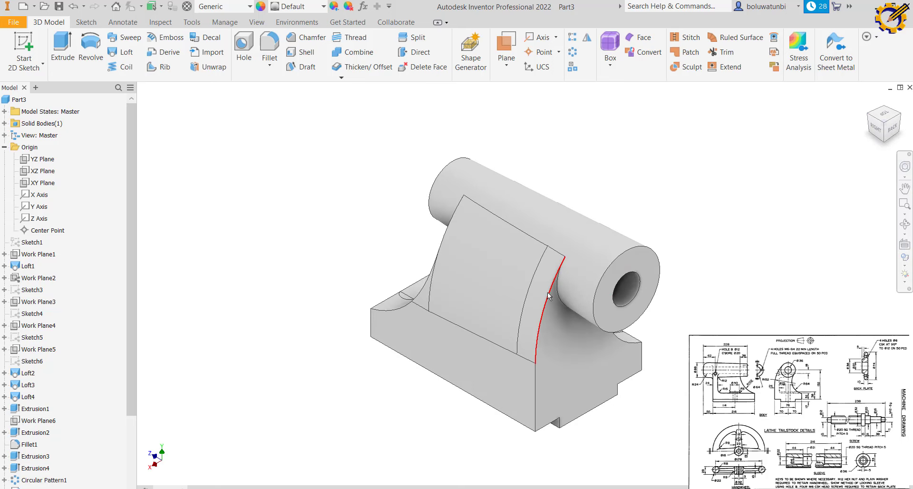
{"action": "mouse_move", "coordinate": [548, 295]}
{"action": "left_click", "coordinate": [53, 162]}
{"action": "left_click", "coordinate": [890, 138]}
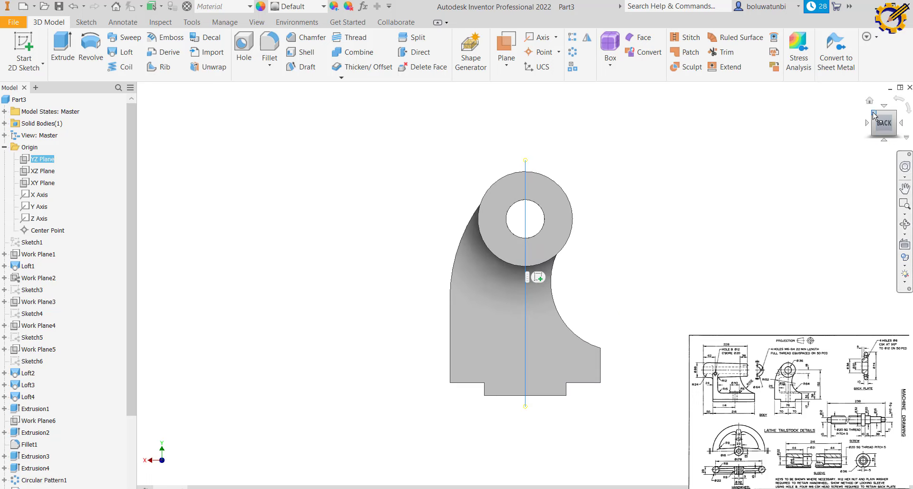
{"action": "left_click", "coordinate": [873, 116]}
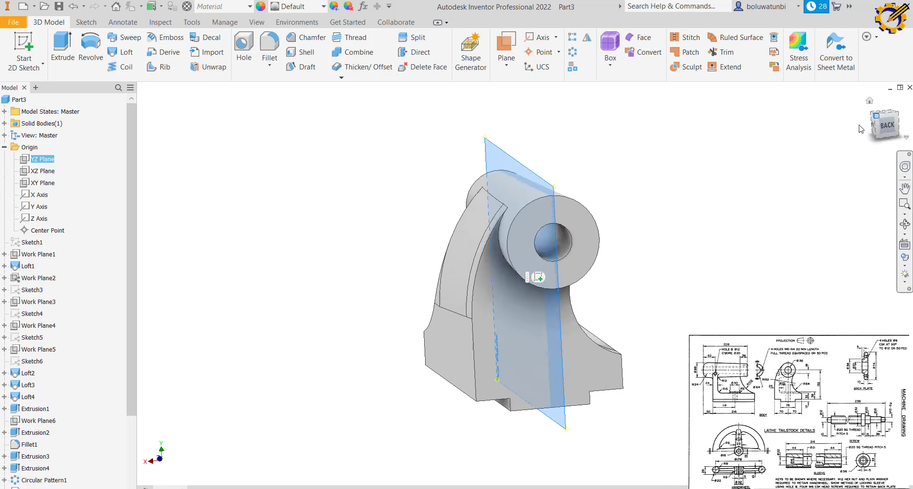
{"action": "left_click", "coordinate": [511, 53]}
{"action": "left_click", "coordinate": [515, 401]}
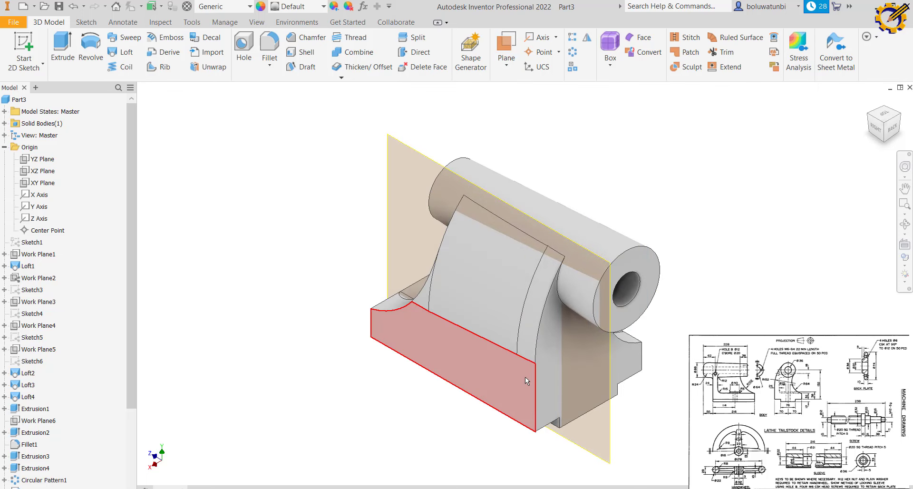
{"action": "key", "text": "ctrl+z"}
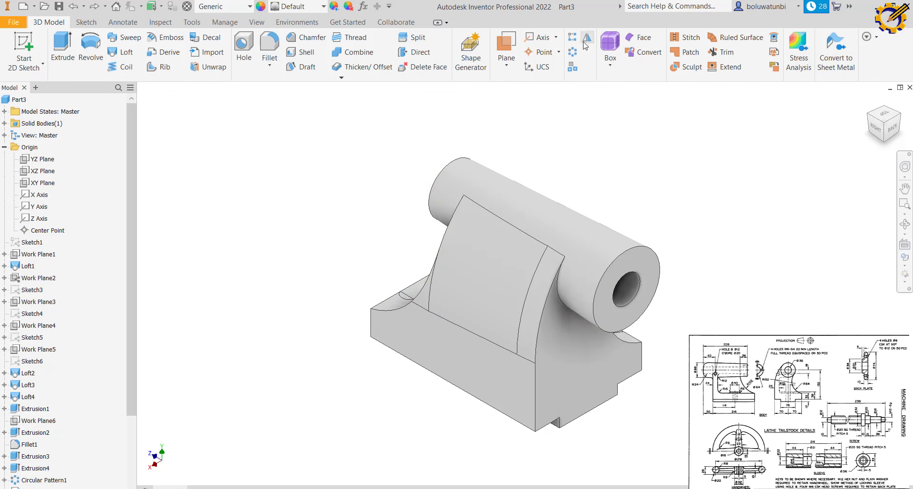
Create a work plane parallel to the base's long outer side face, passing through that face's upper corner
{"action": "left_click", "coordinate": [506, 45]}
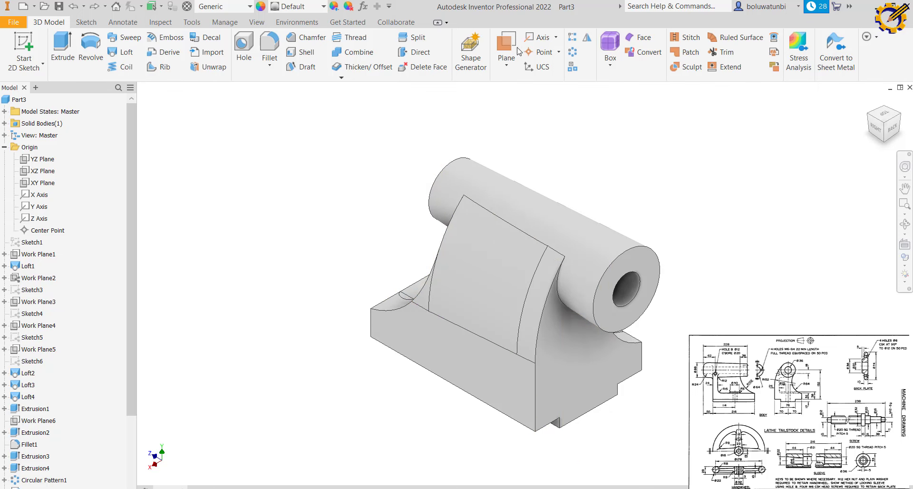
{"action": "left_click", "coordinate": [501, 378]}
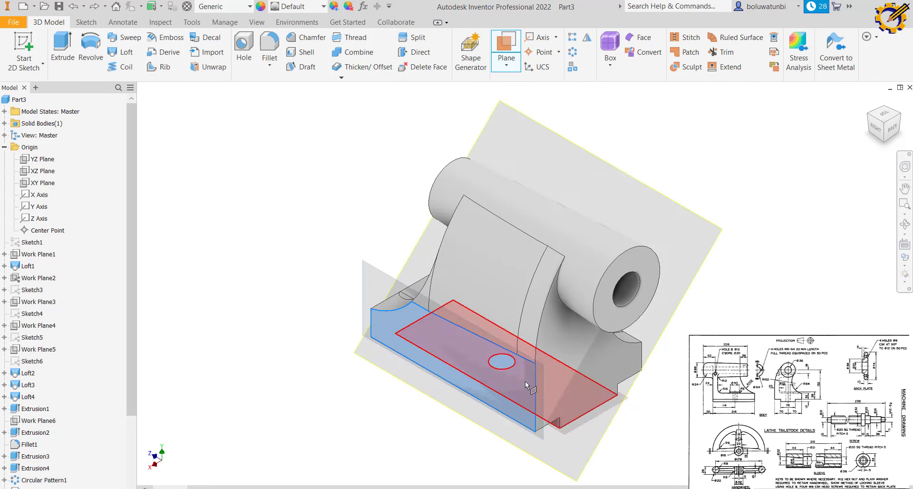
{"action": "left_click", "coordinate": [534, 366]}
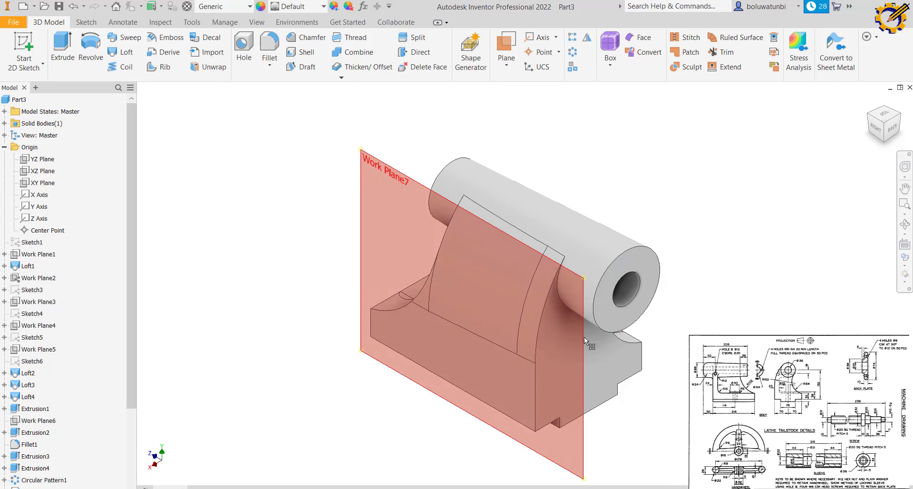
Sketch two concentric circles of 12 mm and 20 mm diameter on the new work plane, over the narrow strip beside the rib's edge
{"action": "left_click", "coordinate": [582, 337]}
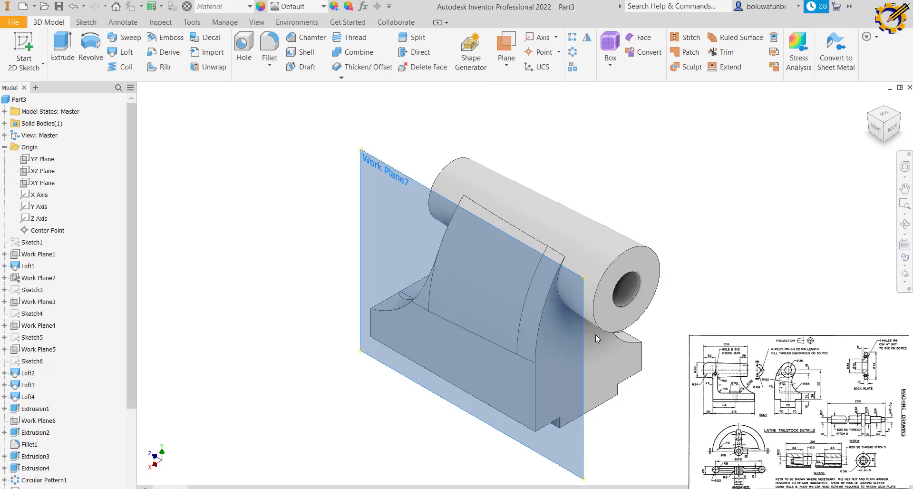
{"action": "key", "text": "Page_Up"}
{"action": "key", "text": "s"}
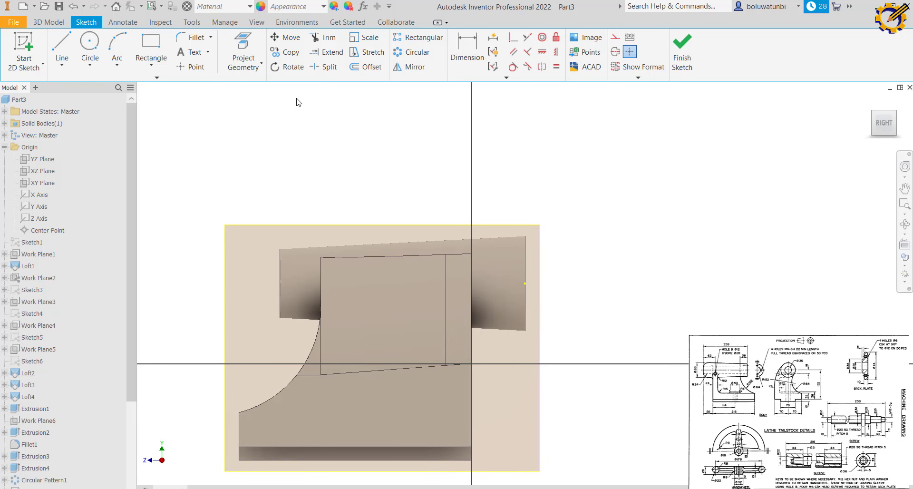
{"action": "left_click", "coordinate": [90, 44]}
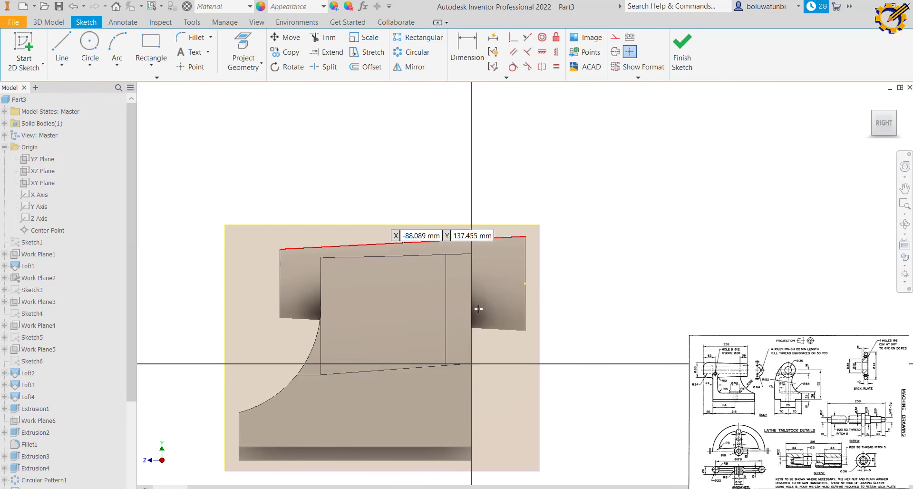
{"action": "left_click", "coordinate": [457, 321]}
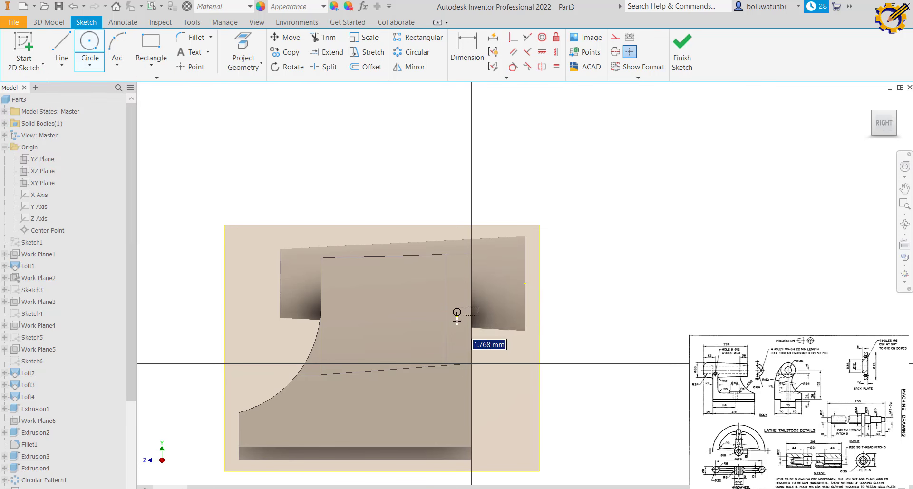
{"action": "type", "text": "12"}
{"action": "key", "text": "Return"}
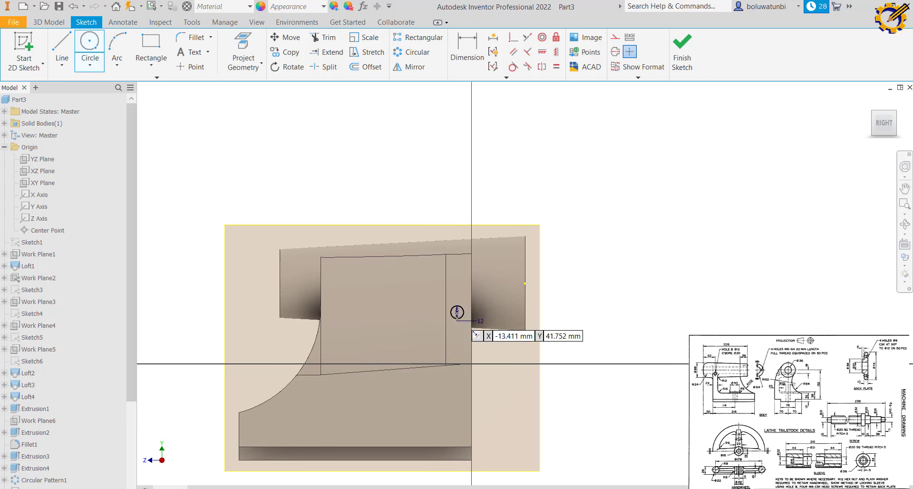
{"action": "left_click", "coordinate": [457, 305]}
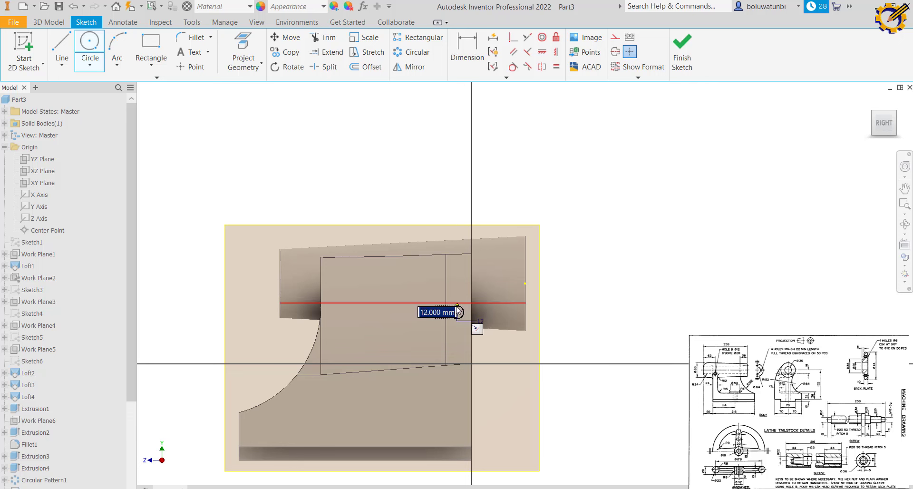
{"action": "key", "text": "Return"}
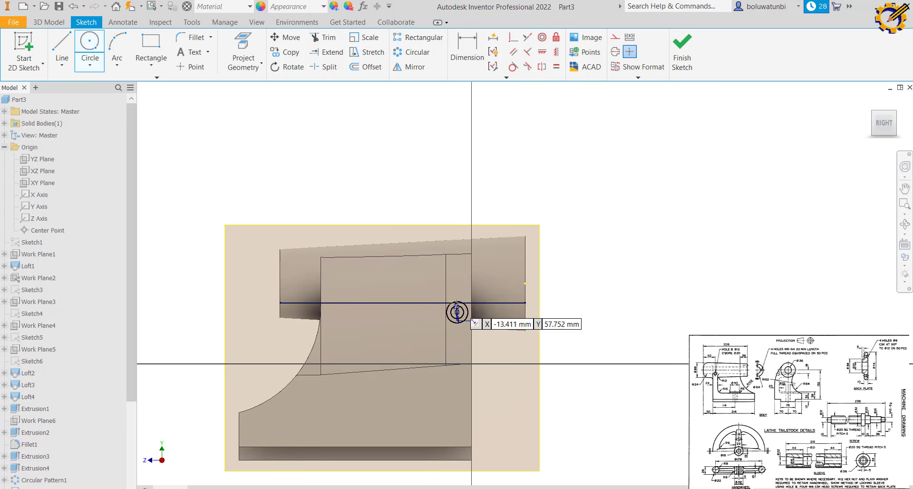
Dimension the circles' centre 62 mm horizontally from the centre point of the barrel's larger end
{"action": "left_click", "coordinate": [468, 56]}
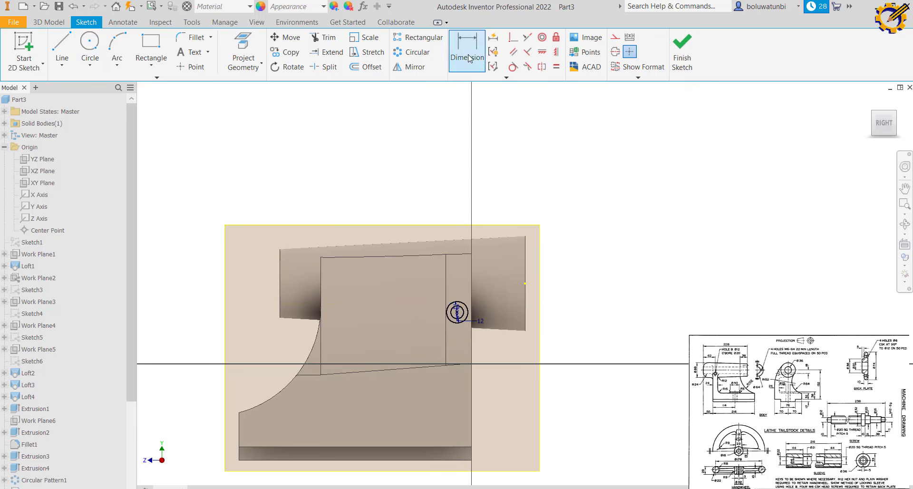
{"action": "left_click", "coordinate": [526, 284]}
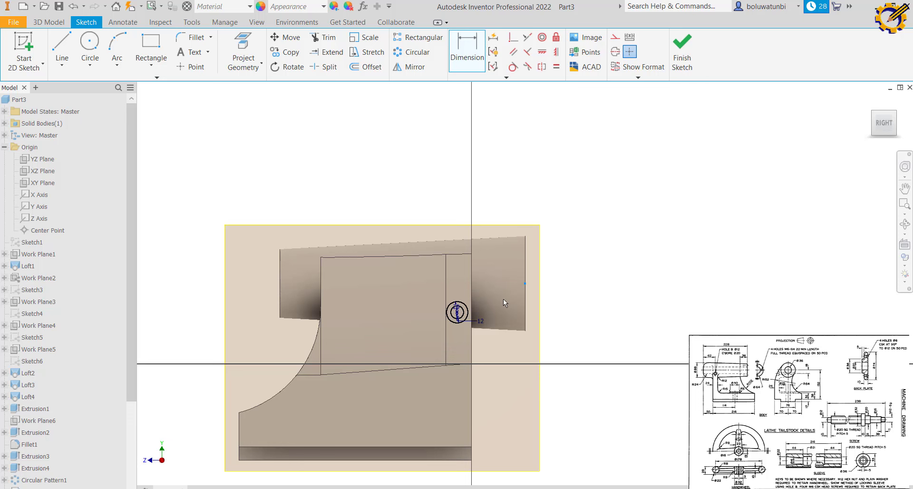
{"action": "left_click", "coordinate": [458, 312]}
{"action": "left_click", "coordinate": [495, 205]}
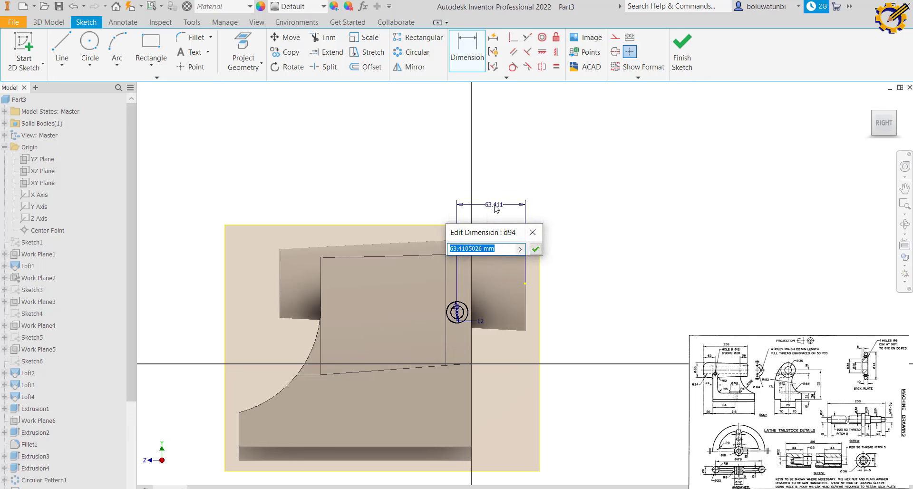
{"action": "type", "text": "62"}
{"action": "key", "text": "Return"}
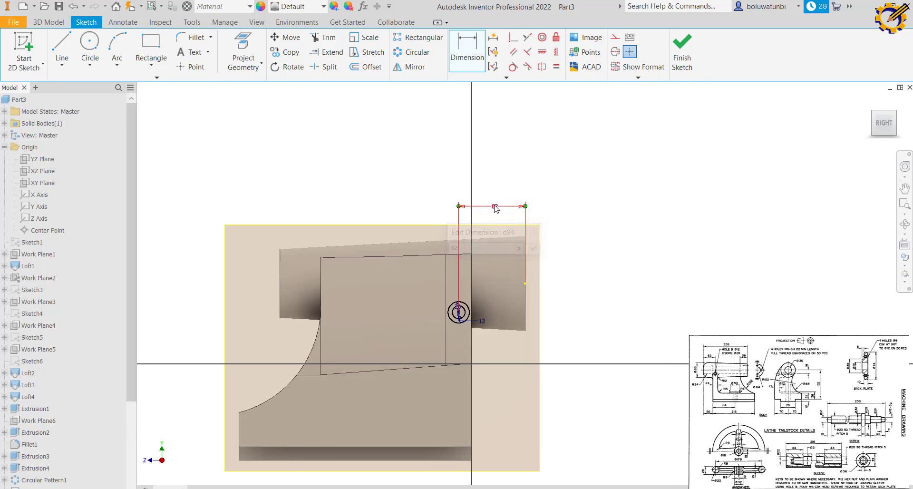
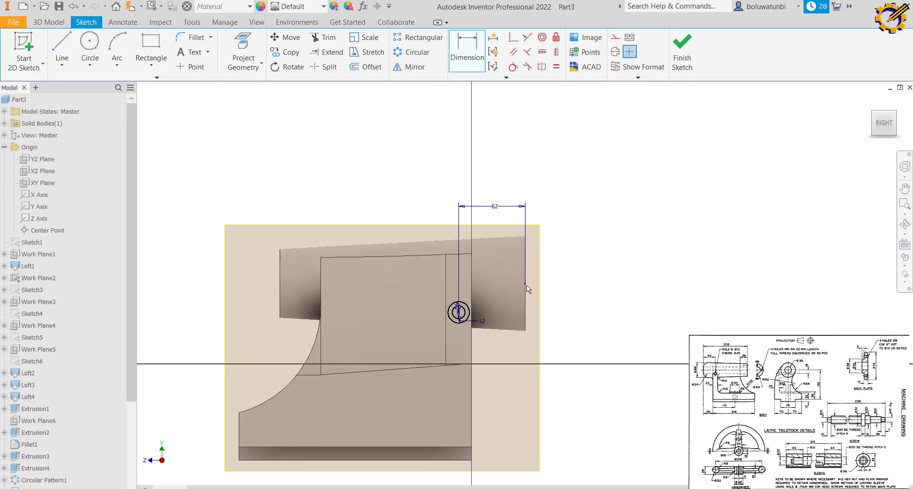
Dimension the circles' centre 18 mm vertically below the barrel end's centre point and finish the sketch
{"action": "left_click", "coordinate": [458, 311]}
{"action": "left_click", "coordinate": [524, 283]}
{"action": "left_click", "coordinate": [540, 297]}
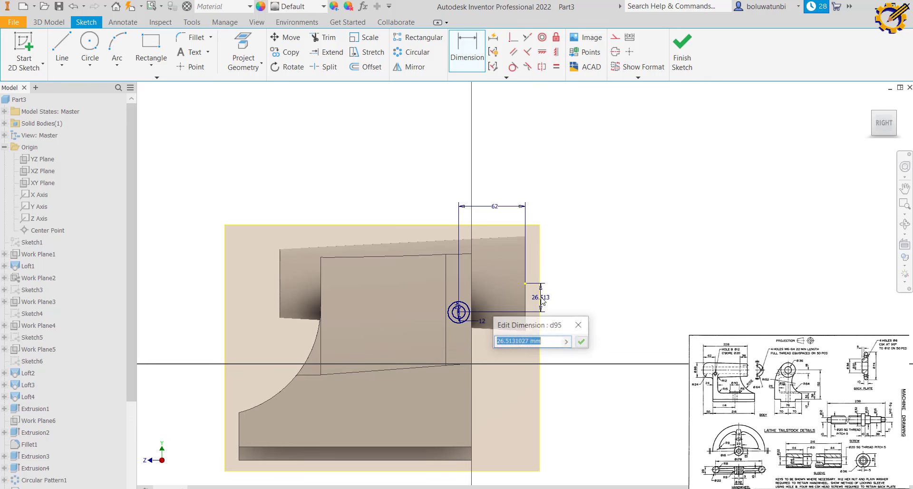
{"action": "type", "text": "18"}
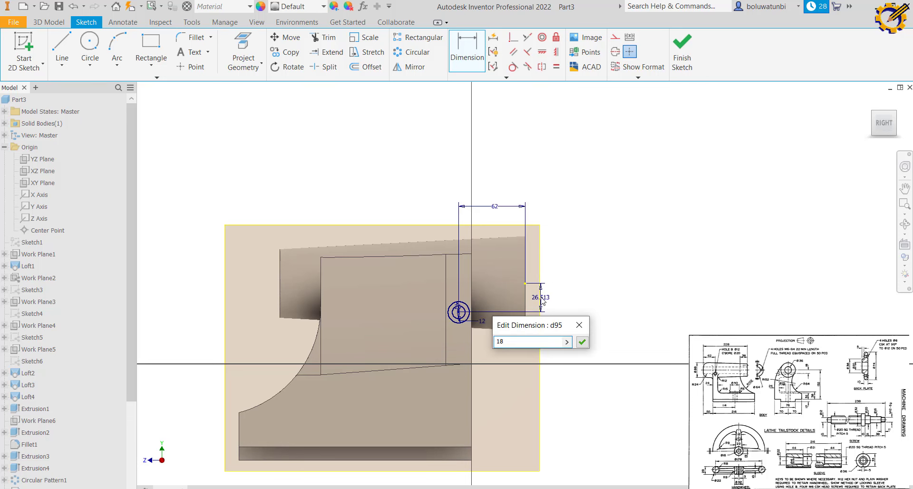
{"action": "key", "text": "Return"}
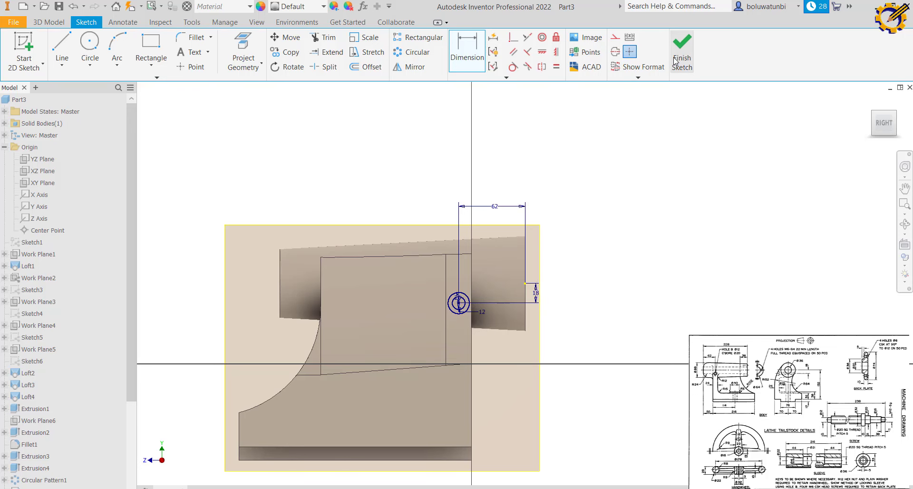
{"action": "left_click", "coordinate": [682, 52]}
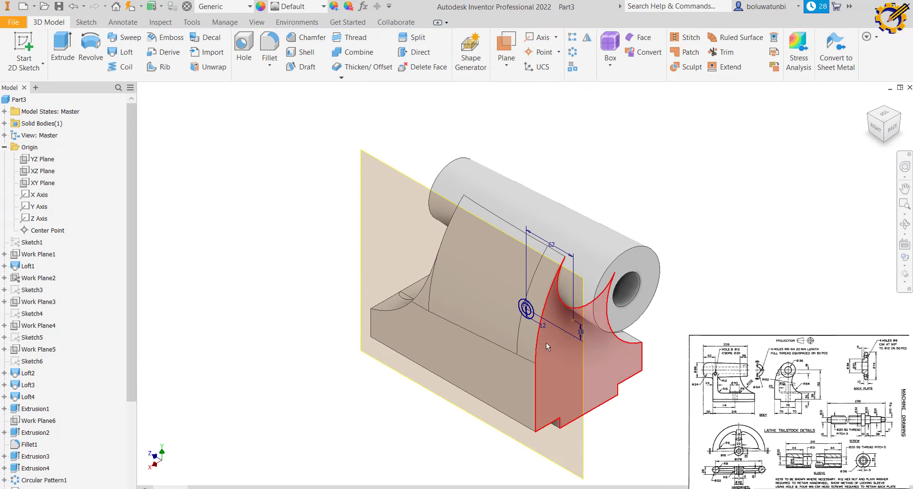
Examine the position of the hole circles relative to the barrel and rib from several sides
{"action": "scroll", "coordinate": [546, 342], "scroll_direction": "up", "scroll_amount": 4}
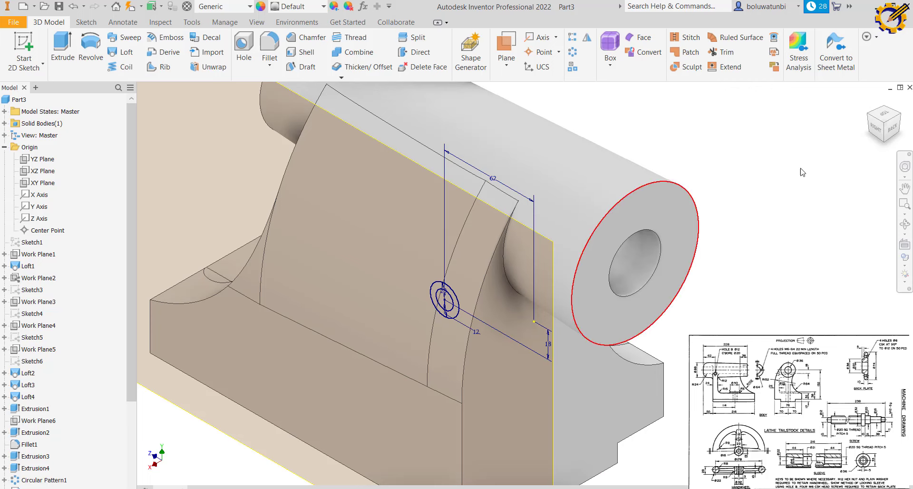
{"action": "left_click", "coordinate": [885, 125]}
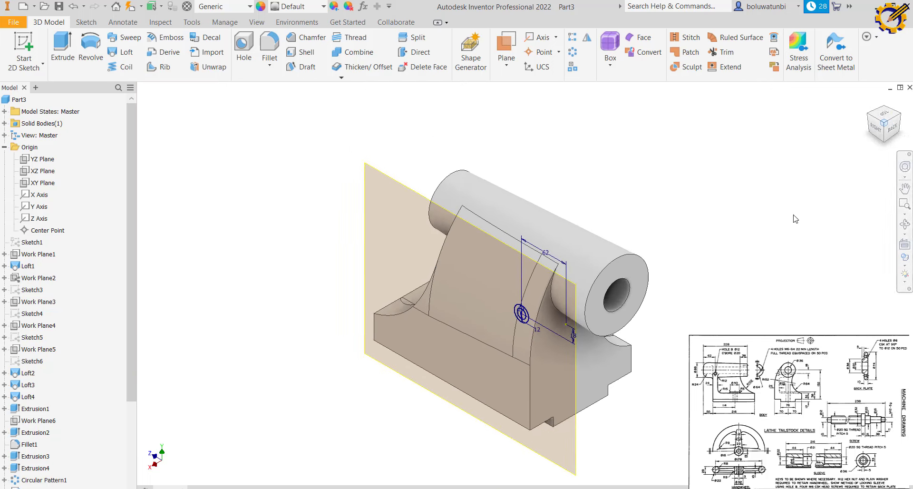
{"action": "left_click", "coordinate": [902, 118]}
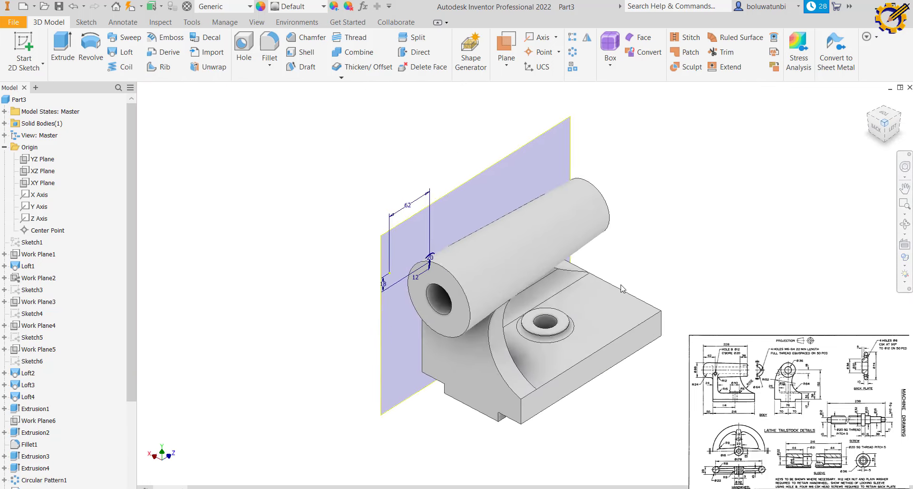
{"action": "left_click", "coordinate": [869, 115]}
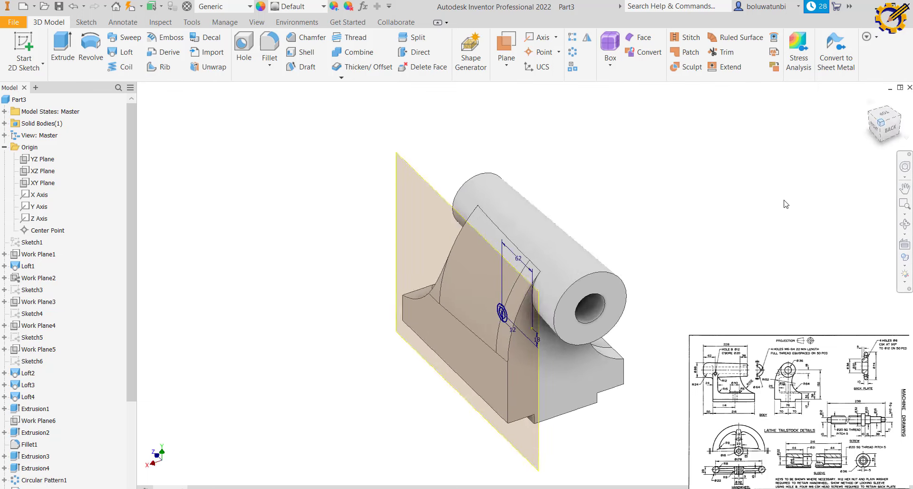
{"action": "scroll", "coordinate": [562, 329], "scroll_direction": "up", "scroll_amount": 5}
{"action": "scroll", "coordinate": [563, 329], "scroll_direction": "down", "scroll_amount": 5}
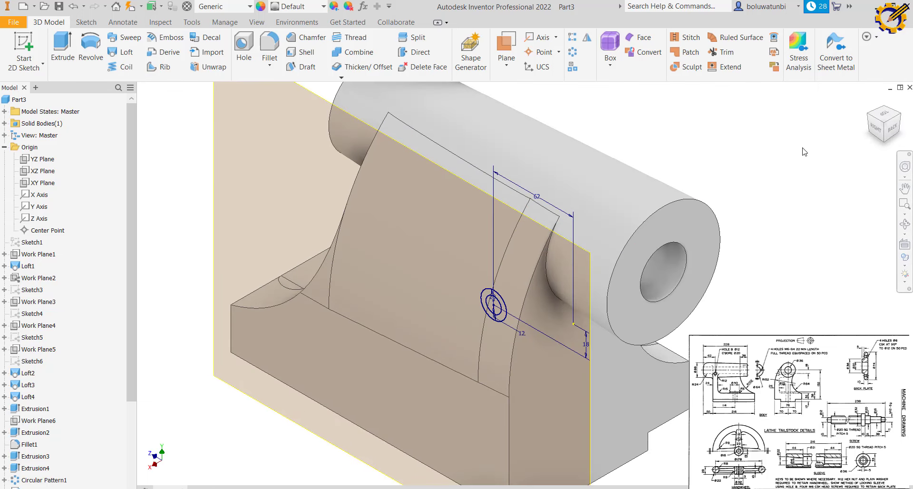
{"action": "left_click", "coordinate": [889, 130]}
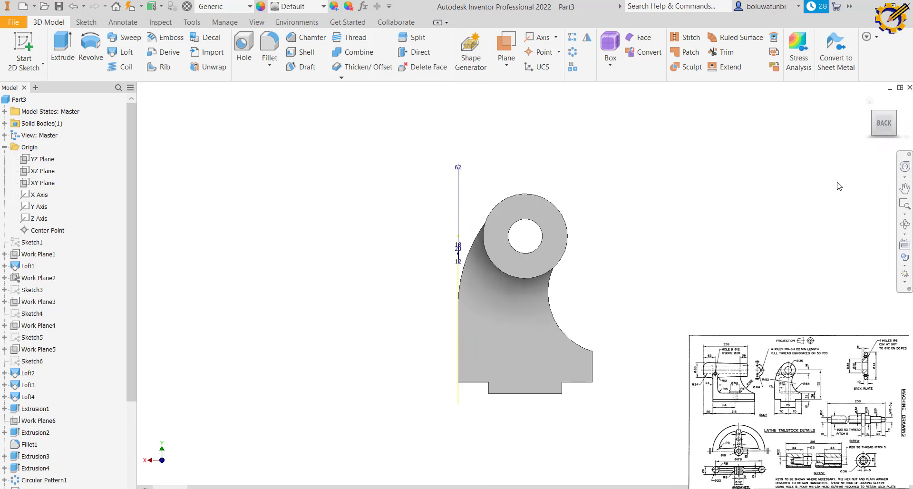
{"action": "left_click", "coordinate": [872, 113]}
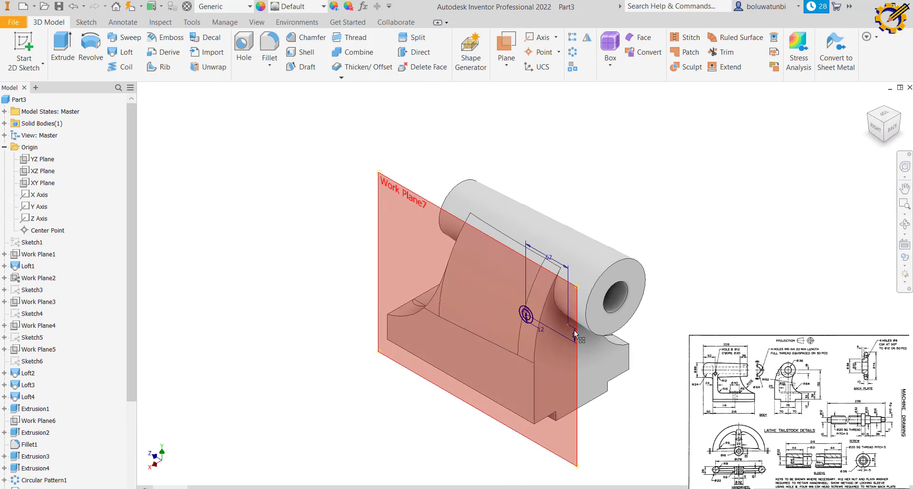
Extrude the inner 12 mm circle as a cut through all, in the flipped direction through the rib and barrel
{"action": "scroll", "coordinate": [574, 330], "scroll_direction": "up", "scroll_amount": 4}
{"action": "scroll", "coordinate": [562, 329], "scroll_direction": "down", "scroll_amount": 3}
{"action": "scroll", "coordinate": [521, 326], "scroll_direction": "up", "scroll_amount": 2}
{"action": "middle_click_drag", "start_coordinate": [507, 316], "coordinate": [501, 307]}
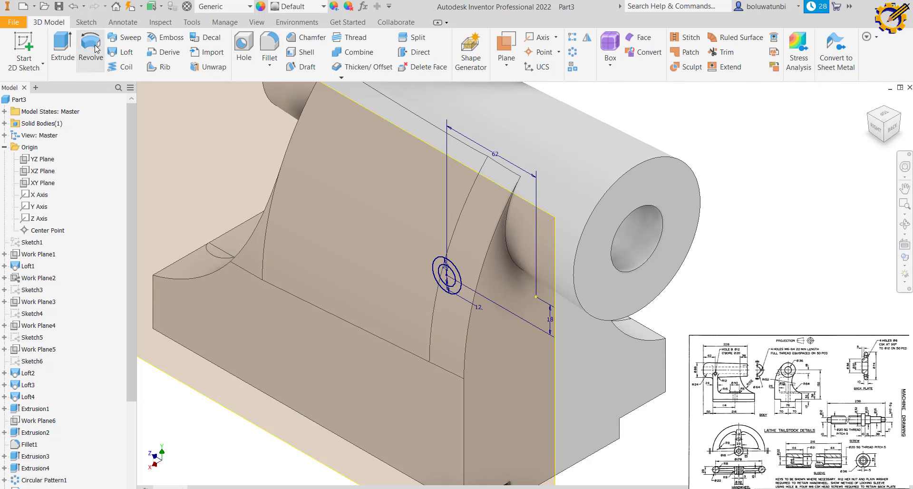
{"action": "left_click", "coordinate": [63, 53]}
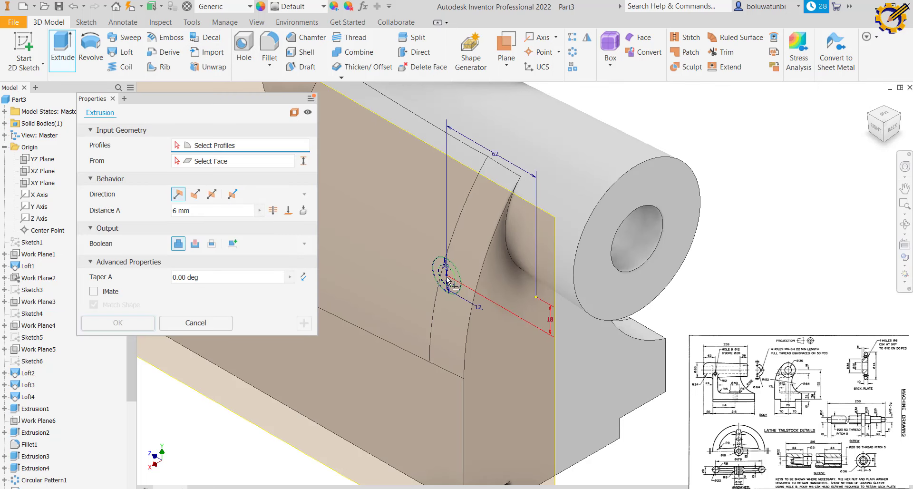
{"action": "scroll", "coordinate": [448, 280], "scroll_direction": "up", "scroll_amount": 3}
{"action": "scroll", "coordinate": [447, 280], "scroll_direction": "up", "scroll_amount": 2}
{"action": "left_click", "coordinate": [445, 283]}
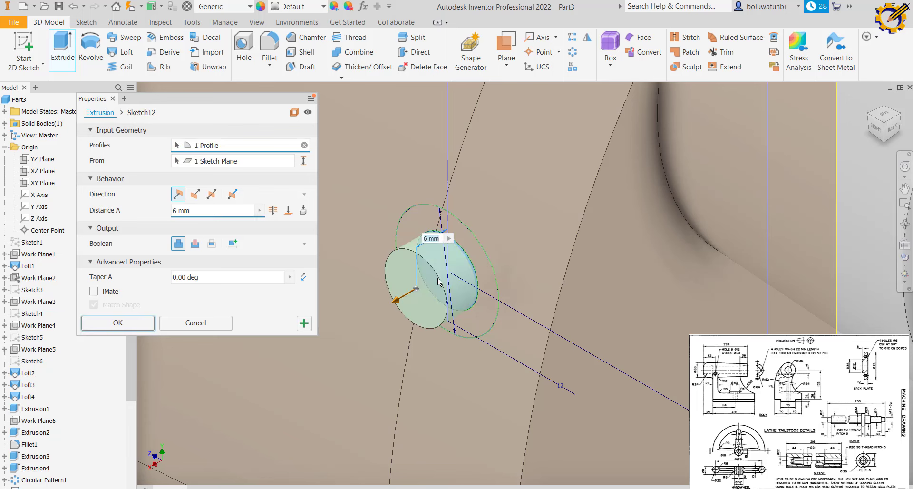
{"action": "left_click", "coordinate": [272, 210]}
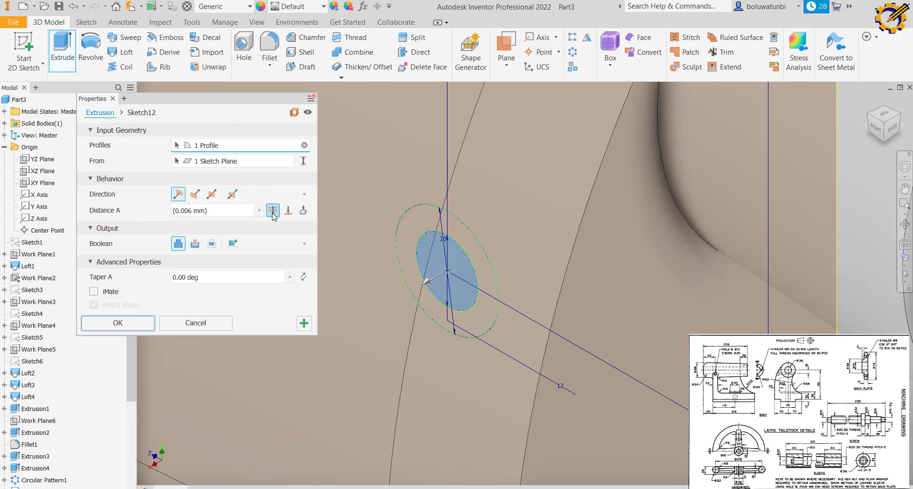
{"action": "left_click", "coordinate": [194, 194]}
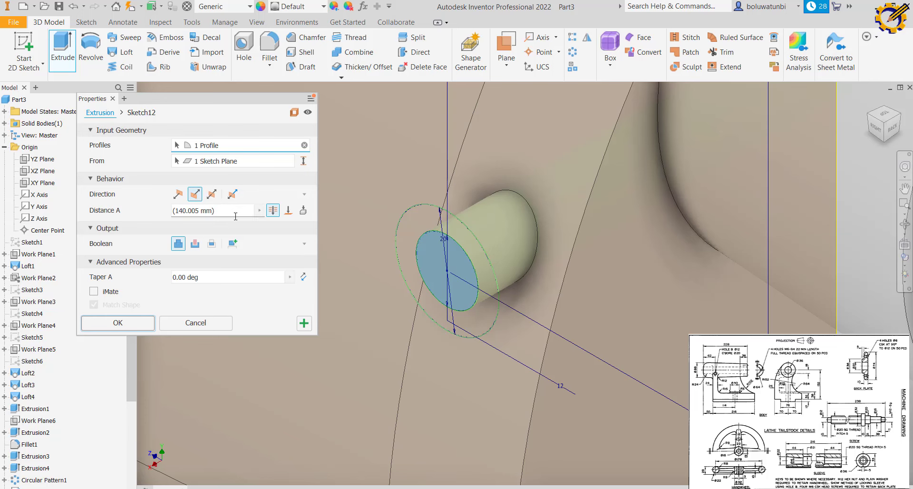
{"action": "left_click", "coordinate": [195, 243]}
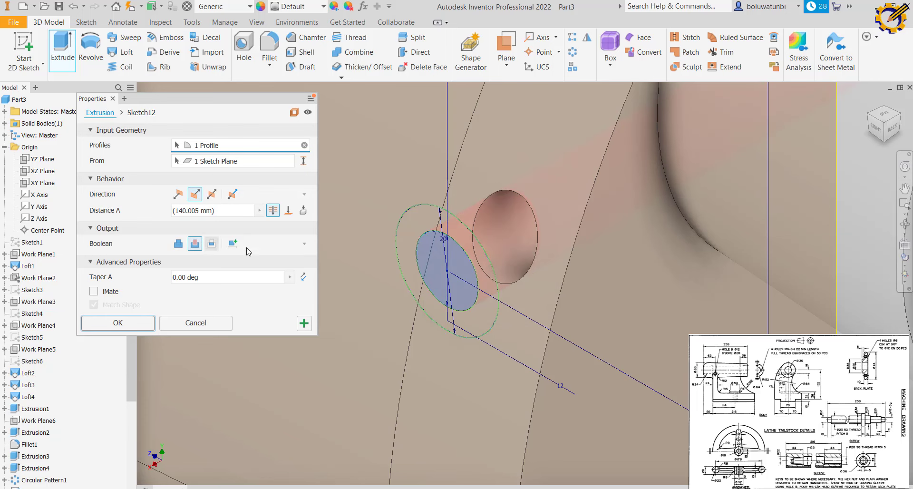
{"action": "scroll", "coordinate": [343, 261], "scroll_direction": "down", "scroll_amount": 3}
{"action": "scroll", "coordinate": [342, 257], "scroll_direction": "down", "scroll_amount": 3}
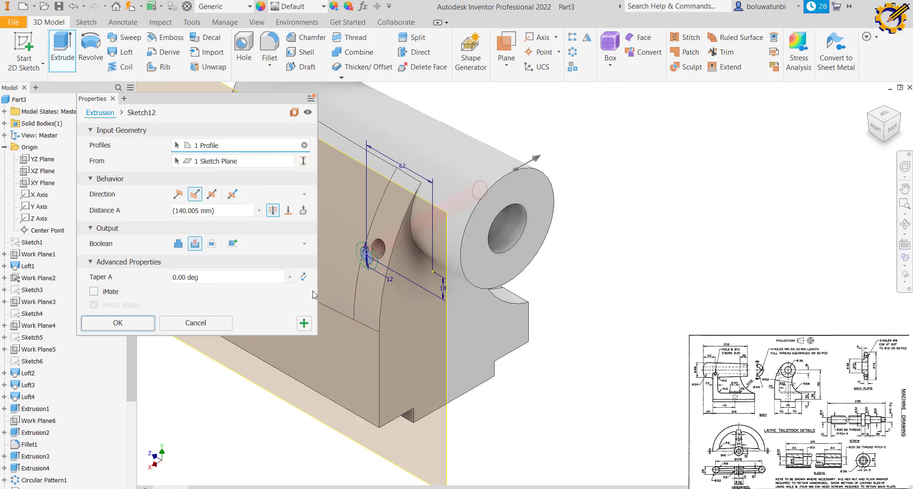
{"action": "left_click", "coordinate": [303, 323]}
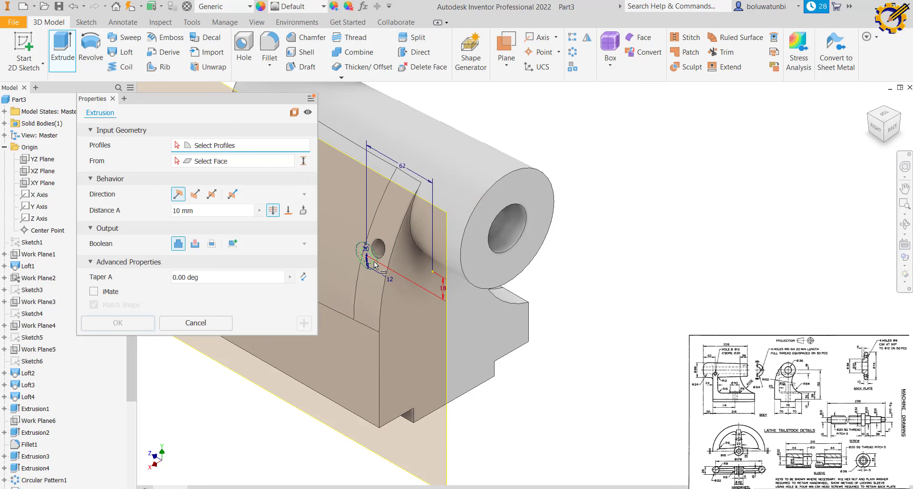
Set up a flipped extrusion of the ring between the two circles, trying the rib's narrow strip face as the limit before using a distance
{"action": "scroll", "coordinate": [375, 264], "scroll_direction": "up", "scroll_amount": 4}
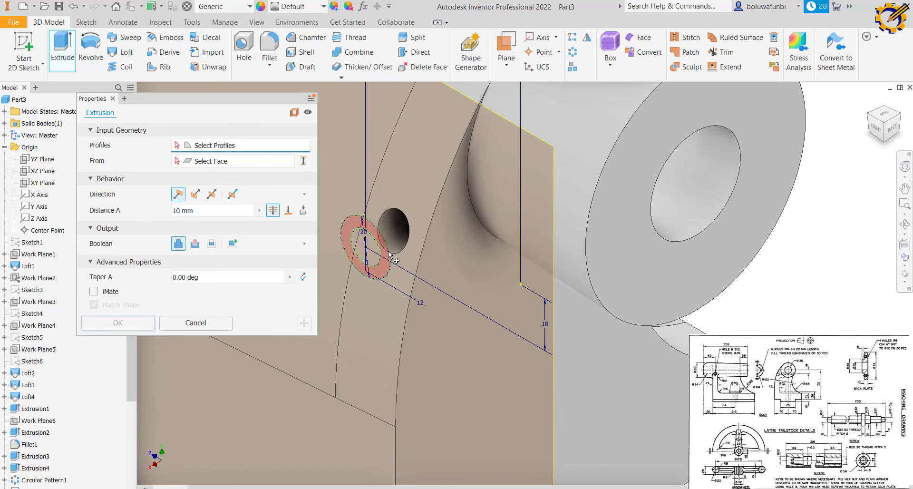
{"action": "left_click", "coordinate": [383, 253]}
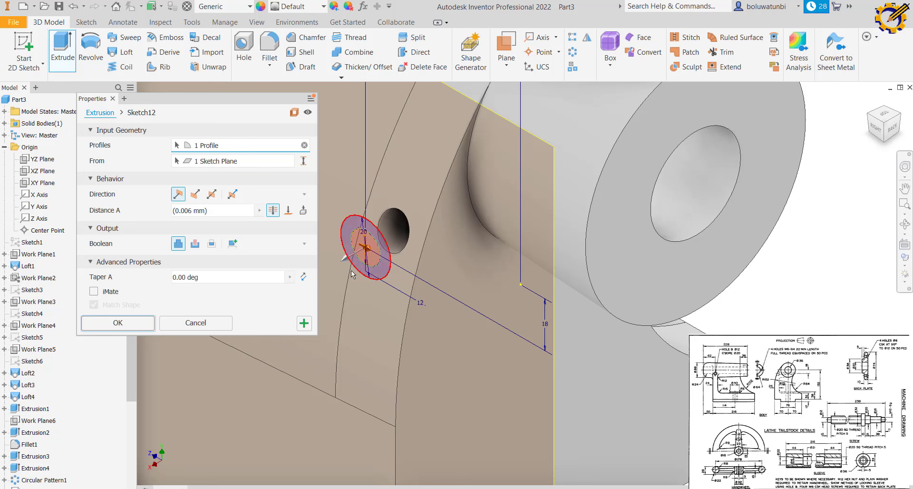
{"action": "left_click", "coordinate": [288, 210]}
{"action": "left_click", "coordinate": [392, 333]}
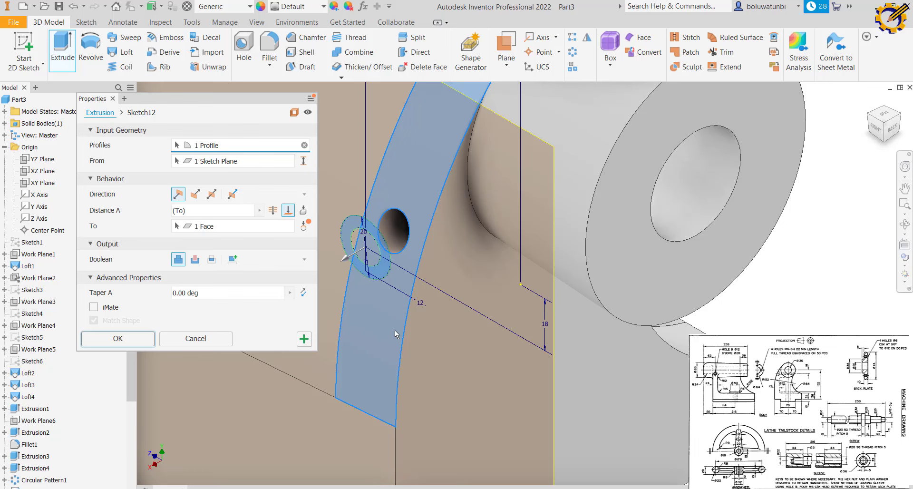
{"action": "scroll", "coordinate": [456, 319], "scroll_direction": "down", "scroll_amount": 3}
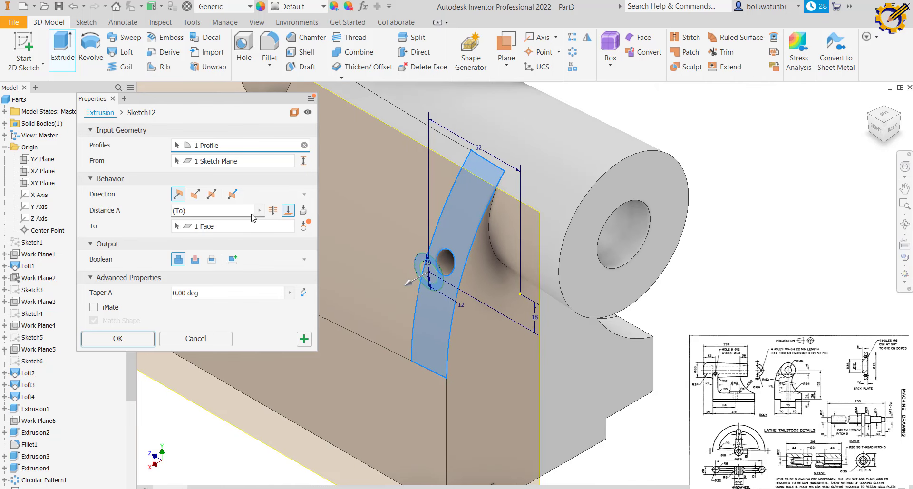
{"action": "left_click", "coordinate": [195, 194]}
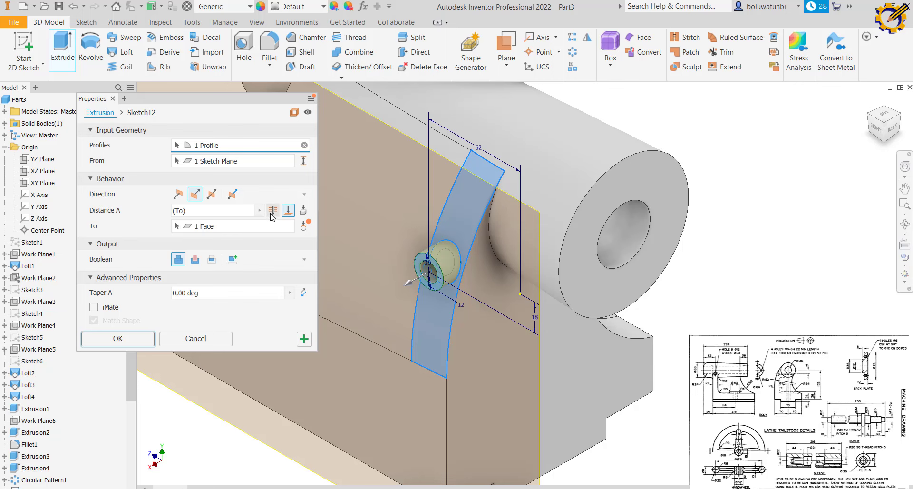
{"action": "left_click", "coordinate": [222, 212]}
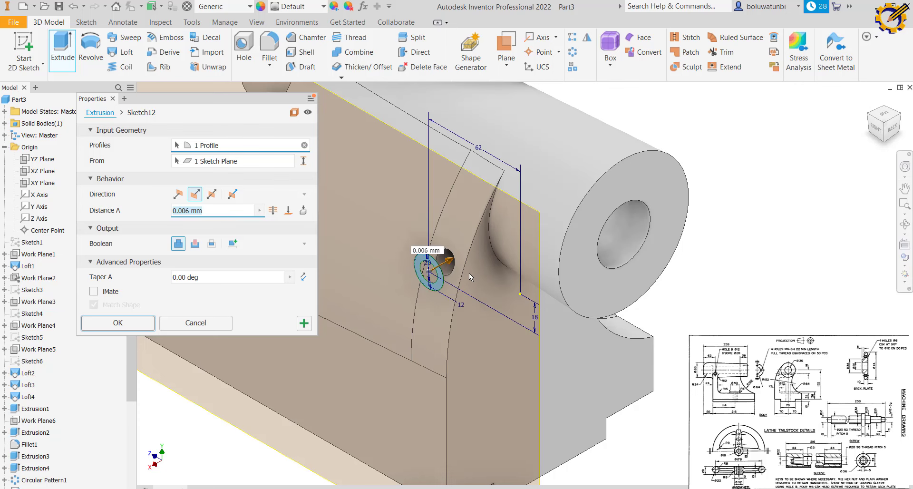
Try depths of 20 mm and 30 mm for the ring extrusion
{"action": "scroll", "coordinate": [469, 273], "scroll_direction": "down", "scroll_amount": 3}
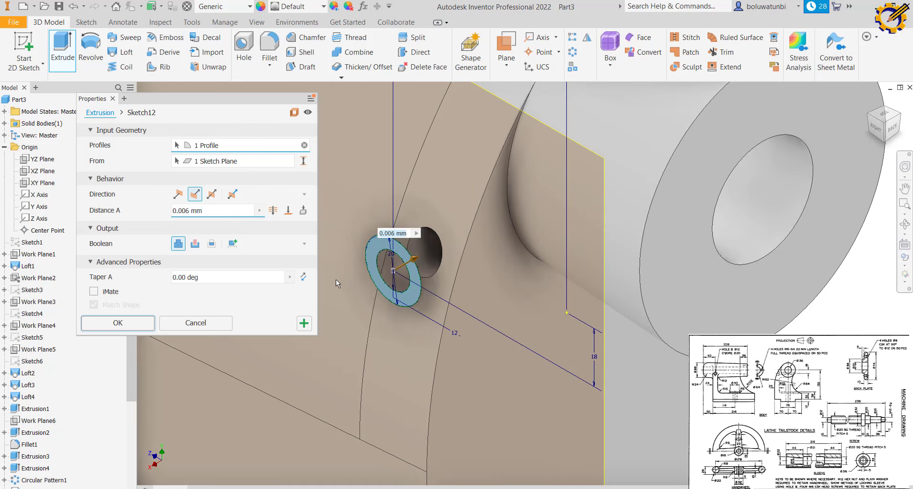
{"action": "left_click", "coordinate": [223, 212]}
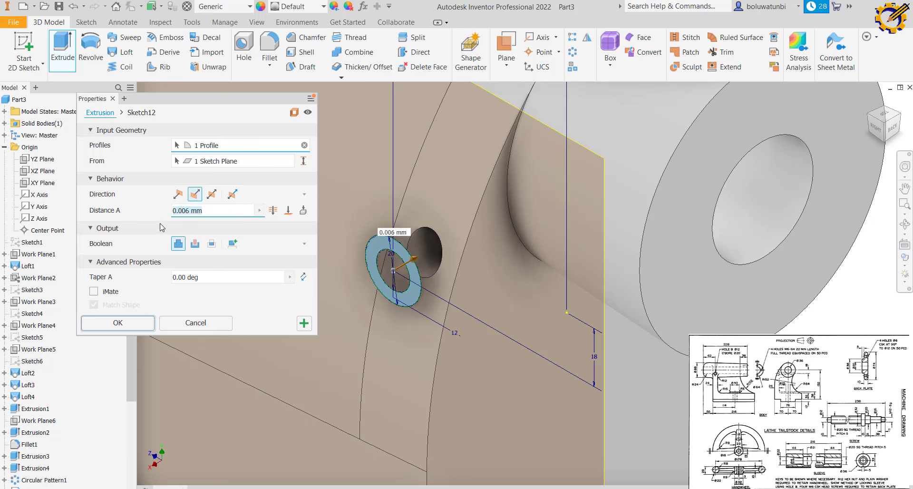
{"action": "type", "text": "2"}
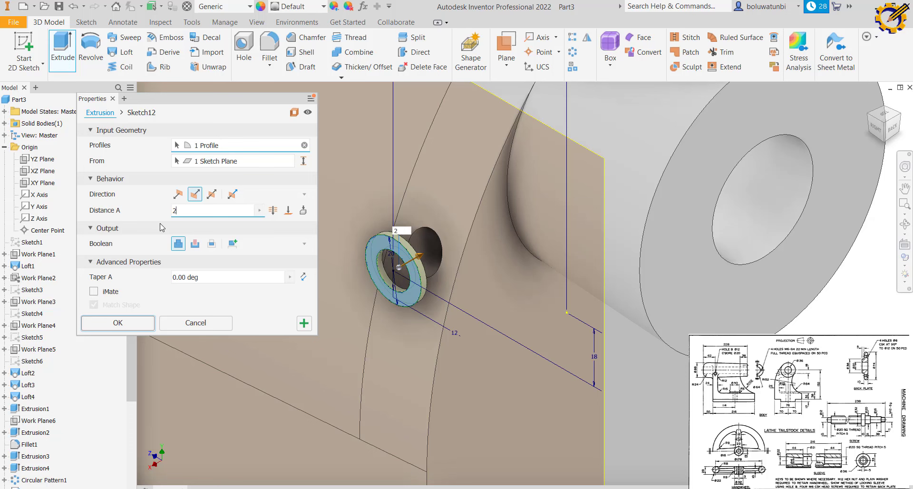
{"action": "type", "text": "0"}
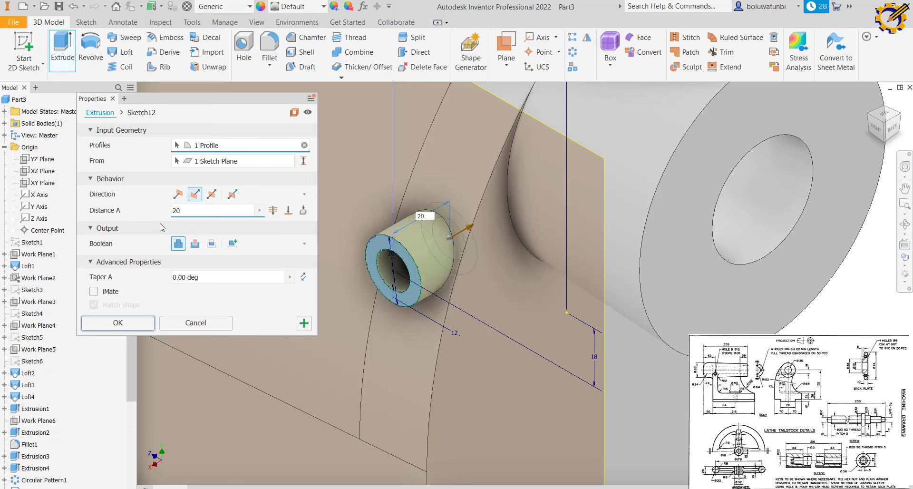
{"action": "key", "text": "BackSpace"}
{"action": "key", "text": "BackSpace"}
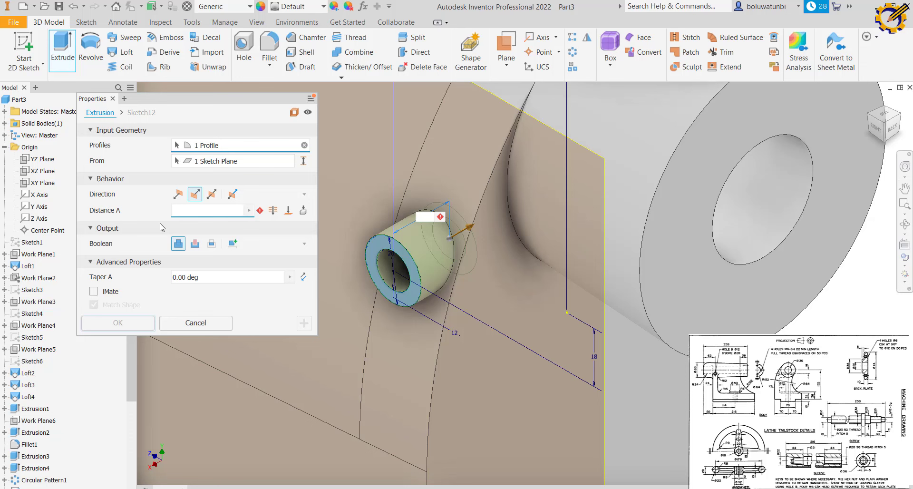
{"action": "type", "text": "30"}
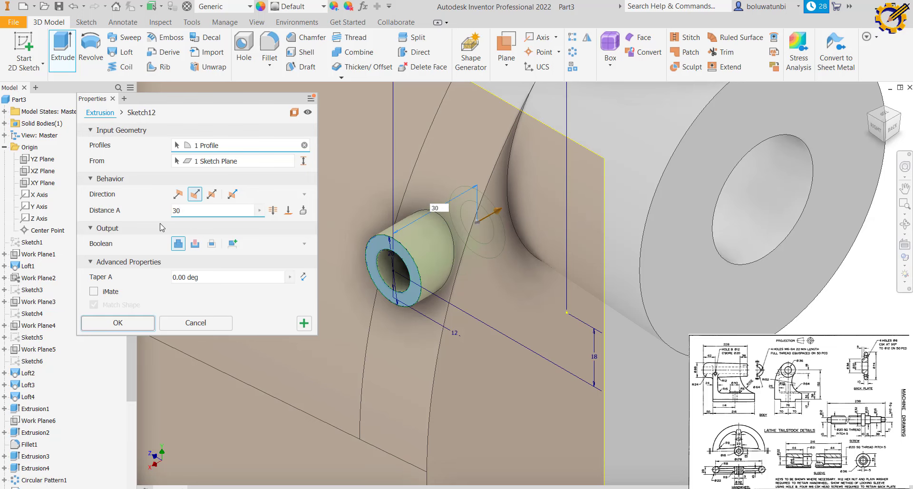
Set the ring extrusion's depth to 25 mm and cut it from the body as the counterbore
{"action": "left_click", "coordinate": [891, 128]}
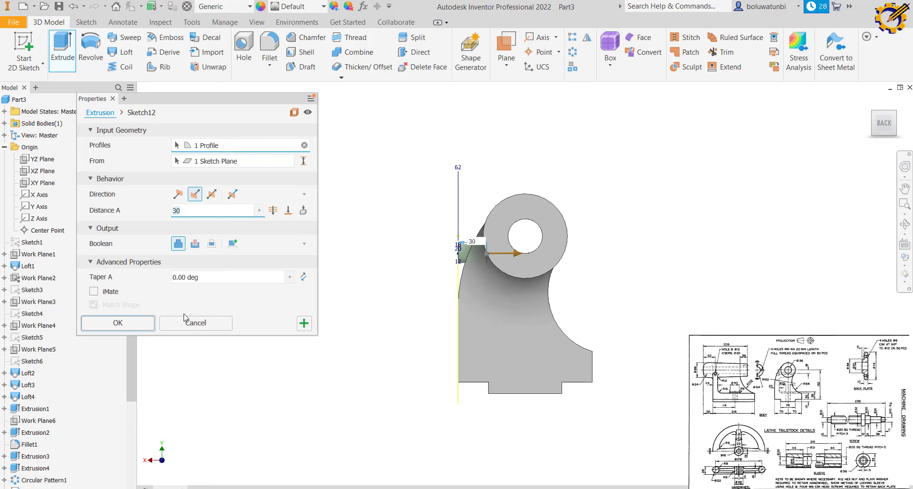
{"action": "type", "text": "20"}
{"action": "type", "text": "5"}
{"action": "left_click", "coordinate": [195, 243]}
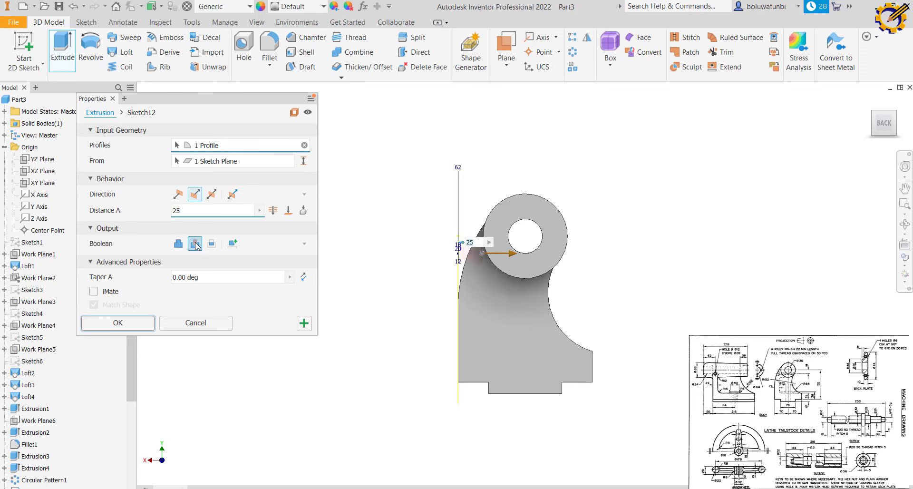
{"action": "left_click", "coordinate": [142, 326]}
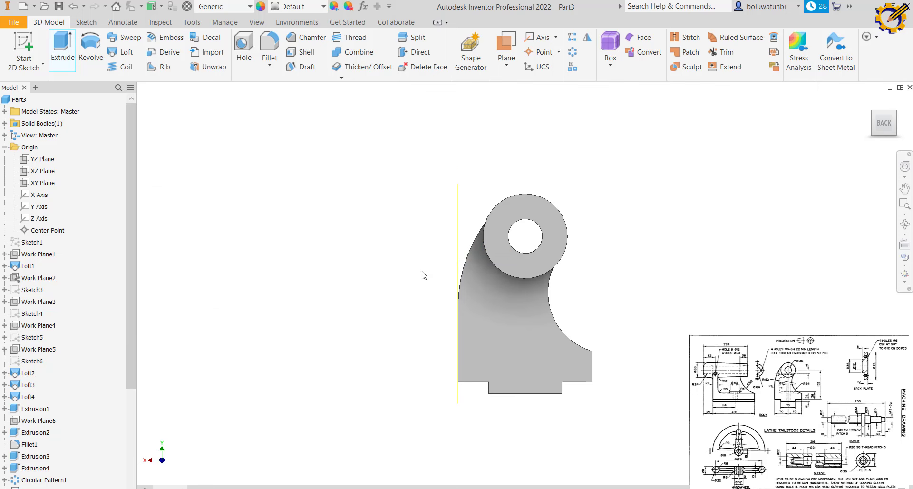
Hide the work plane that carries the hole sketch beside the rib
{"action": "left_click", "coordinate": [873, 116]}
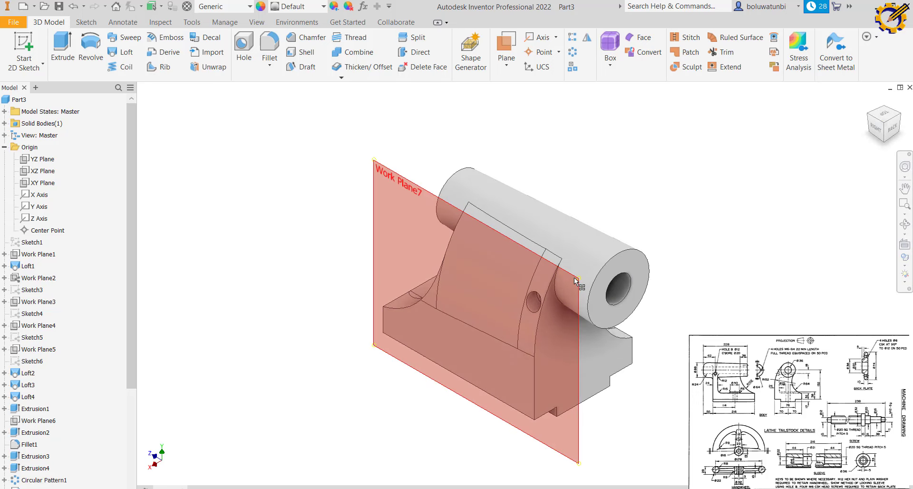
{"action": "right_click", "coordinate": [574, 279]}
{"action": "left_click", "coordinate": [605, 287]}
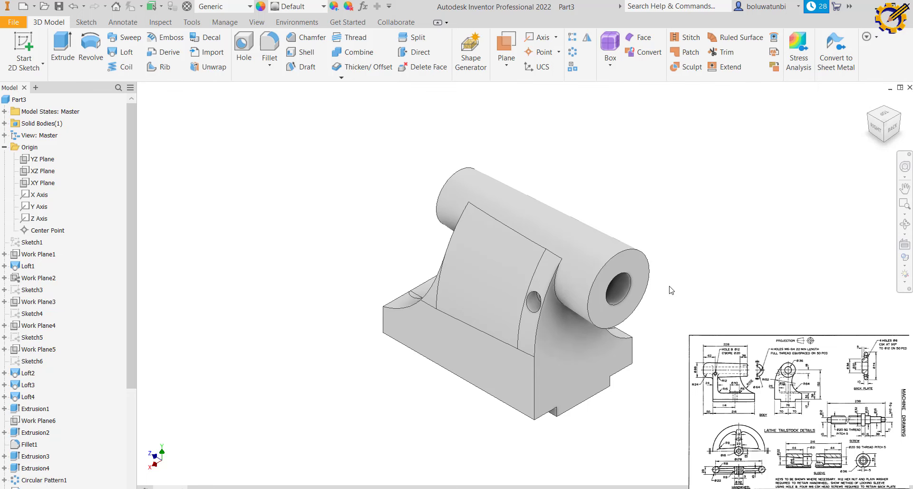
Fillet the outer edge of the barrel's larger end with a 24 mm radius
{"action": "left_click", "coordinate": [269, 46]}
{"action": "key", "text": "BackSpace"}
{"action": "type", "text": "24"}
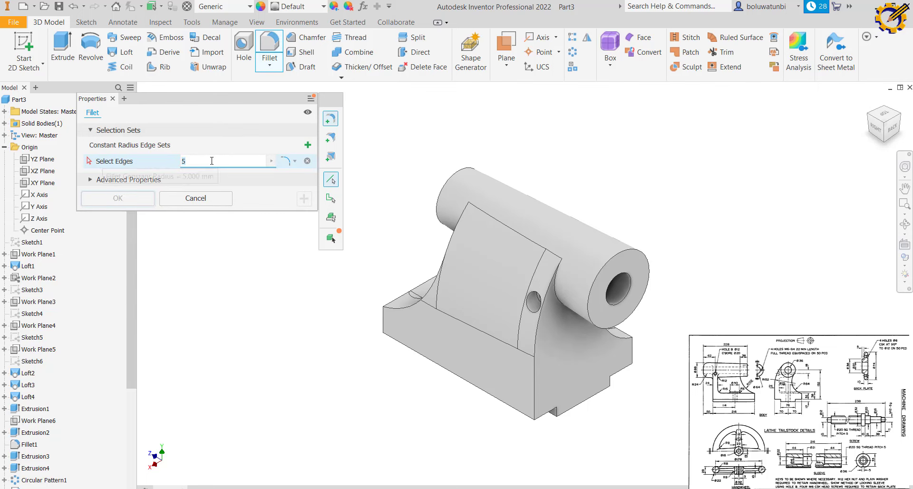
{"action": "left_click", "coordinate": [647, 266]}
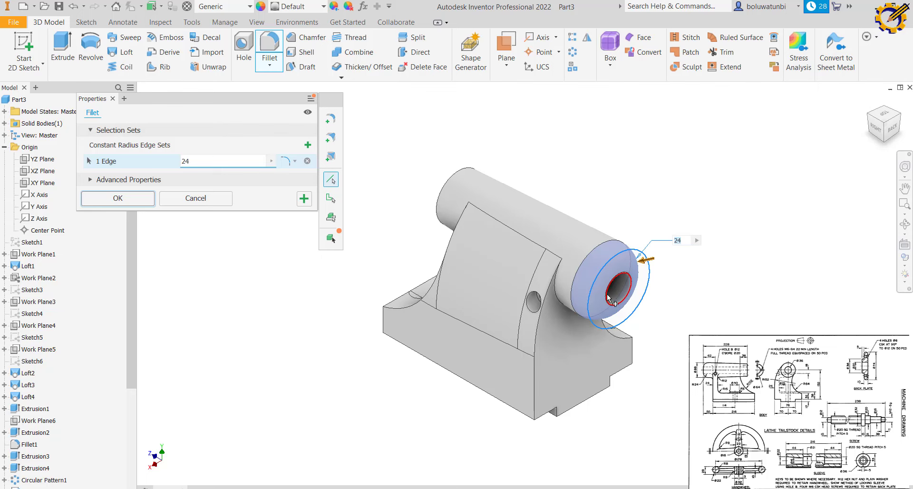
{"action": "left_click", "coordinate": [305, 201]}
Try to fillet the curved edge where the rib's end face meets the barrel, using radii of 12, 8, 5 and 2 mm
{"action": "type", "text": "12"}
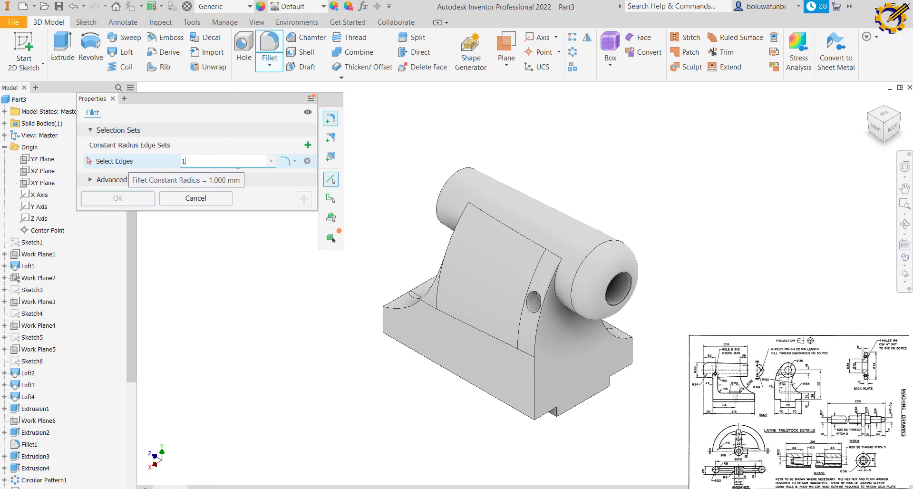
{"action": "left_click", "coordinate": [551, 292]}
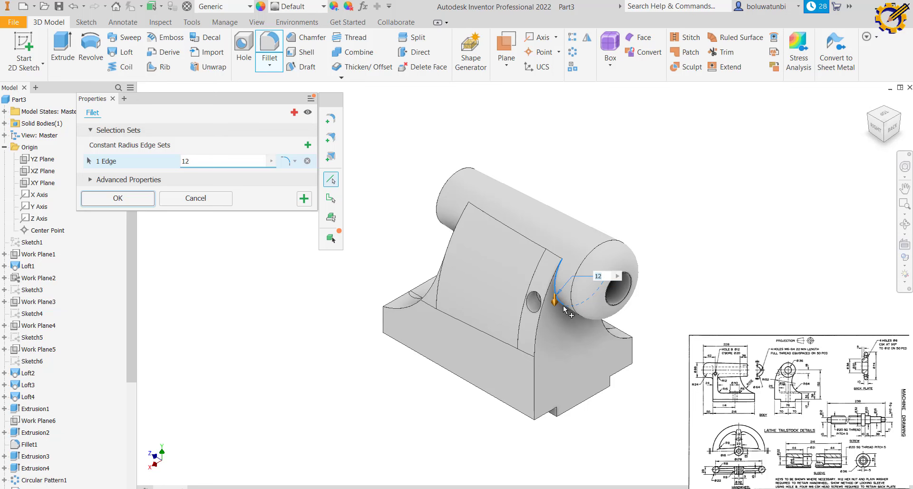
{"action": "left_click", "coordinate": [208, 162]}
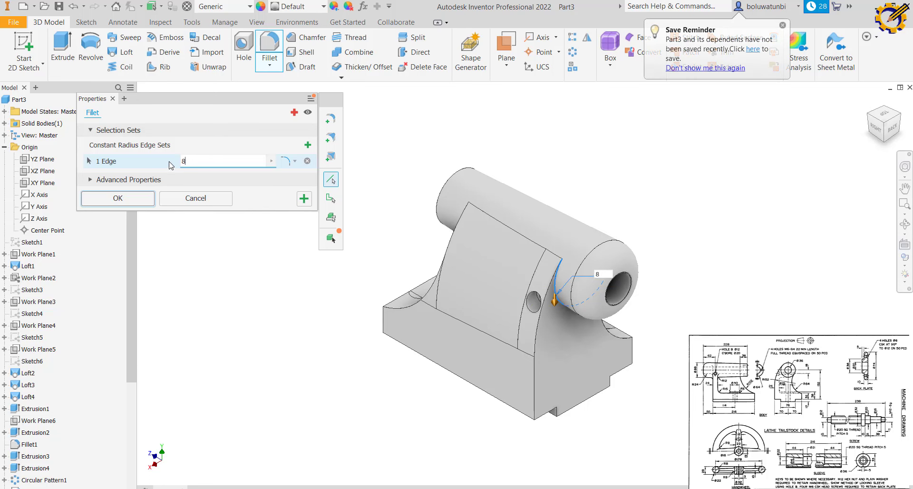
{"action": "key", "text": "BackSpace"}
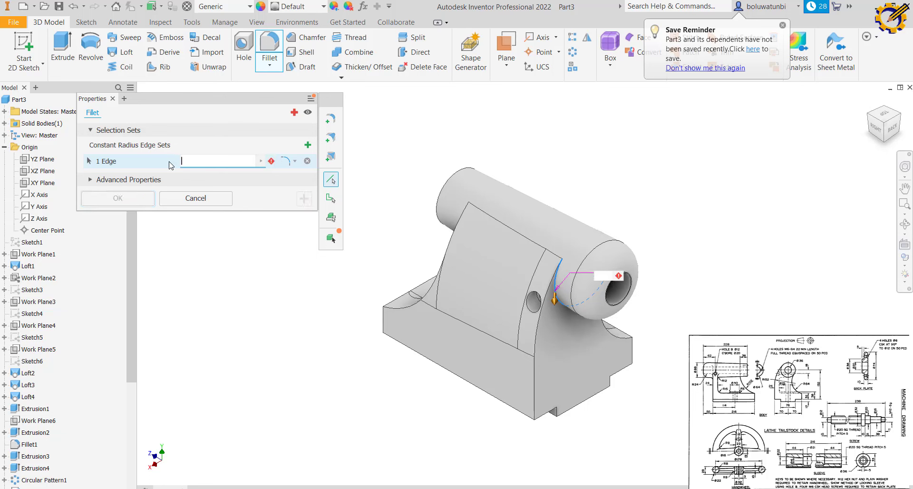
{"action": "type", "text": "5"}
{"action": "key", "text": "BackSpace"}
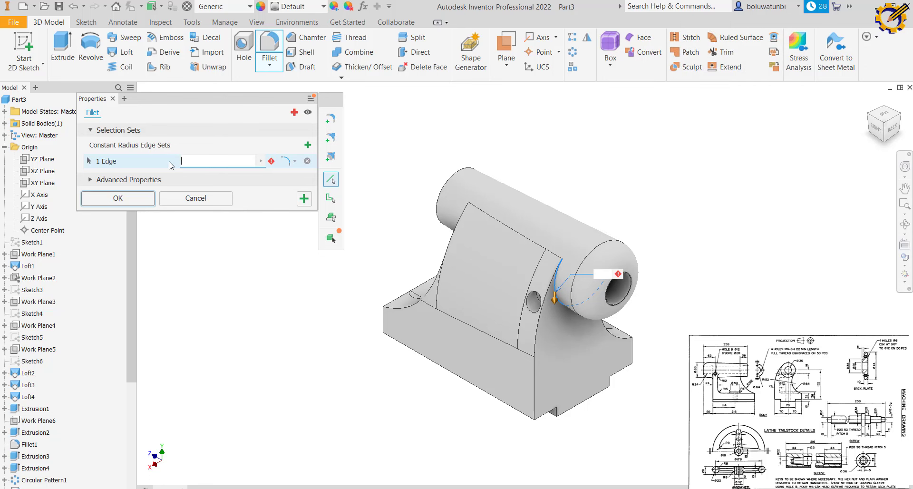
{"action": "type", "text": "2"}
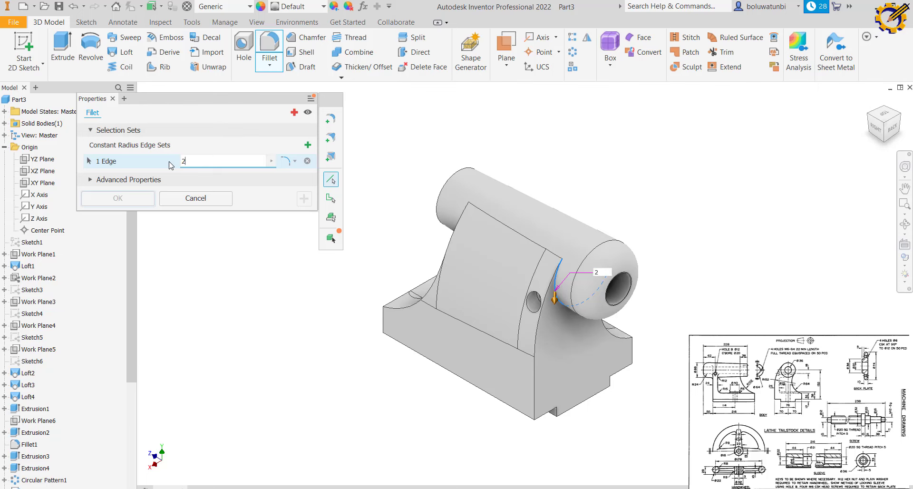
{"action": "key", "text": "Return"}
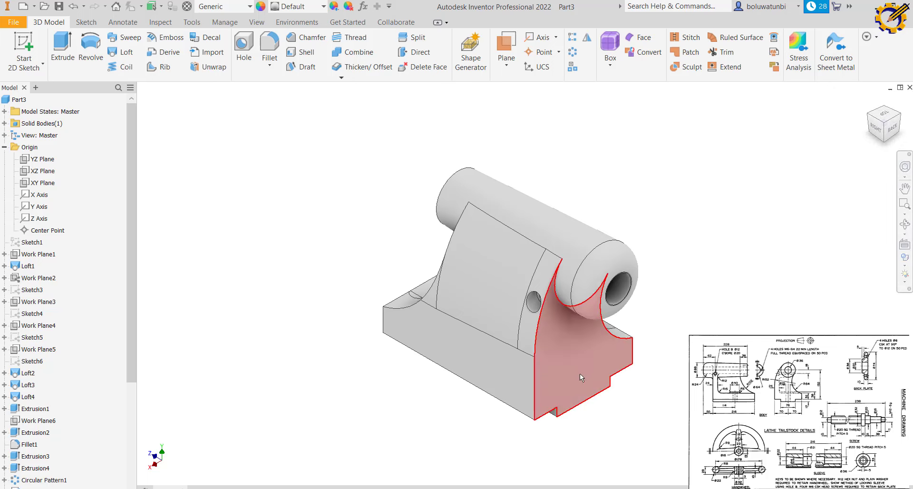
{"action": "middle_click_drag", "start_coordinate": [580, 372], "coordinate": [241, 210], "text": "shift"}
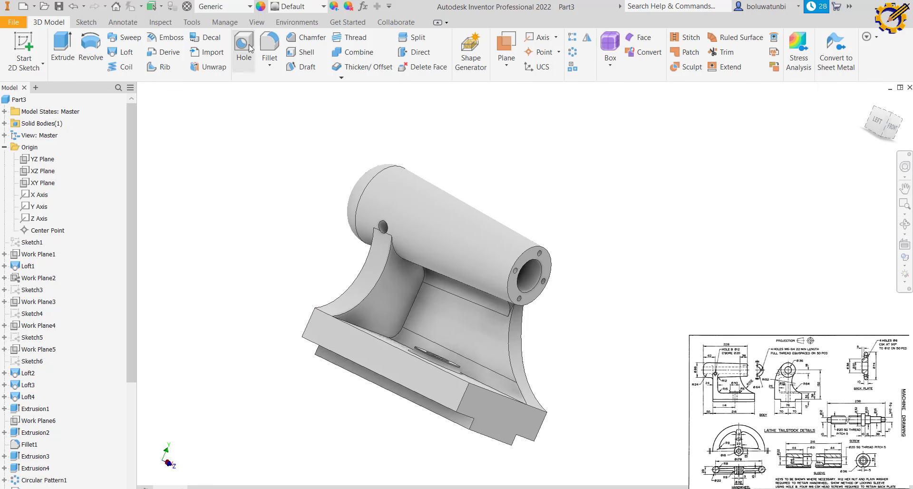
Fillet the connected inside edges where the rib meets the barrel, side wall and base with a 12 mm radius
{"action": "left_click", "coordinate": [265, 46]}
{"action": "type", "text": "24"}
{"action": "middle_click_drag", "start_coordinate": [376, 333], "coordinate": [375, 334], "text": "shift"}
{"action": "left_click", "coordinate": [408, 317]}
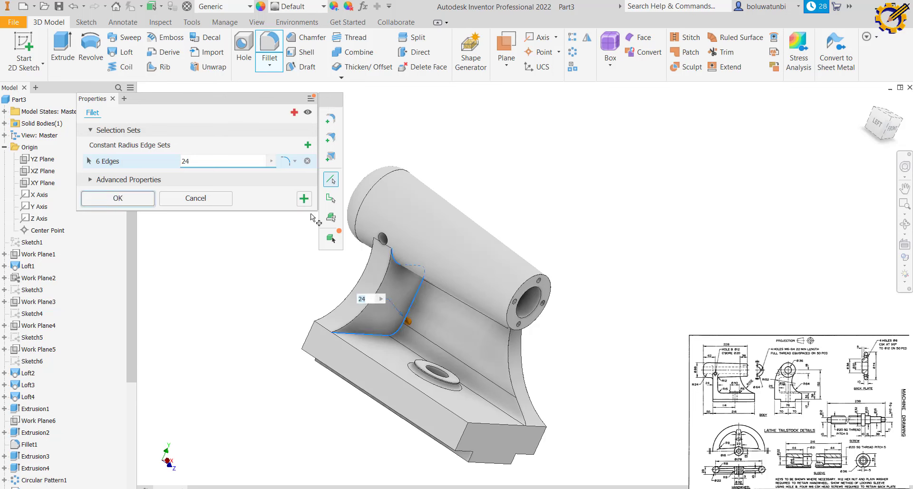
{"action": "left_click", "coordinate": [212, 160]}
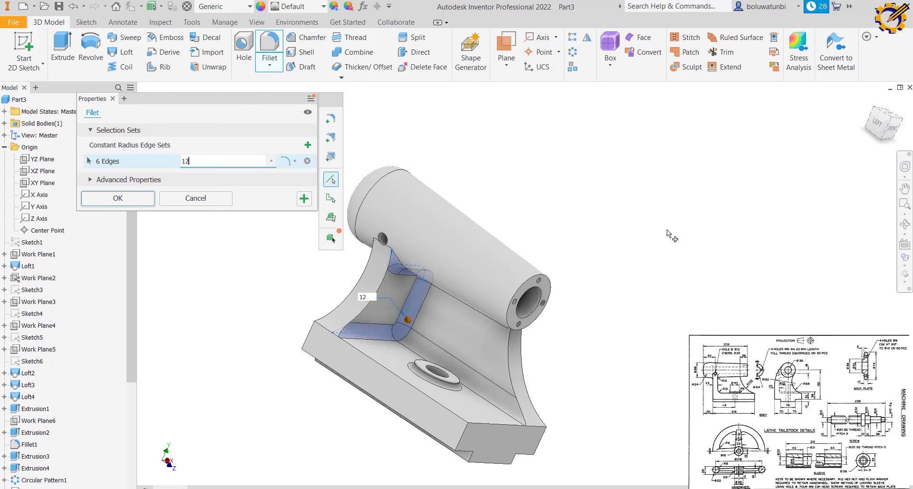
{"action": "left_click", "coordinate": [305, 199]}
Try to fillet the curved edge where the rib's end face meets the underside of the barrel with a 12 mm radius
{"action": "left_click", "coordinate": [874, 112]}
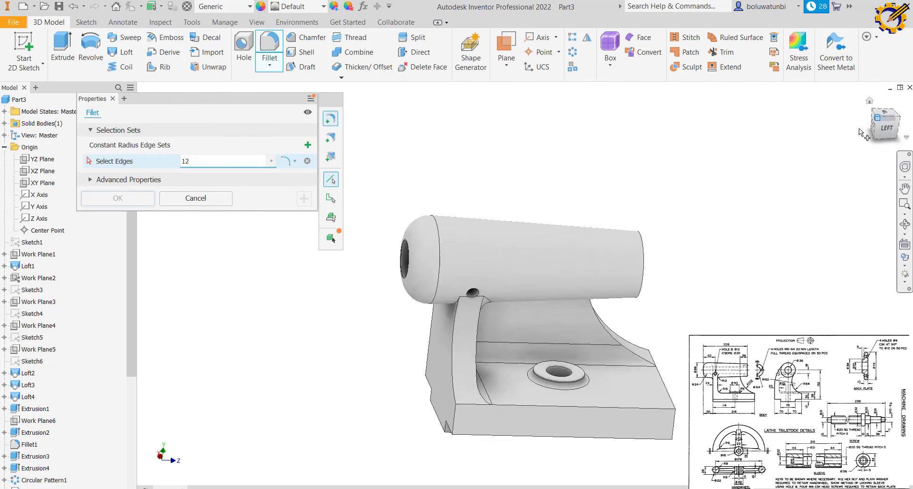
{"action": "middle_click_drag", "start_coordinate": [466, 391], "coordinate": [476, 266], "text": "shift"}
{"action": "left_click", "coordinate": [477, 251]}
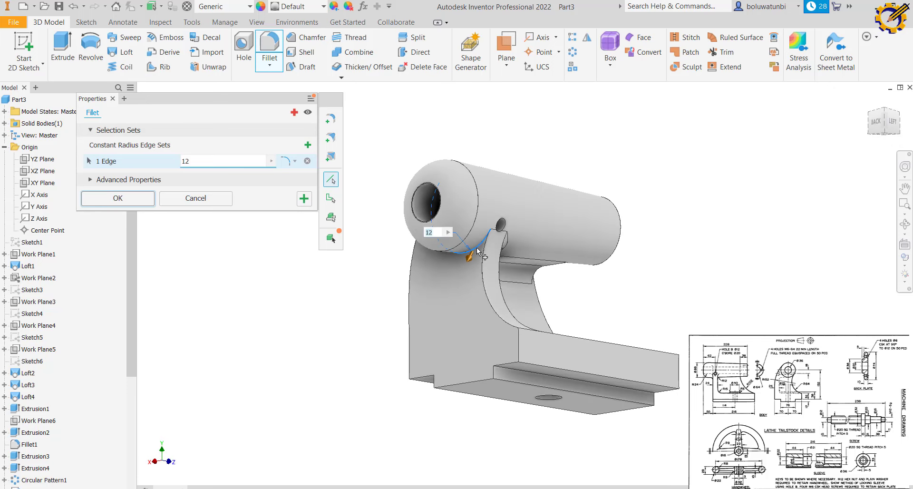
{"action": "scroll", "coordinate": [477, 250], "scroll_direction": "up", "scroll_amount": 3}
{"action": "scroll", "coordinate": [481, 245], "scroll_direction": "down", "scroll_amount": 2}
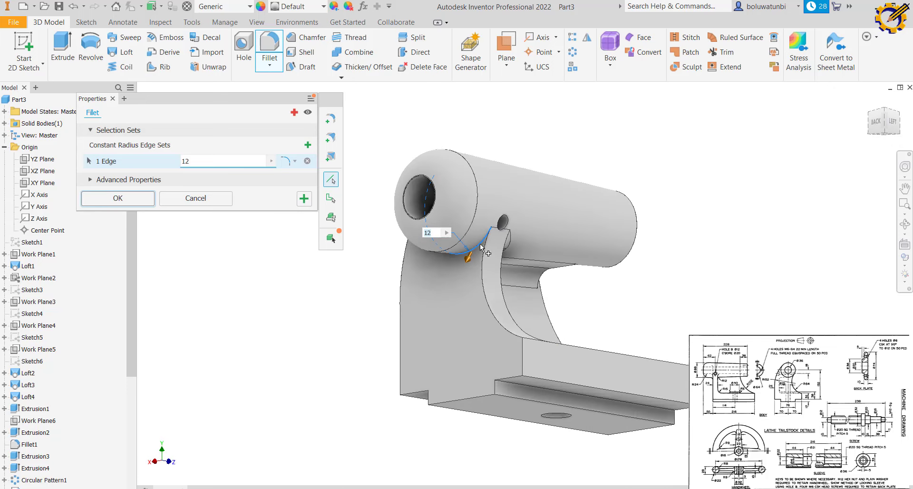
{"action": "key", "text": "Return"}
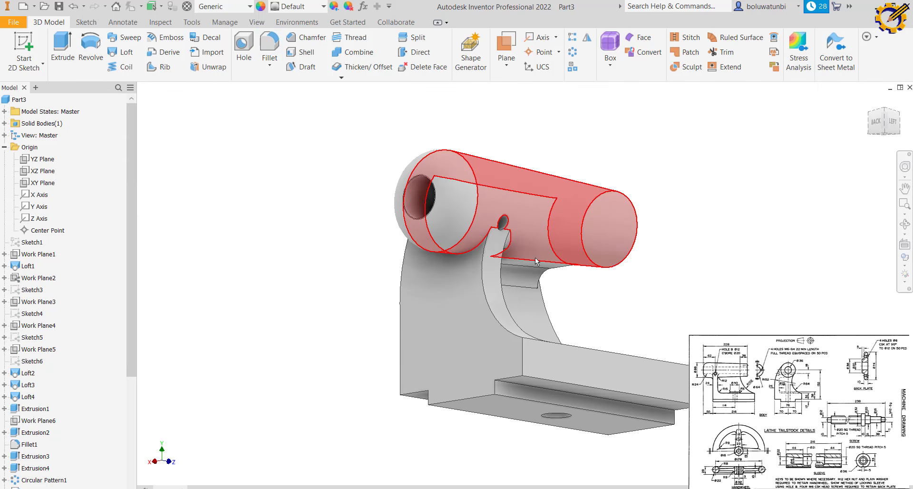
{"action": "mouse_move", "coordinate": [535, 260]}
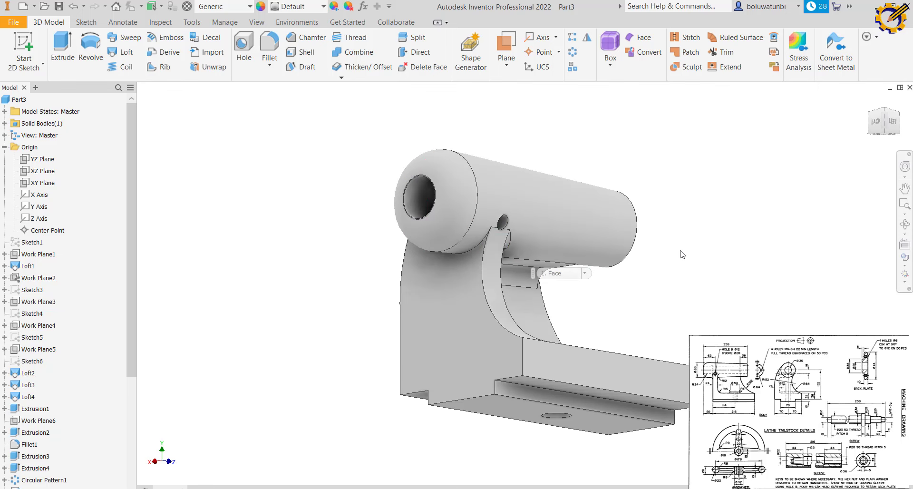
Assign the material Iron, Cast to the whole tailstock body
{"action": "left_click", "coordinate": [883, 112]}
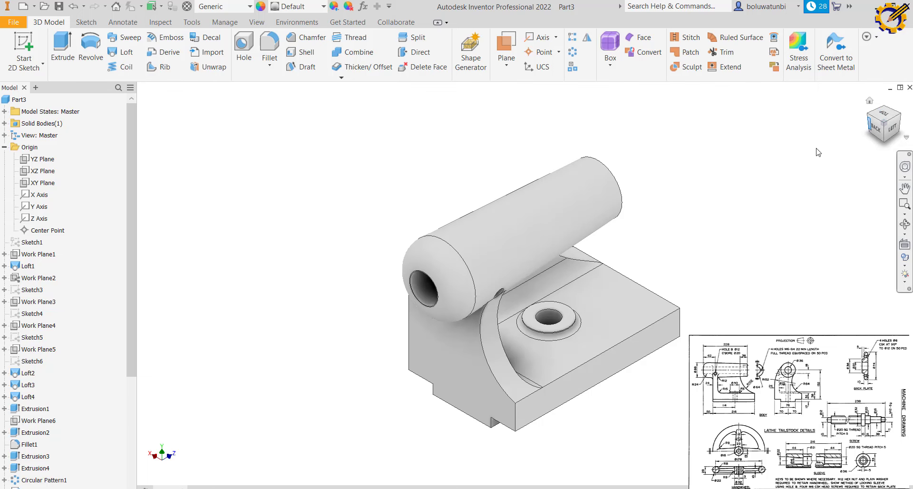
{"action": "left_click", "coordinate": [250, 8]}
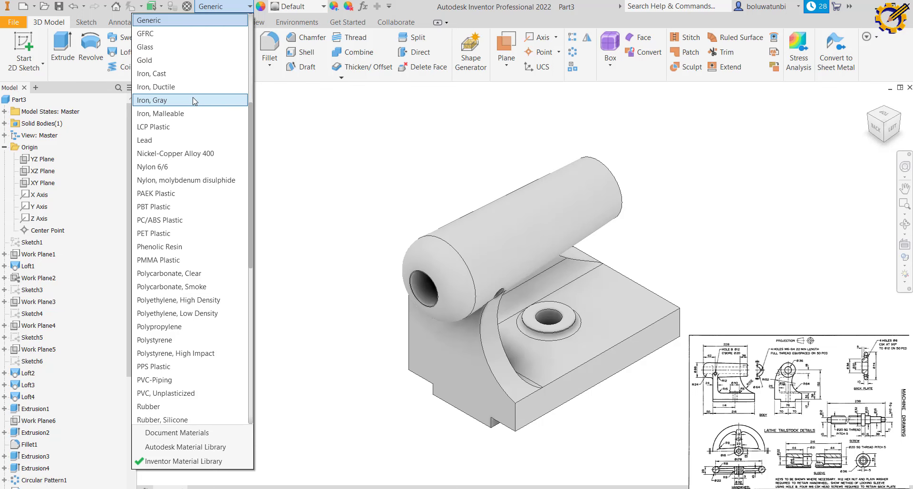
{"action": "left_click", "coordinate": [188, 73]}
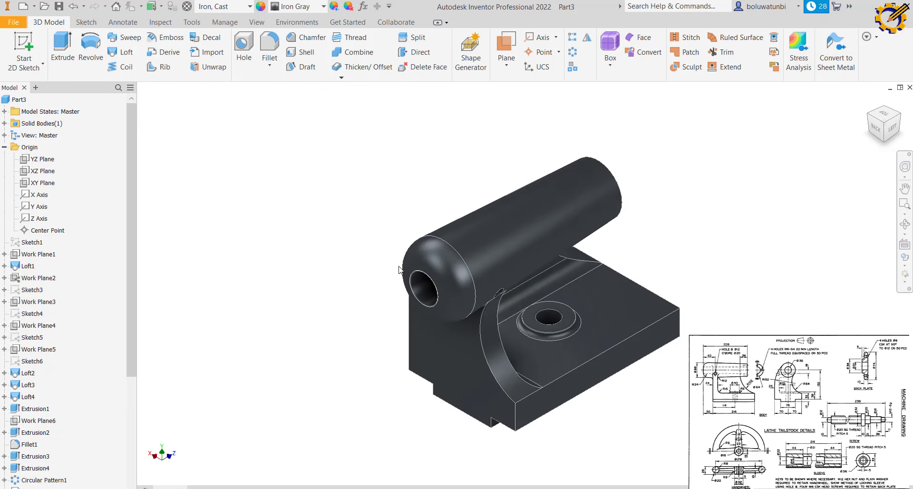
Change the model's visual style to a shaded display without edge lines
{"action": "scroll", "coordinate": [399, 270], "scroll_direction": "up", "scroll_amount": 2}
{"action": "scroll", "coordinate": [428, 280], "scroll_direction": "down", "scroll_amount": 3}
{"action": "scroll", "coordinate": [477, 300], "scroll_direction": "up", "scroll_amount": 3}
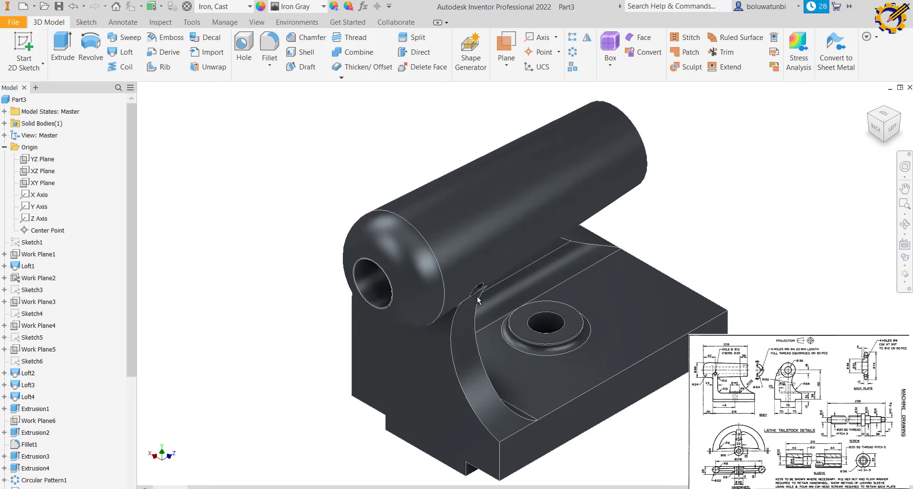
{"action": "left_click", "coordinate": [868, 118]}
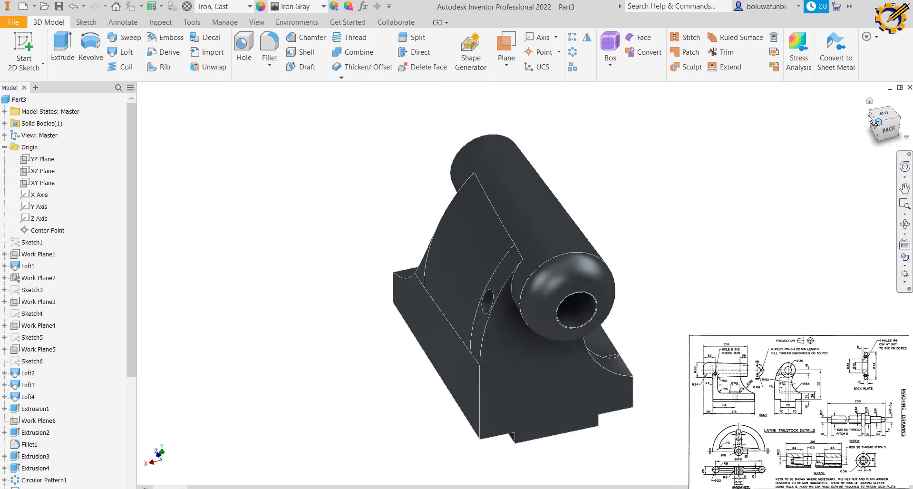
{"action": "left_click", "coordinate": [868, 118]}
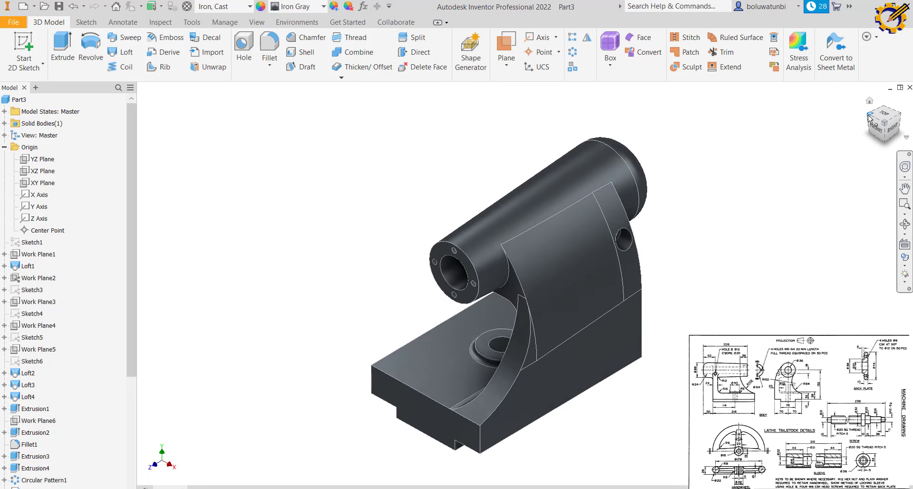
{"action": "left_click", "coordinate": [868, 118]}
{"action": "left_click", "coordinate": [867, 118]}
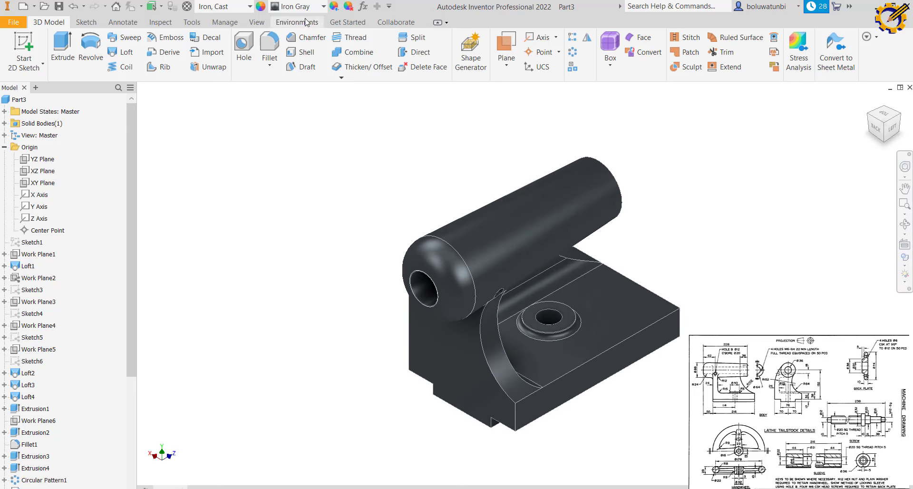
{"action": "left_click", "coordinate": [256, 22]}
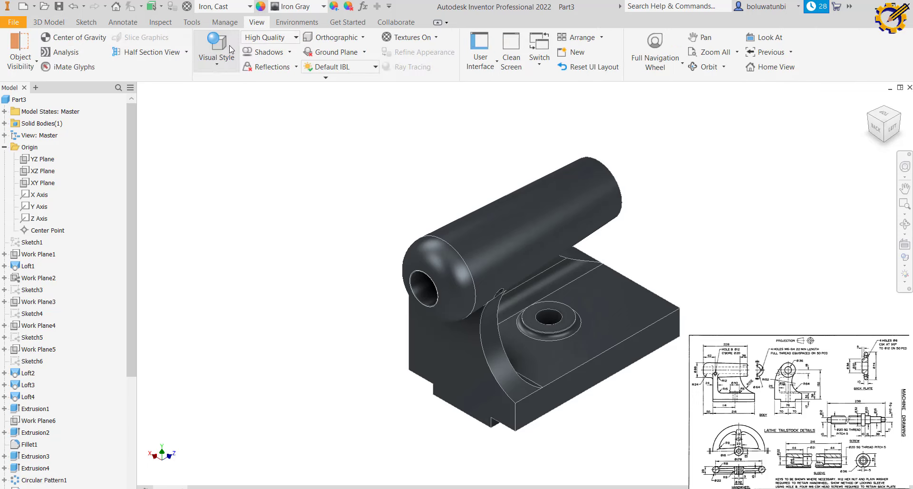
{"action": "left_click", "coordinate": [216, 50]}
{"action": "left_click", "coordinate": [220, 86]}
Examine the finished tailstock body from all sides, including the barrel ends, side hole, ribs and base boss
{"action": "scroll", "coordinate": [496, 292], "scroll_direction": "up", "scroll_amount": 3}
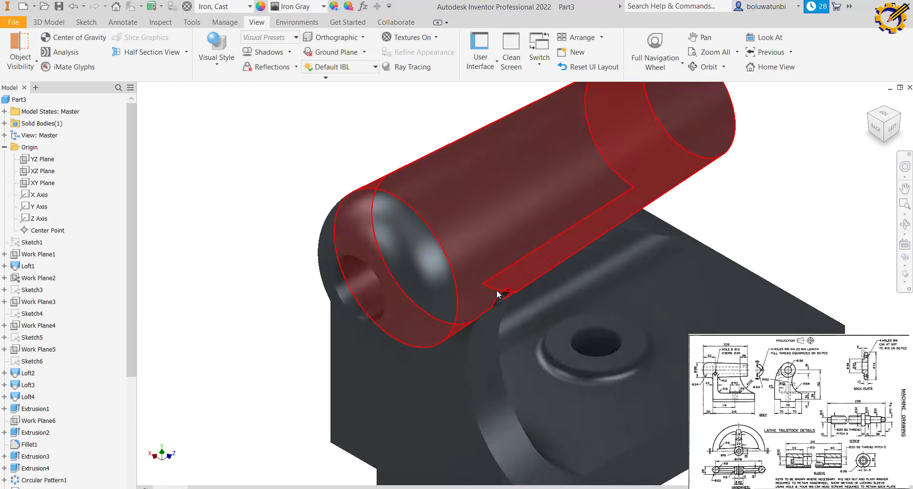
{"action": "scroll", "coordinate": [523, 295], "scroll_direction": "down", "scroll_amount": 4}
{"action": "scroll", "coordinate": [530, 288], "scroll_direction": "up", "scroll_amount": 1}
{"action": "scroll", "coordinate": [530, 287], "scroll_direction": "up", "scroll_amount": 3}
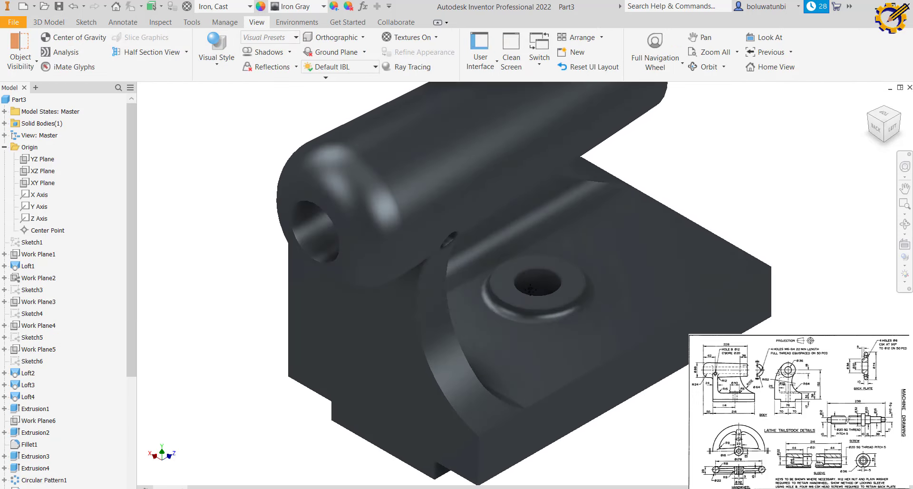
{"action": "scroll", "coordinate": [529, 290], "scroll_direction": "down", "scroll_amount": 2}
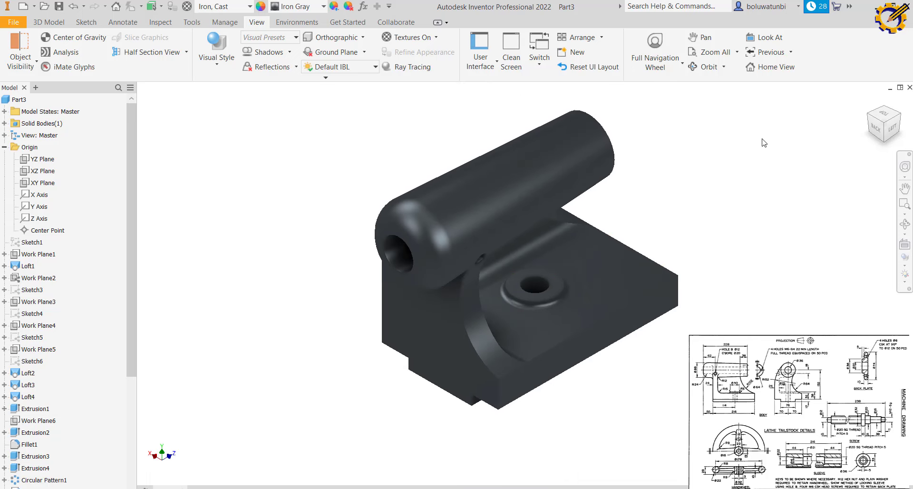
{"action": "left_click_drag", "start_coordinate": [884, 122], "coordinate": [869, 118]}
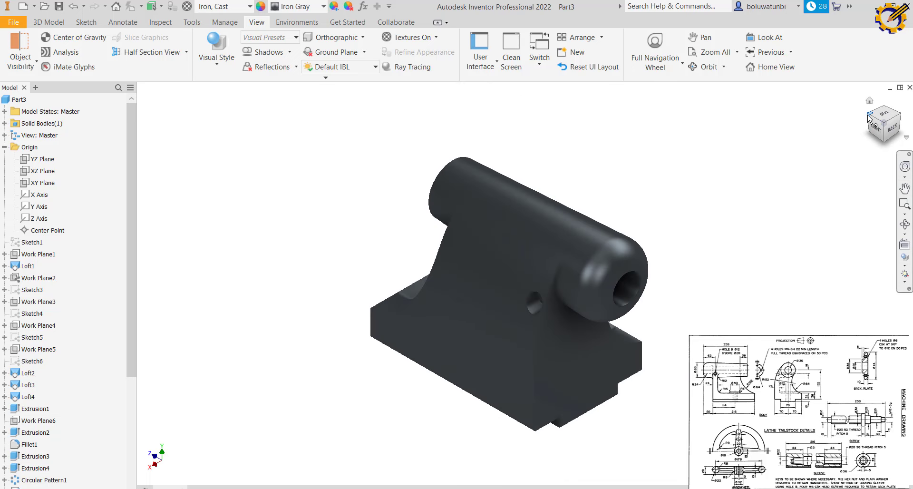
{"action": "left_click", "coordinate": [869, 118]}
{"action": "left_click", "coordinate": [869, 118]}
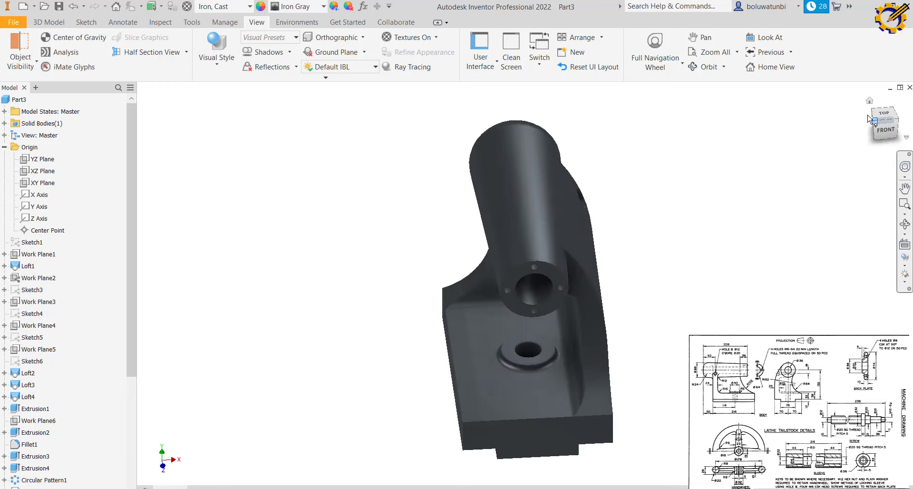
{"action": "left_click", "coordinate": [868, 118]}
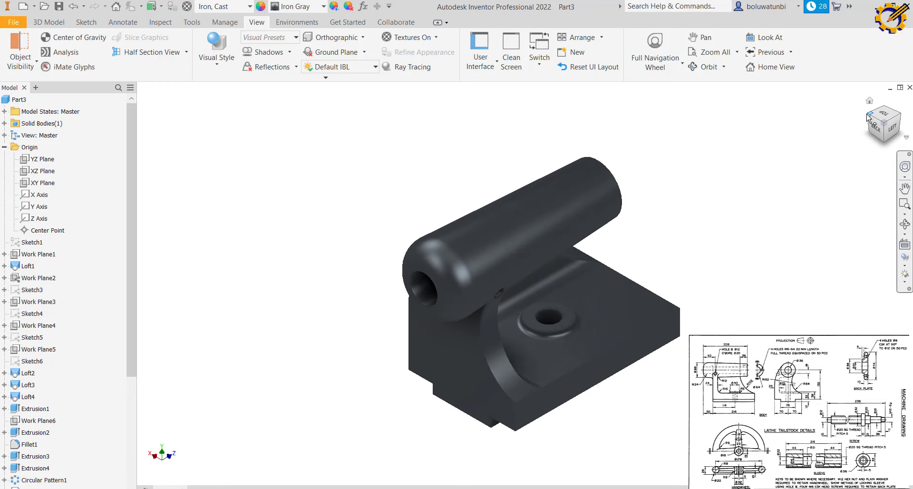
{"action": "left_click", "coordinate": [869, 117]}
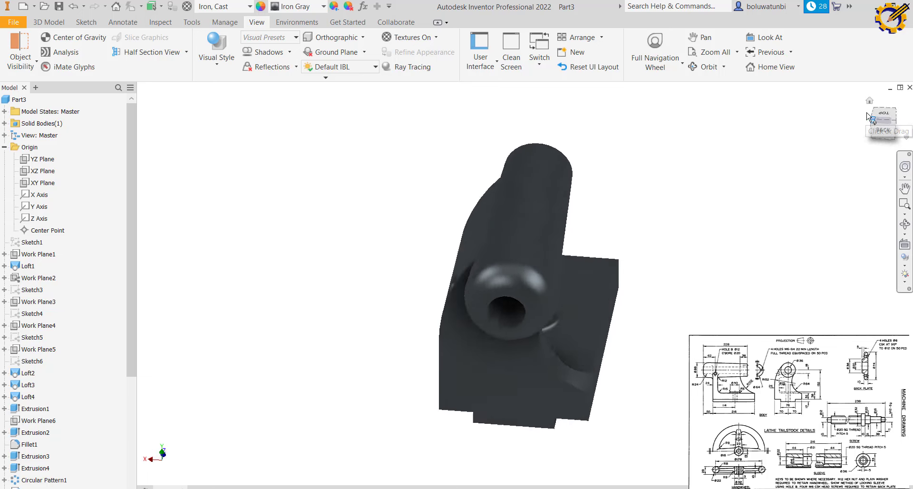
{"action": "left_click", "coordinate": [869, 117]}
{"action": "left_click", "coordinate": [869, 117]}
{"action": "left_click", "coordinate": [869, 117]}
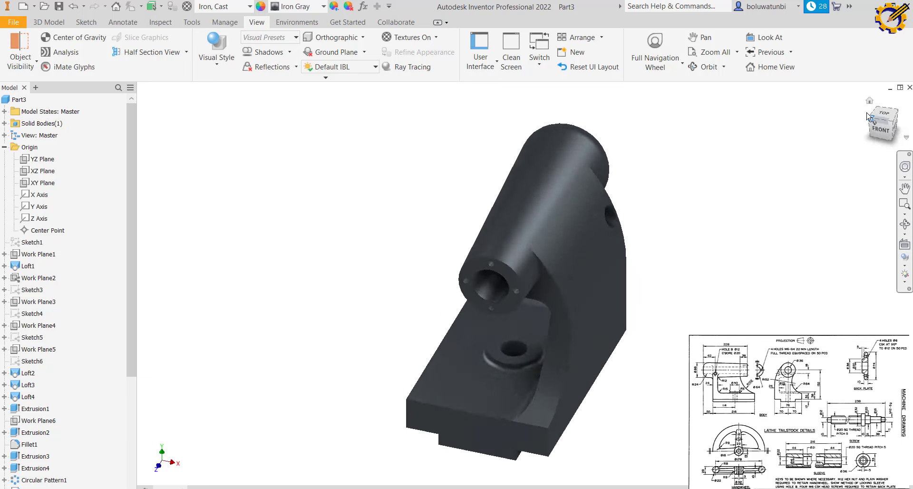
{"action": "left_click", "coordinate": [868, 117]}
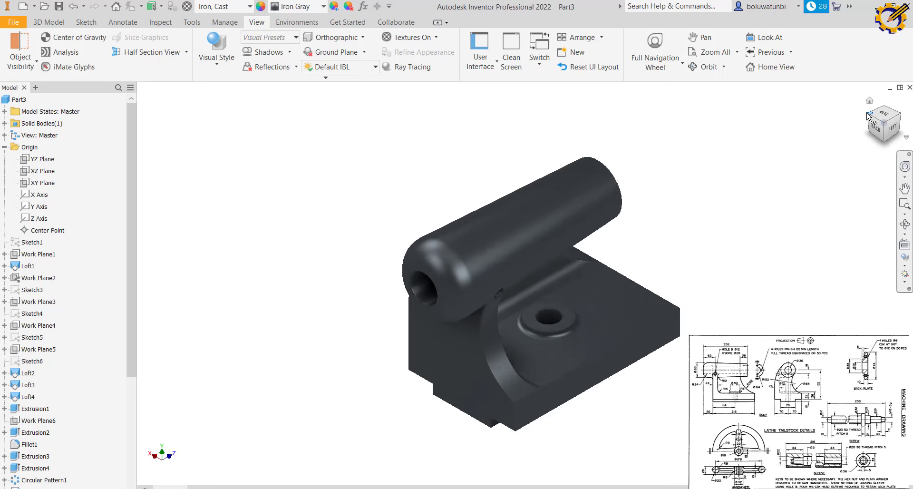
{"action": "left_click", "coordinate": [869, 117]}
{"action": "left_click", "coordinate": [869, 117]}
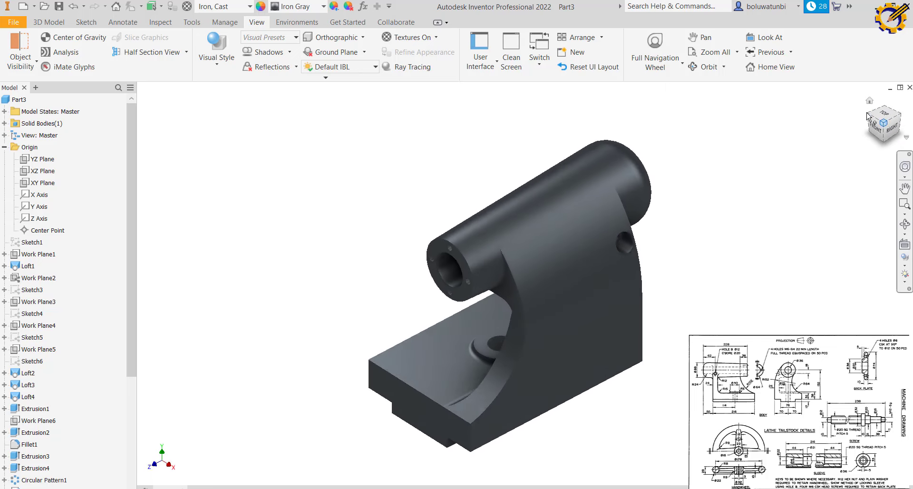
{"action": "left_click", "coordinate": [869, 117]}
{"action": "left_click", "coordinate": [869, 117]}
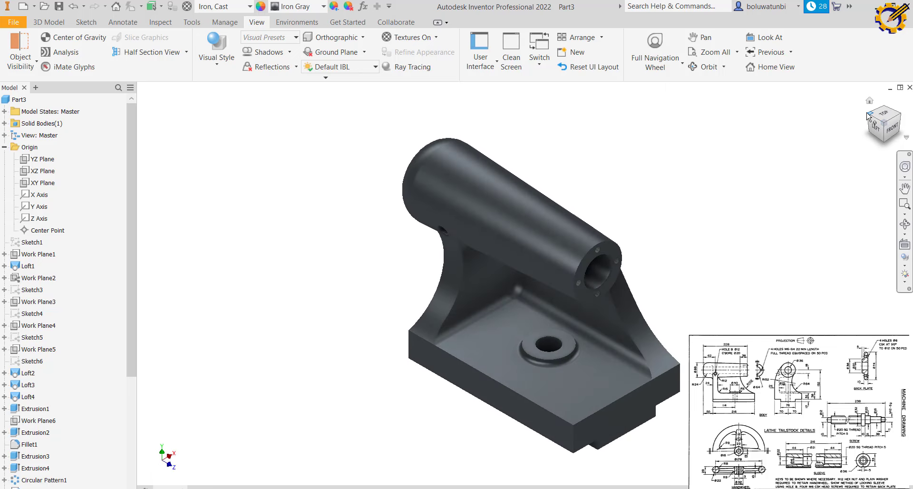
{"action": "left_click", "coordinate": [869, 117]}
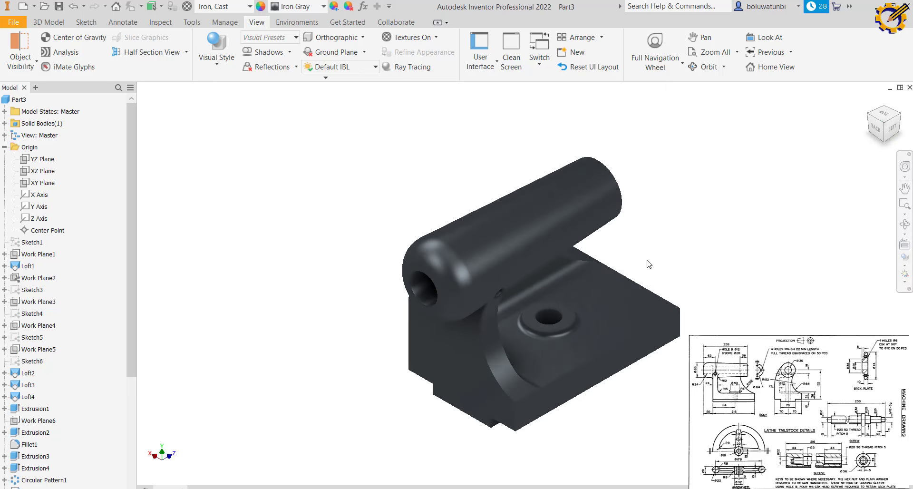
{"action": "left_click", "coordinate": [868, 116]}
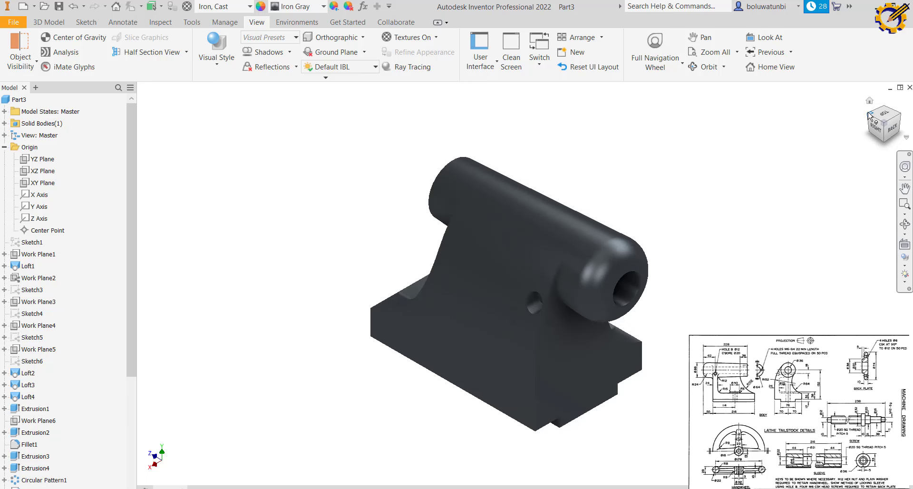
{"action": "left_click", "coordinate": [869, 116]}
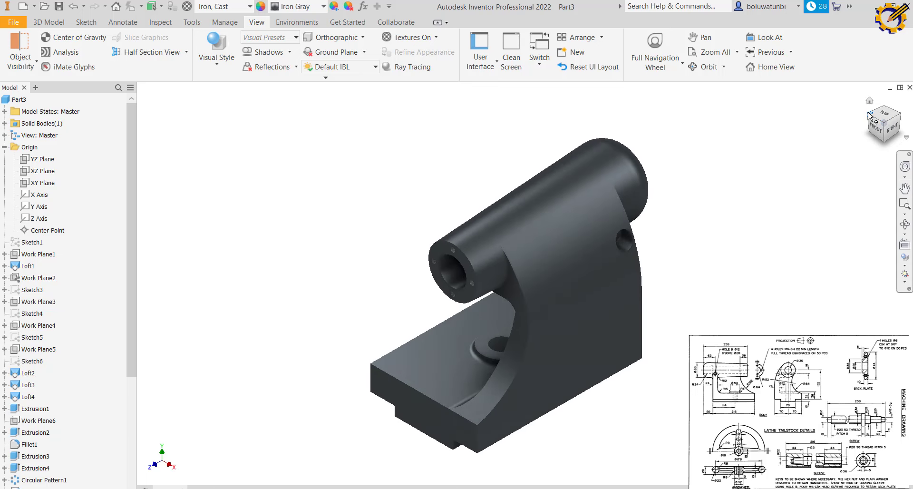
{"action": "left_click", "coordinate": [869, 116]}
{"action": "left_click", "coordinate": [869, 116]}
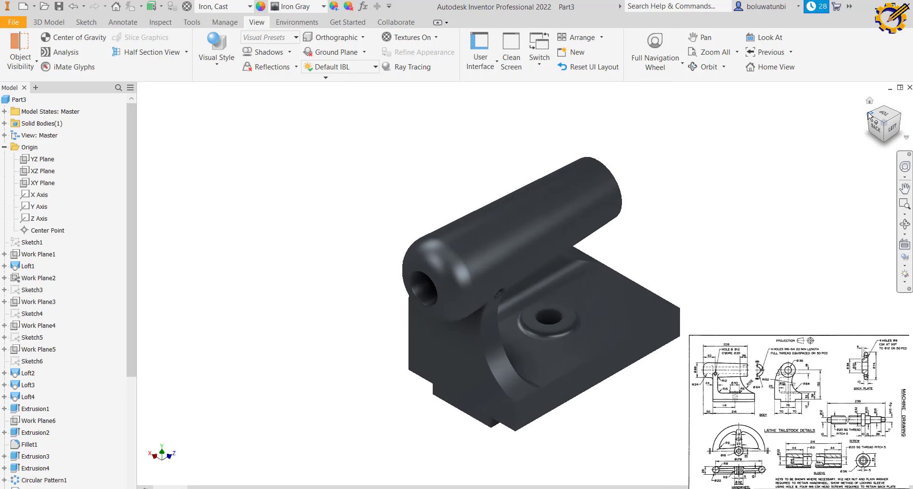
{"action": "left_click", "coordinate": [869, 116]}
{"action": "left_click", "coordinate": [869, 116]}
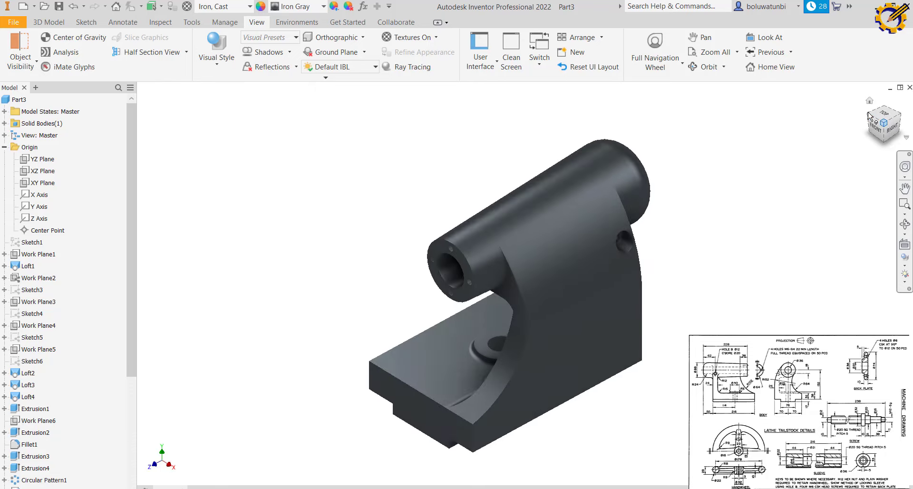
{"action": "left_click", "coordinate": [869, 116]}
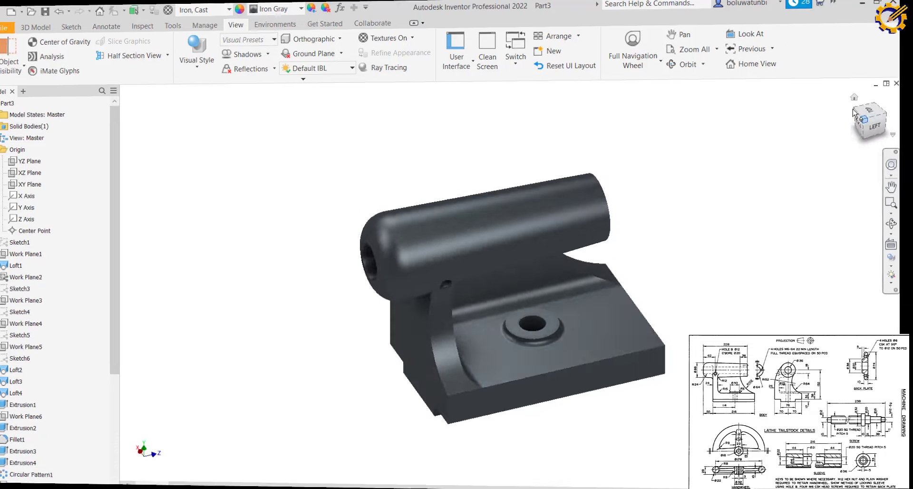